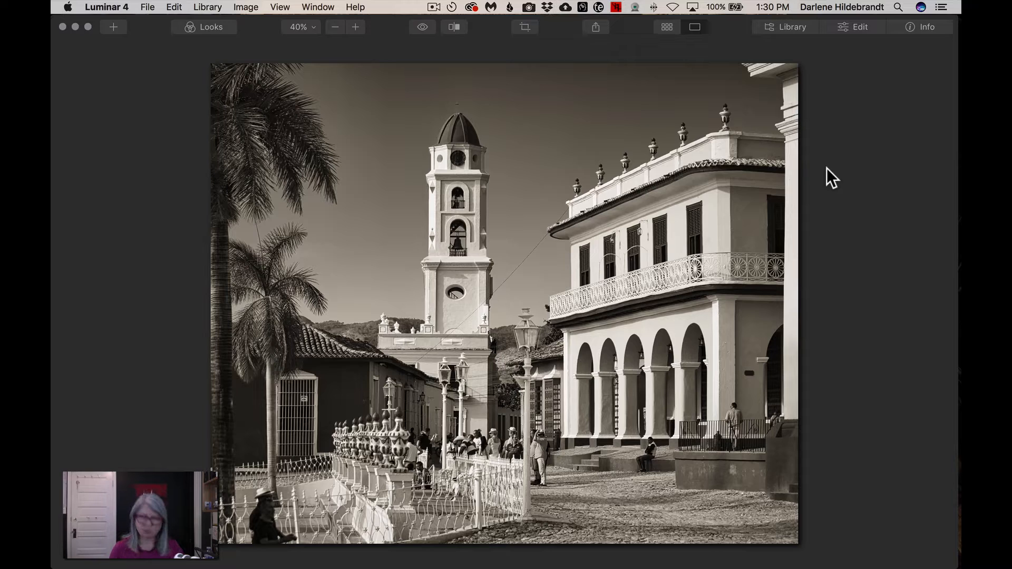
- Revert the Cuba photo to its Original state using the edit history
key(Tab)
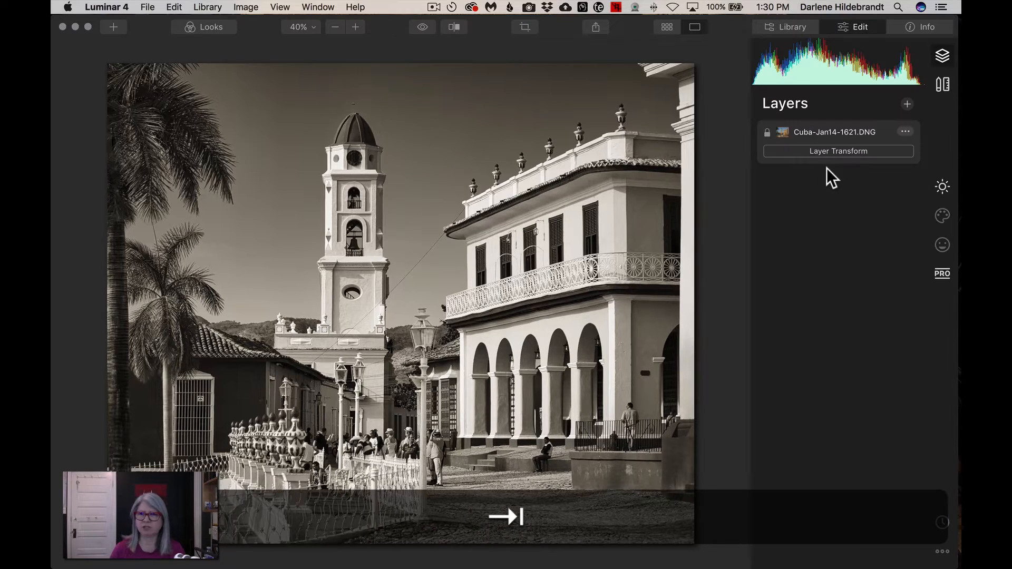
click(941, 521)
scroll(808, 353, down, 10)
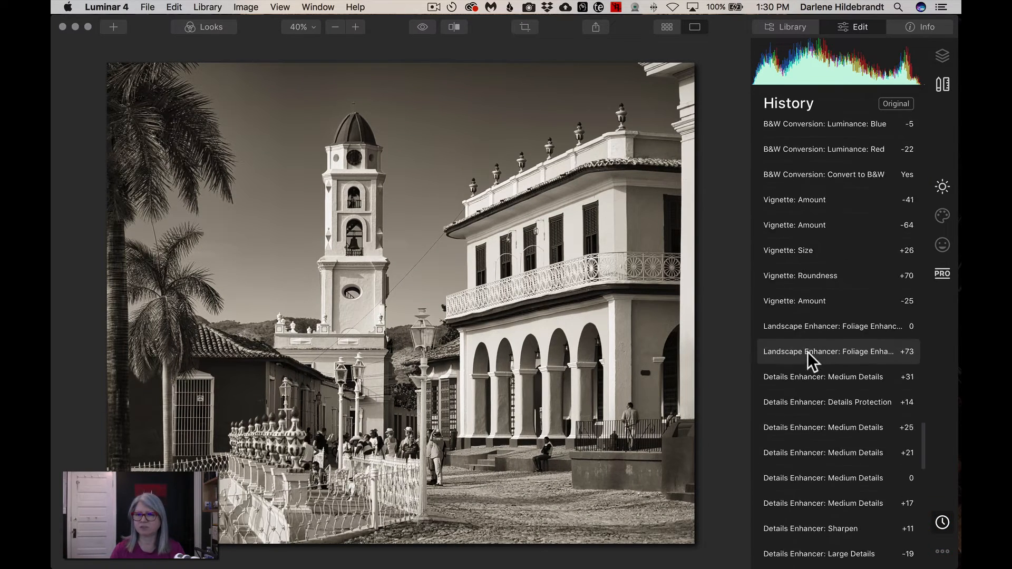
scroll(808, 352, down, 15)
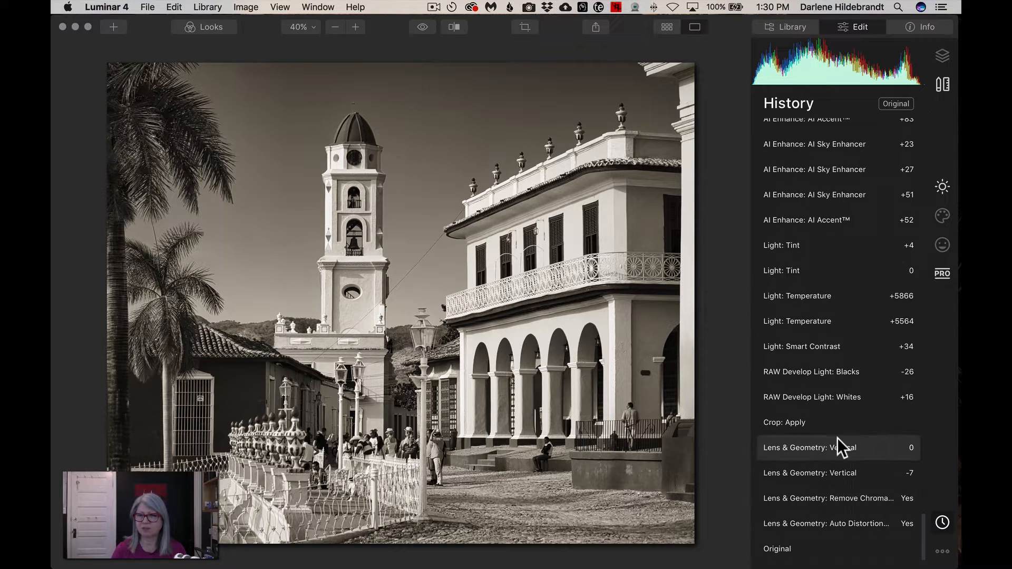
click(778, 548)
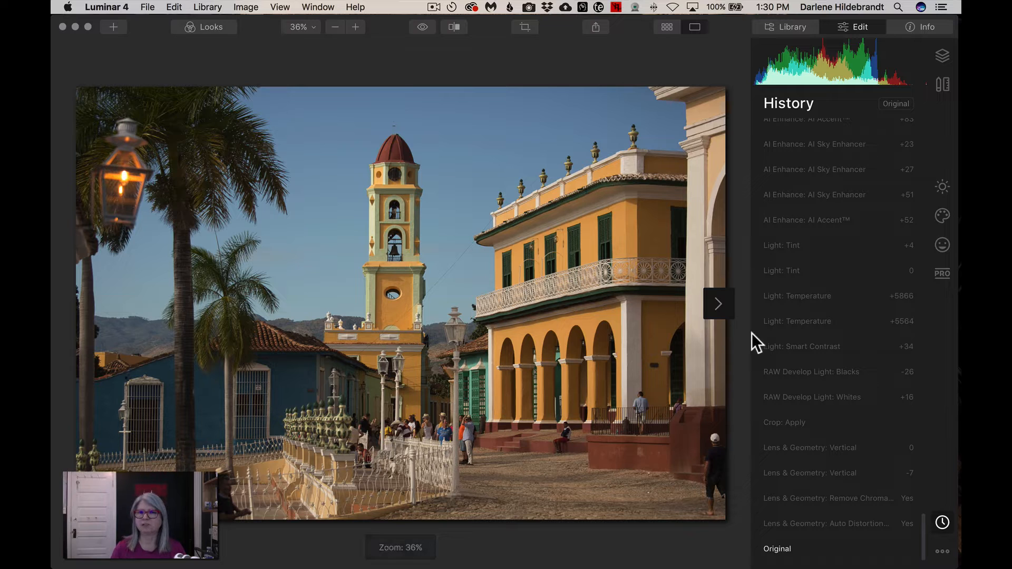
click(942, 187)
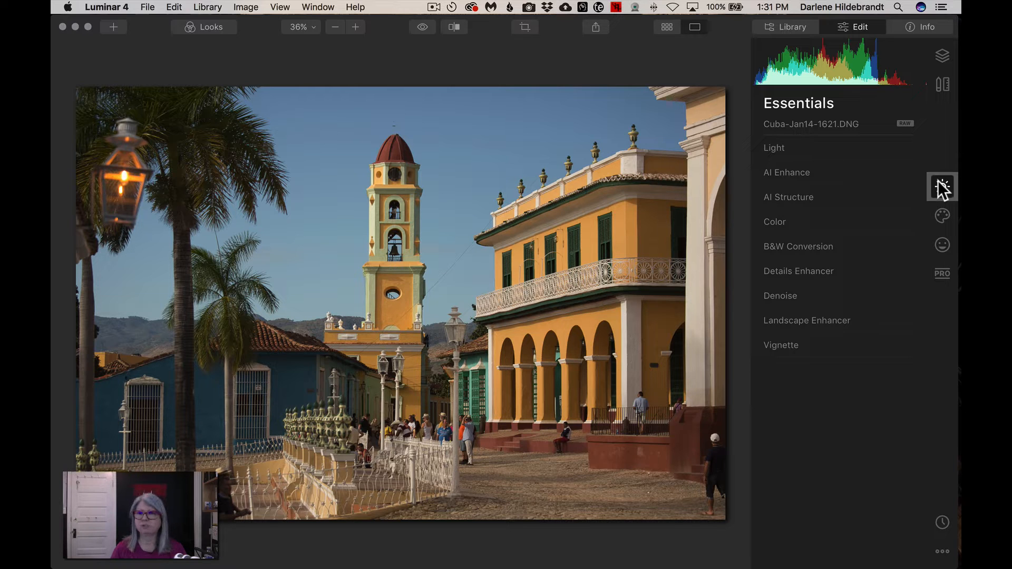
click(777, 148)
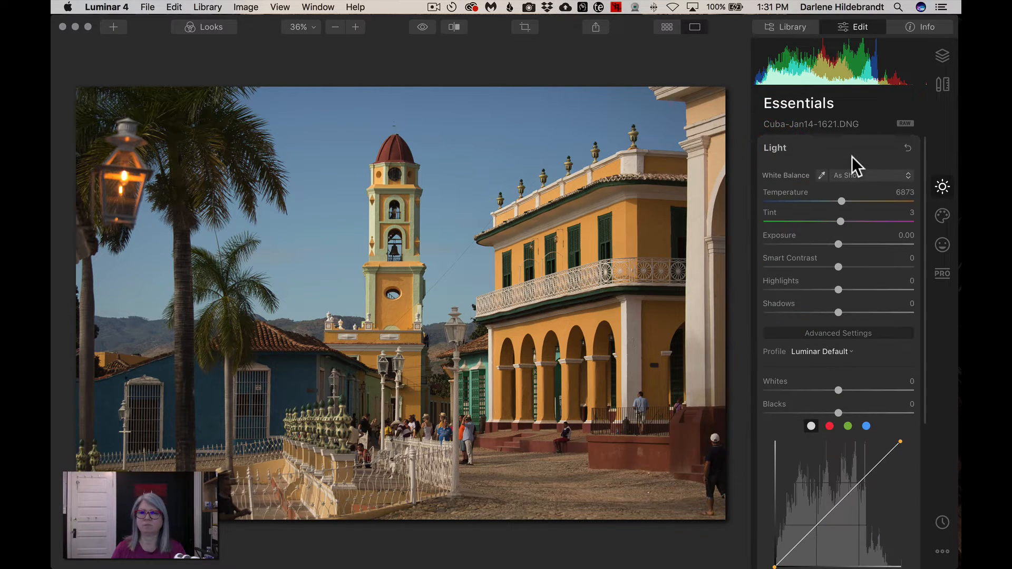
click(773, 148)
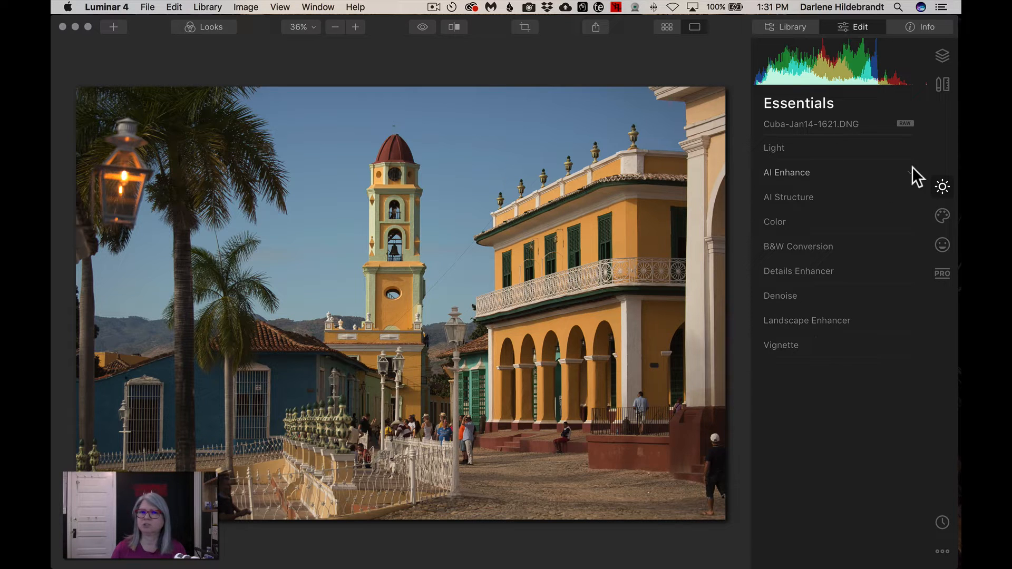
- Enable Auto Distortion Corrections, Remove Chromatic Aberrations and Defringe in the Canvas Lens & Geometry settings
click(941, 83)
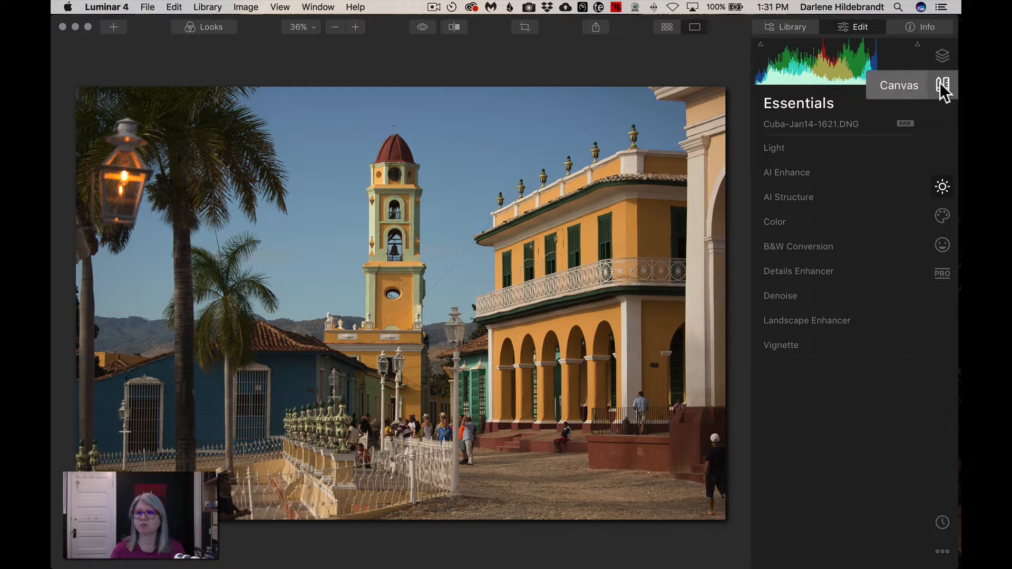
click(941, 83)
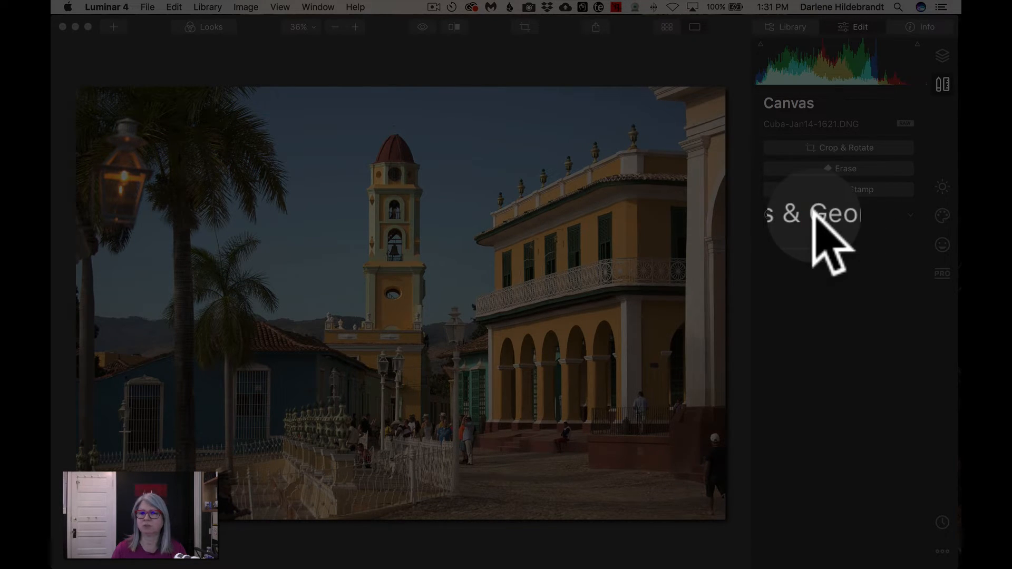
click(814, 214)
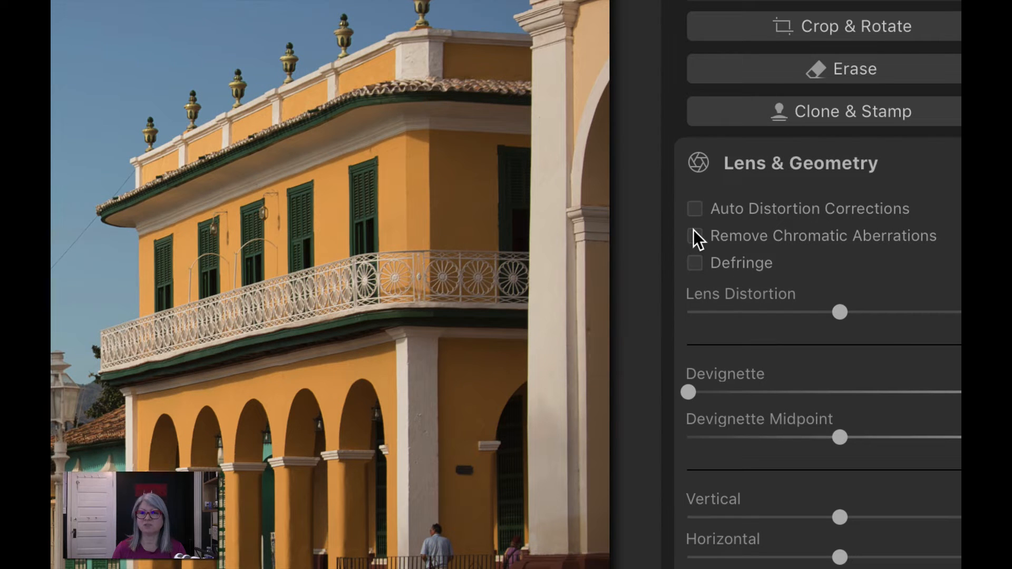
click(417, 230)
click(420, 236)
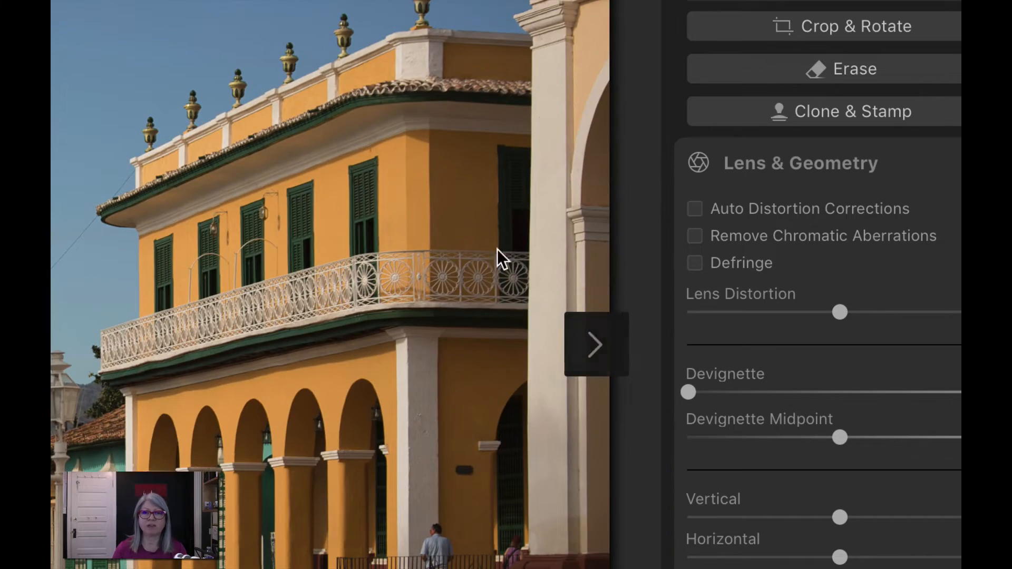
key(super)
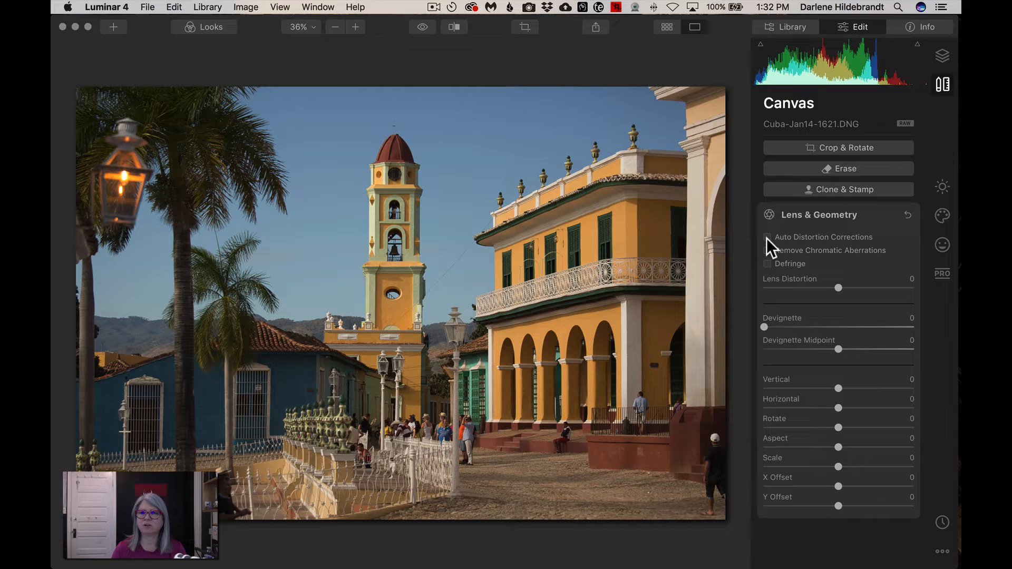
click(767, 237)
click(767, 250)
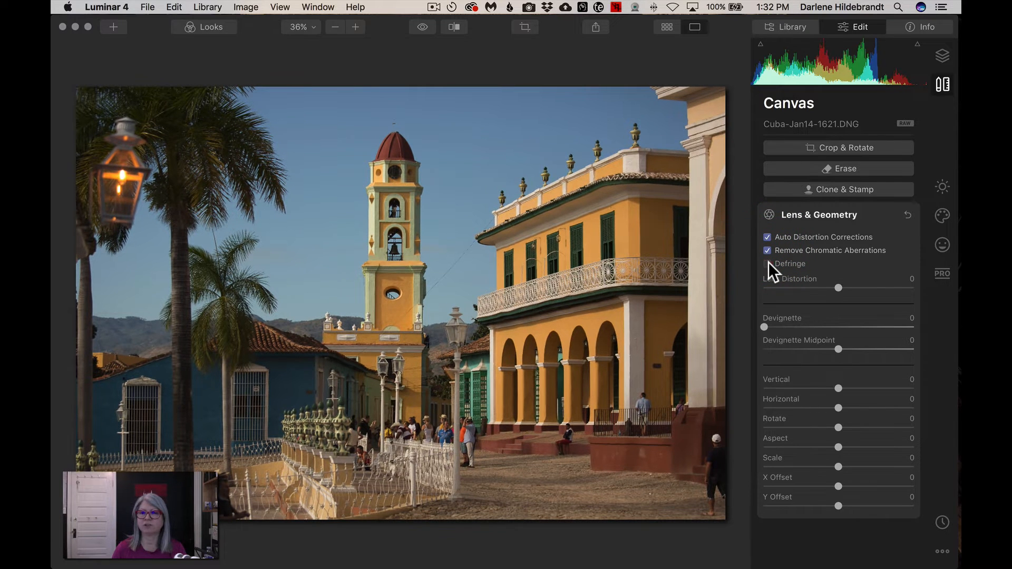
click(768, 263)
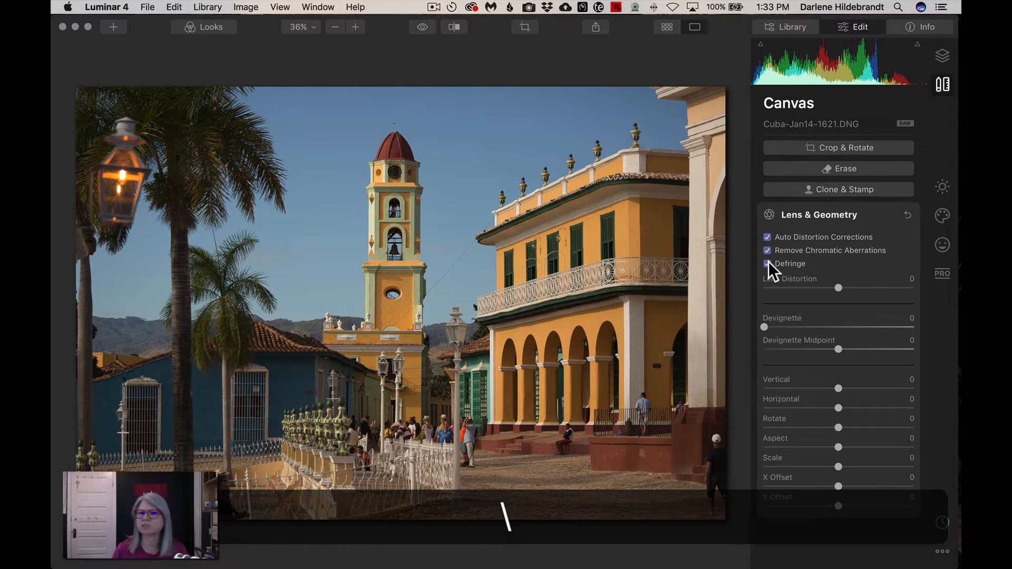
- Check the photo's camera, lens and exposure information and return to the editing tools
click(921, 27)
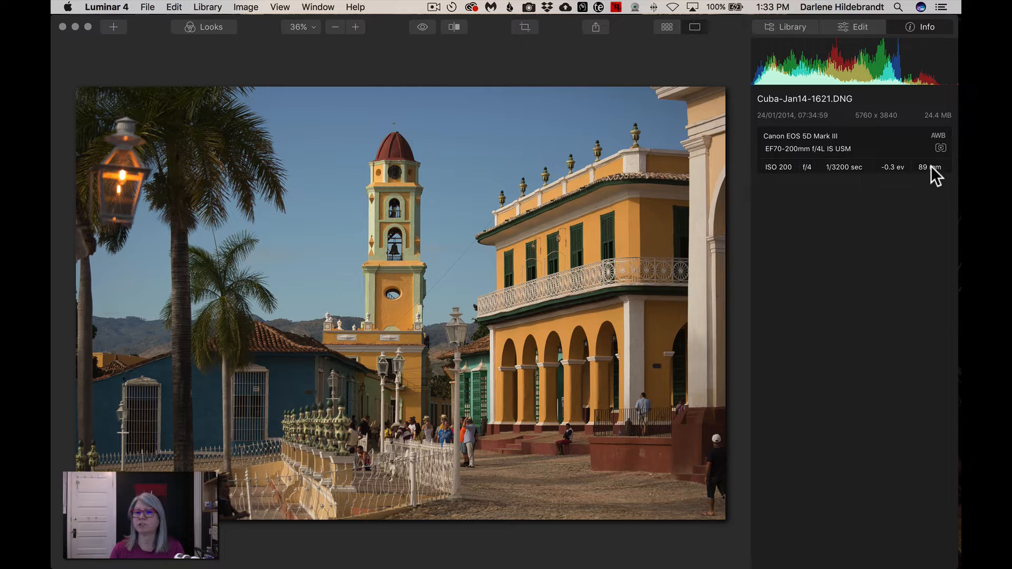
click(862, 25)
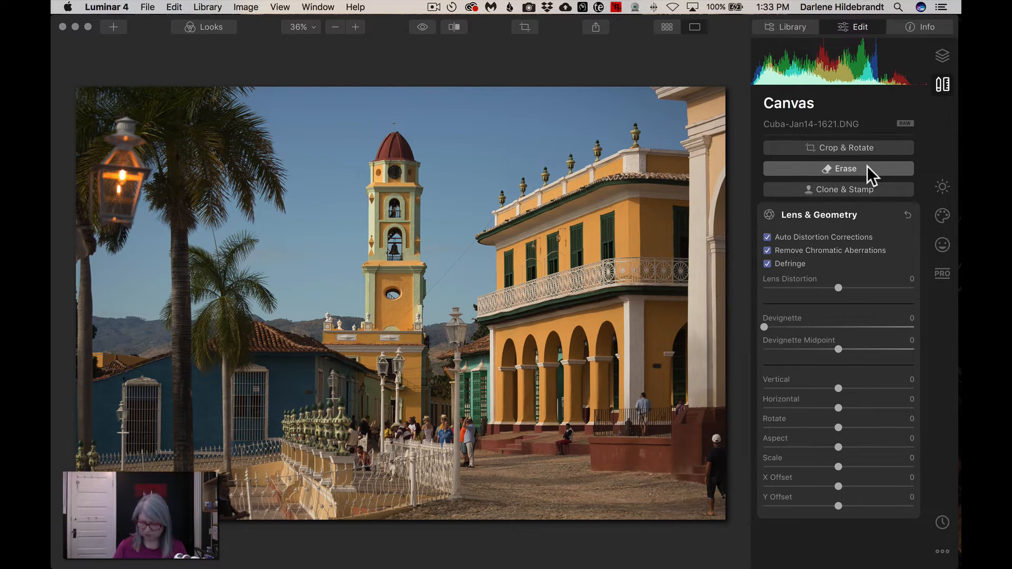
click(868, 168)
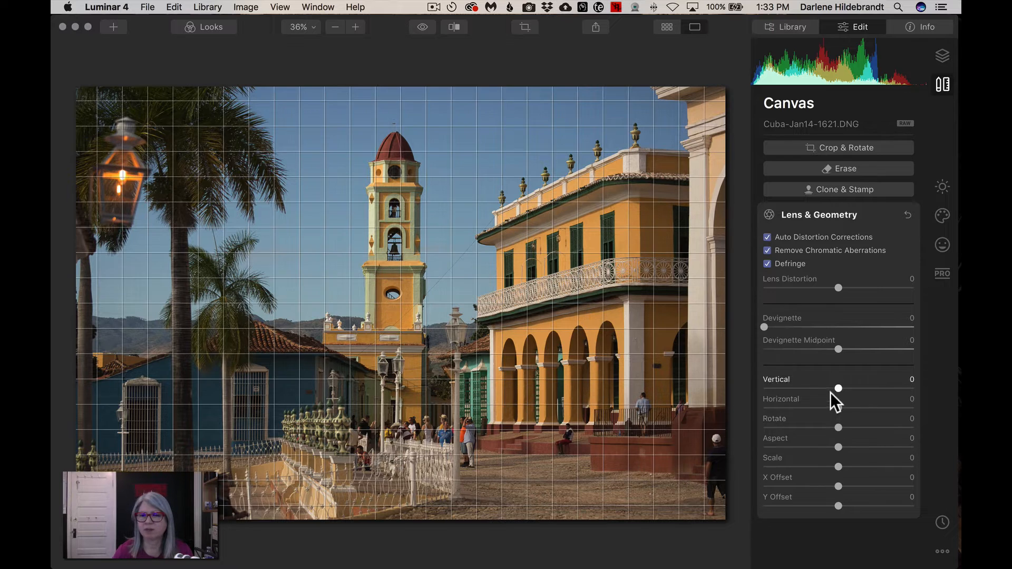
- Straighten the photo in Lens & Geometry with Rotate at -8 and Vertical at 0
click(837, 425)
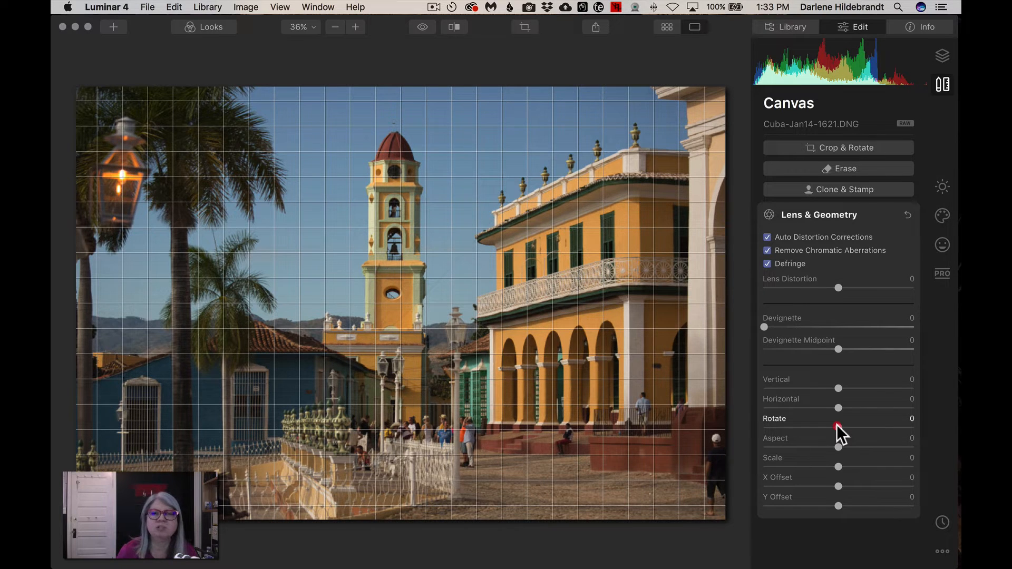
mouse_move(837, 425)
mouse_down()
mouse_move(812, 423)
mouse_move(830, 424)
mouse_up()
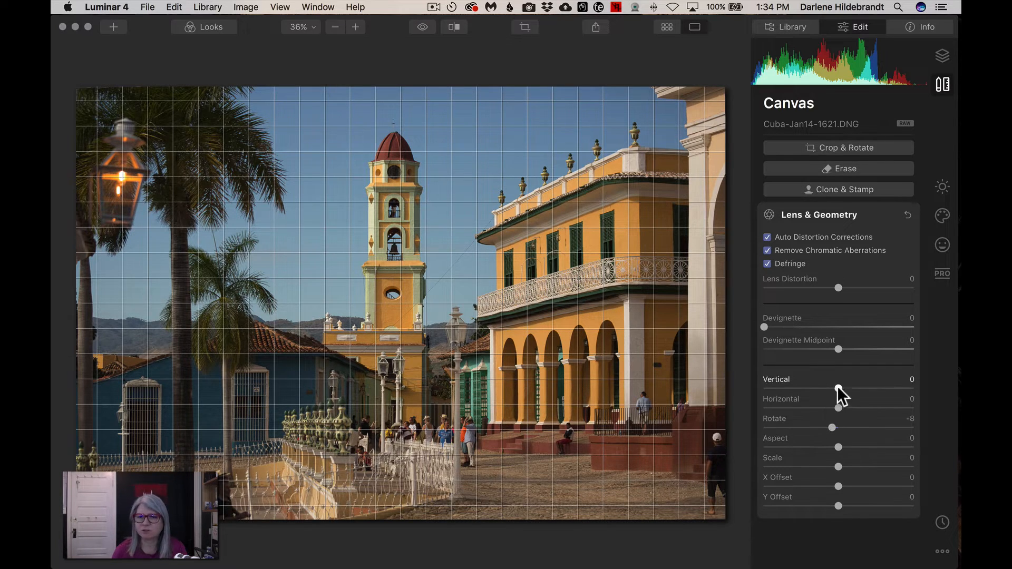
drag(840, 384, 839, 382)
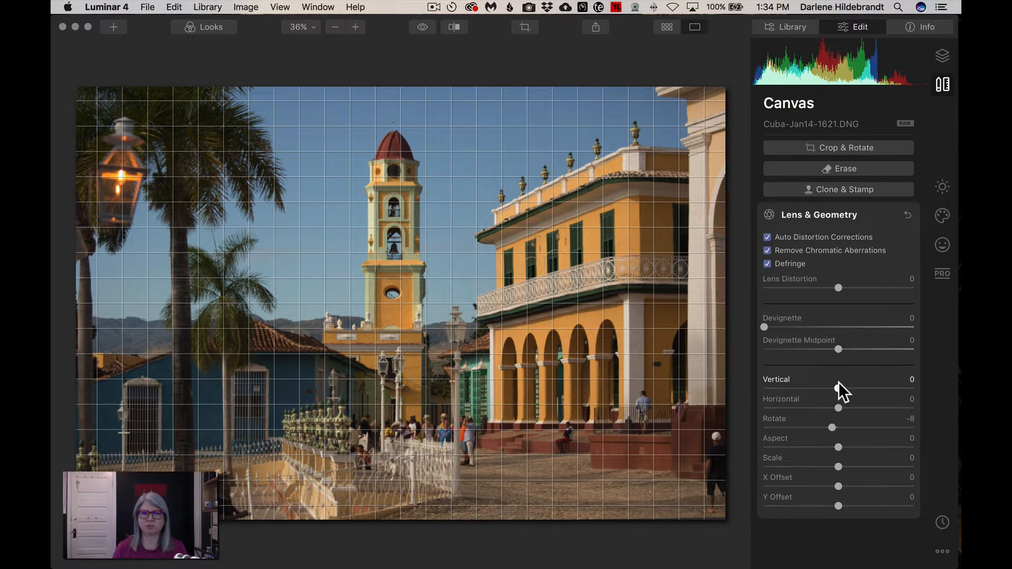
click(839, 382)
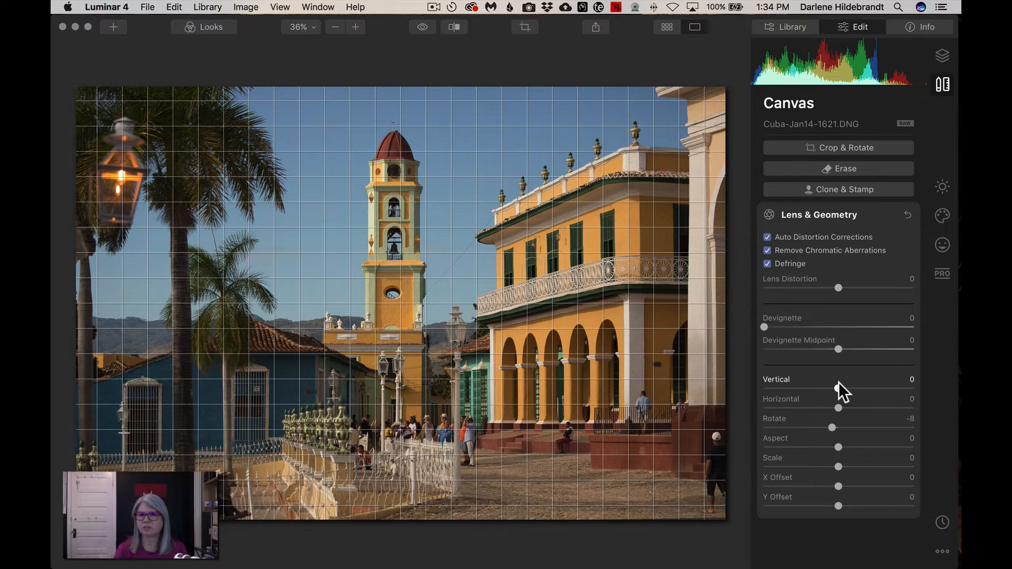
drag(837, 388, 839, 388)
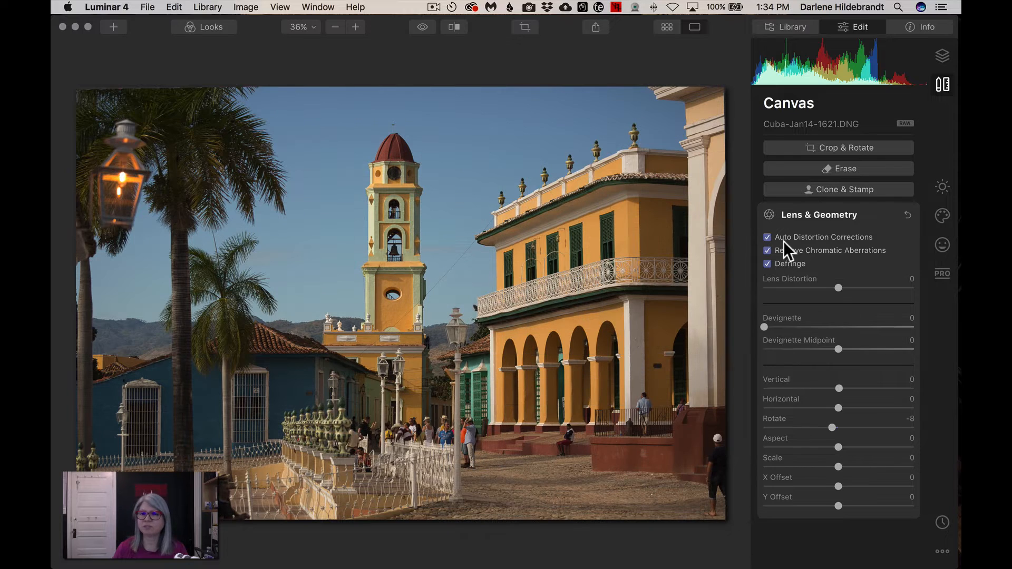
click(816, 221)
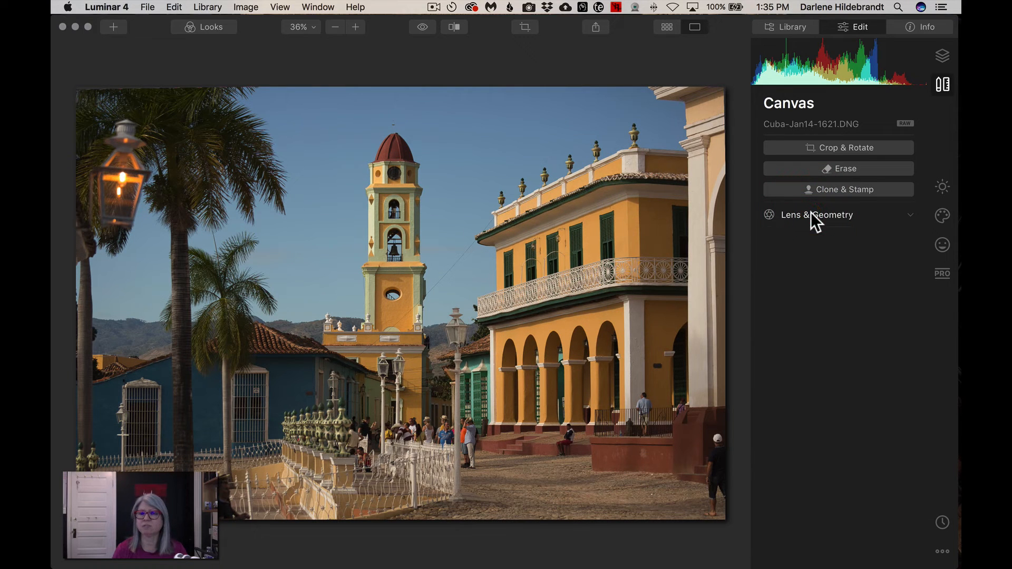
- Start a free-aspect crop that cuts off the hanging lantern on the photo's left and the man in black on its right
click(838, 147)
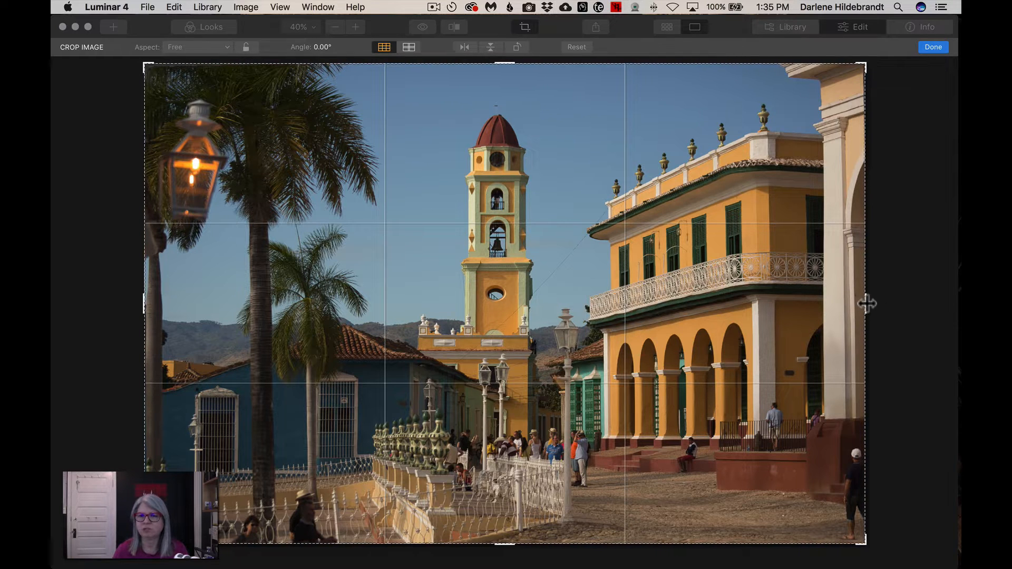
drag(867, 304, 865, 301)
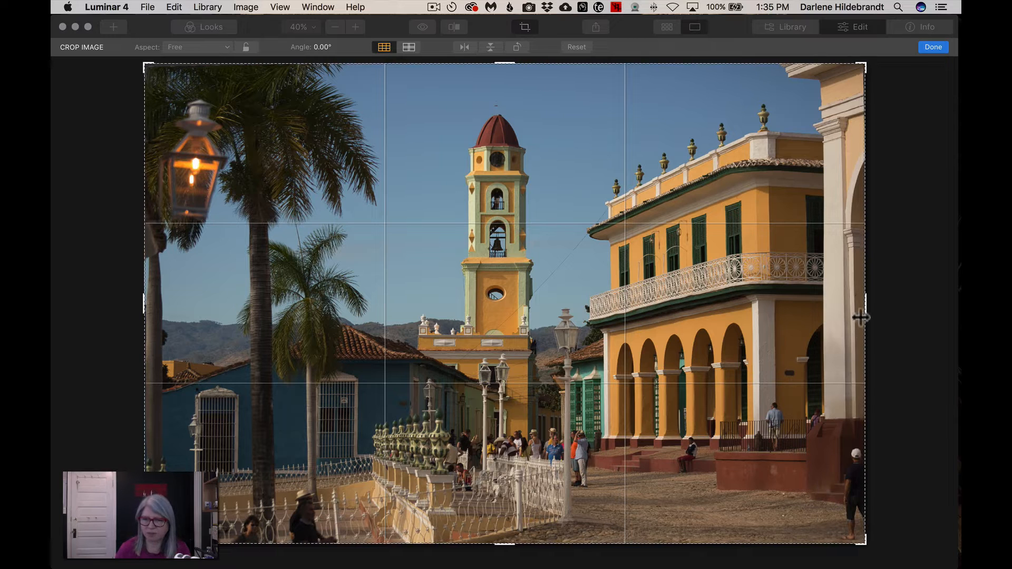
mouse_move(865, 308)
mouse_down()
mouse_move(838, 304)
mouse_move(864, 304)
mouse_move(843, 304)
mouse_move(854, 305)
mouse_up()
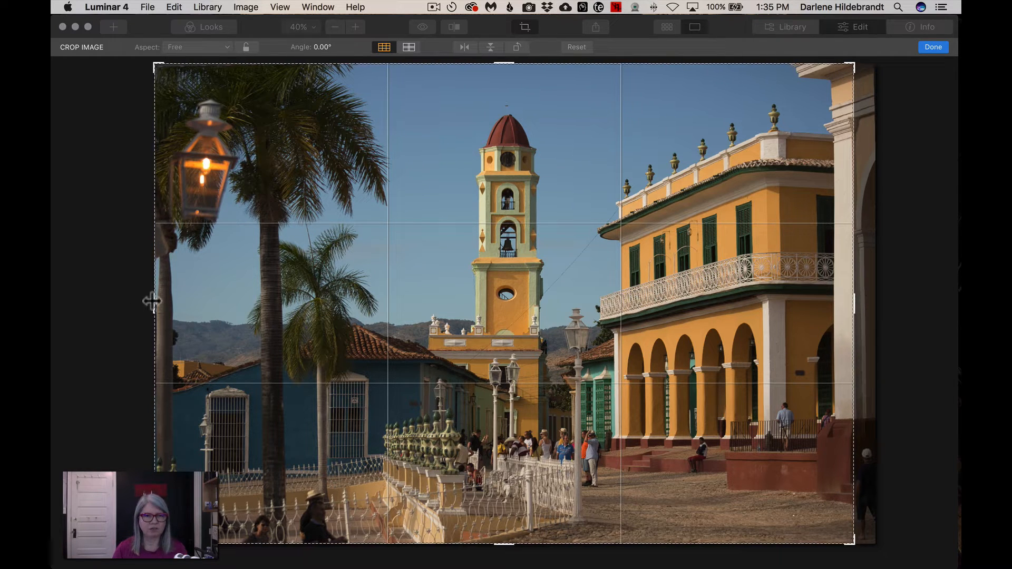
drag(153, 300, 160, 305)
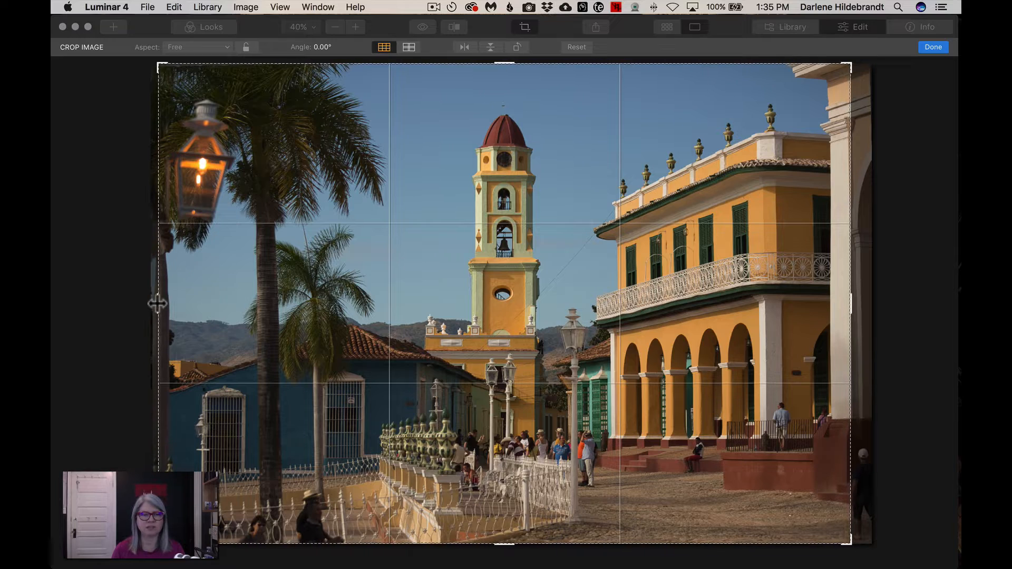
drag(157, 303, 195, 305)
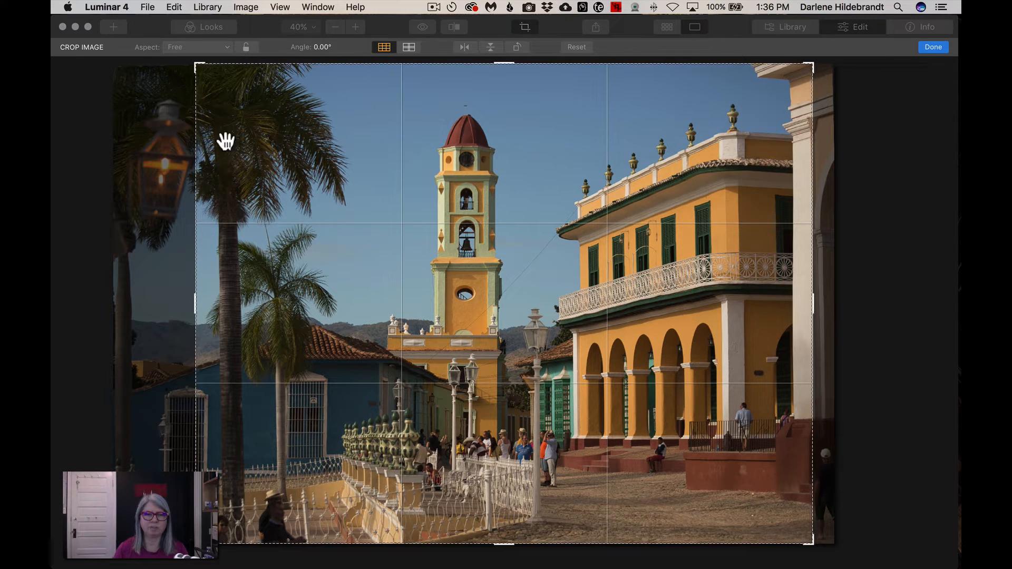
drag(196, 301, 208, 298)
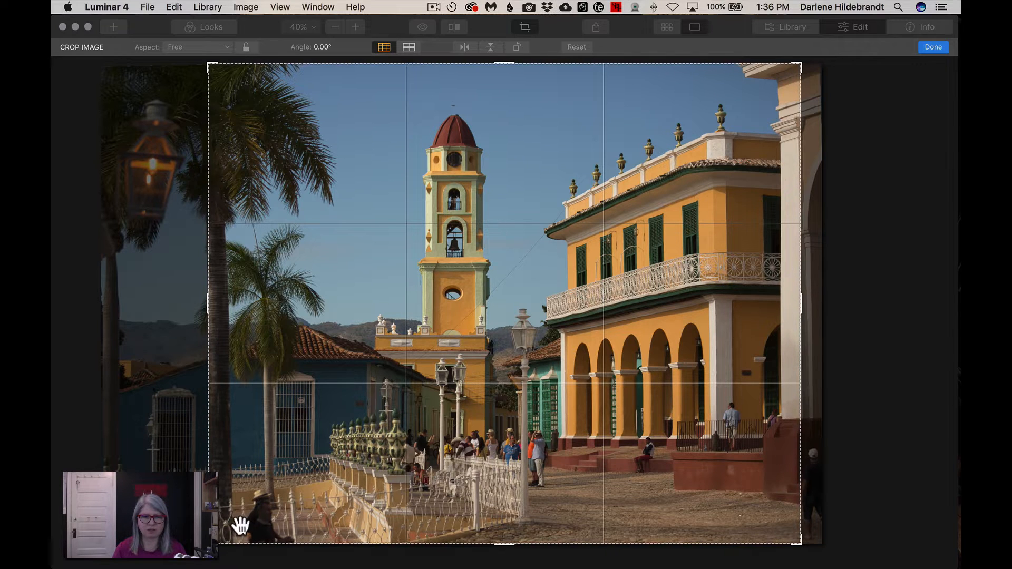
- Trim a thin strip off the photo's bottom edge and apply the crop
mouse_move(495, 545)
mouse_down()
mouse_move(500, 523)
mouse_move(502, 541)
mouse_up()
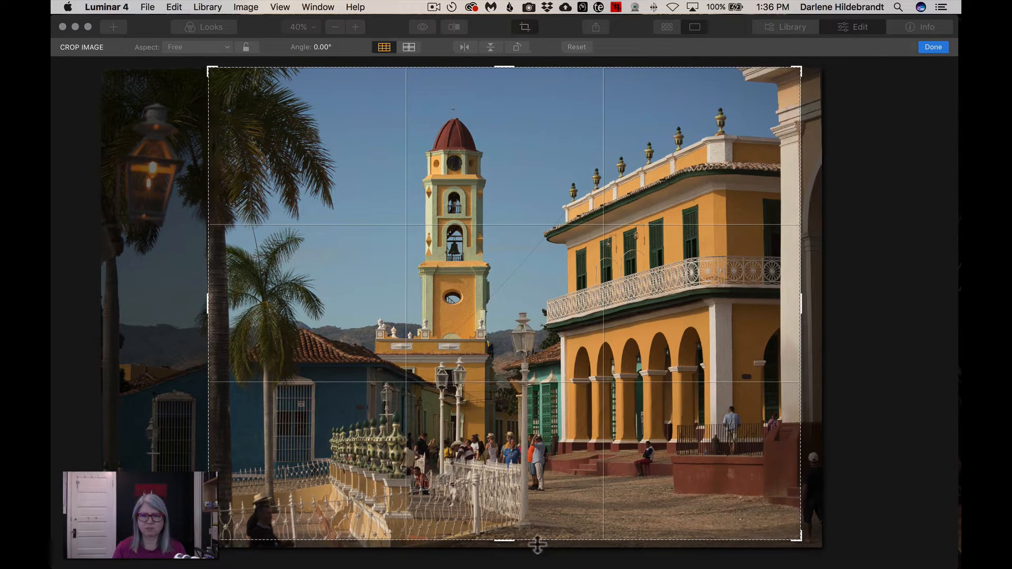
right_click(505, 543)
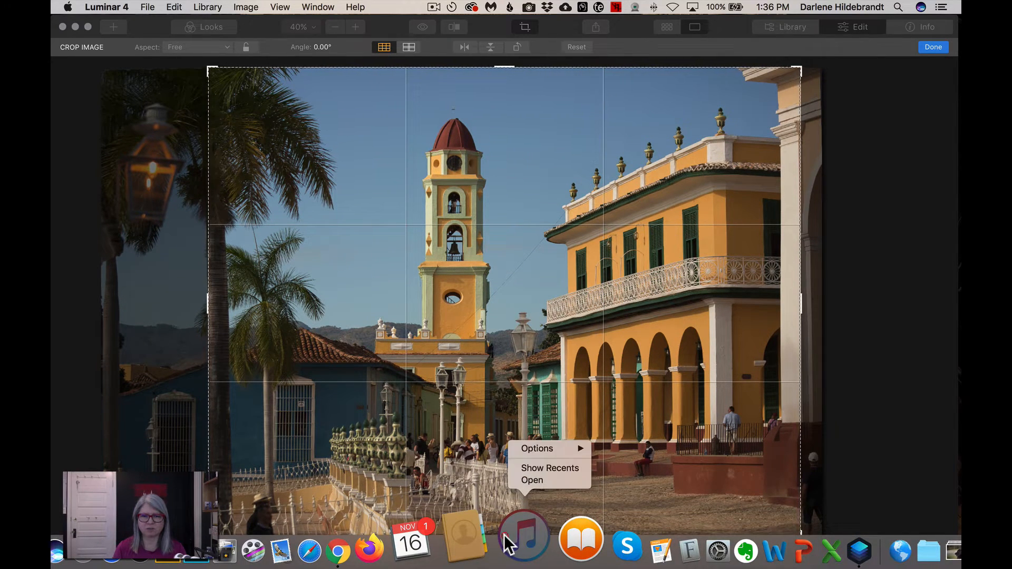
click(878, 391)
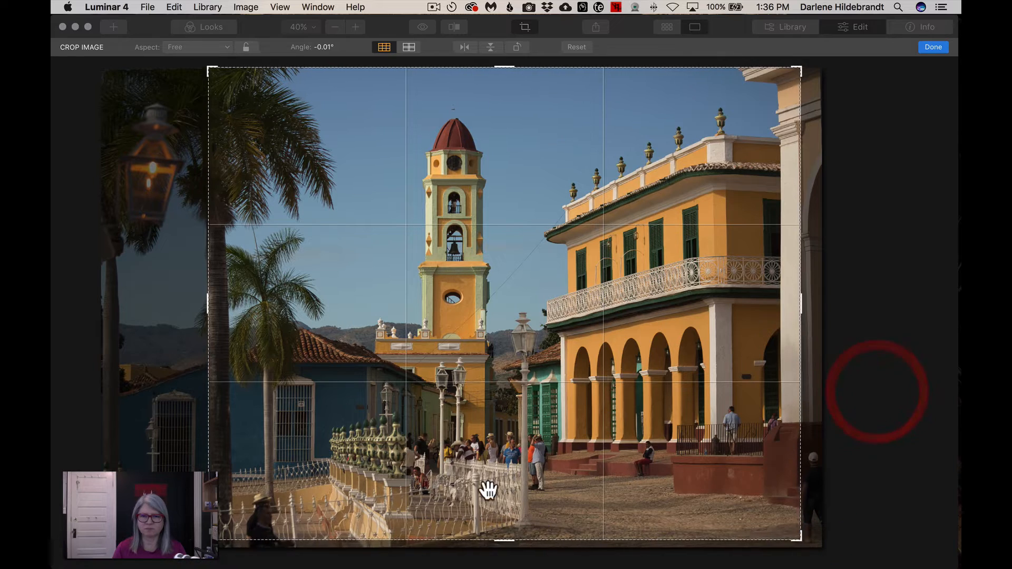
drag(497, 542, 497, 537)
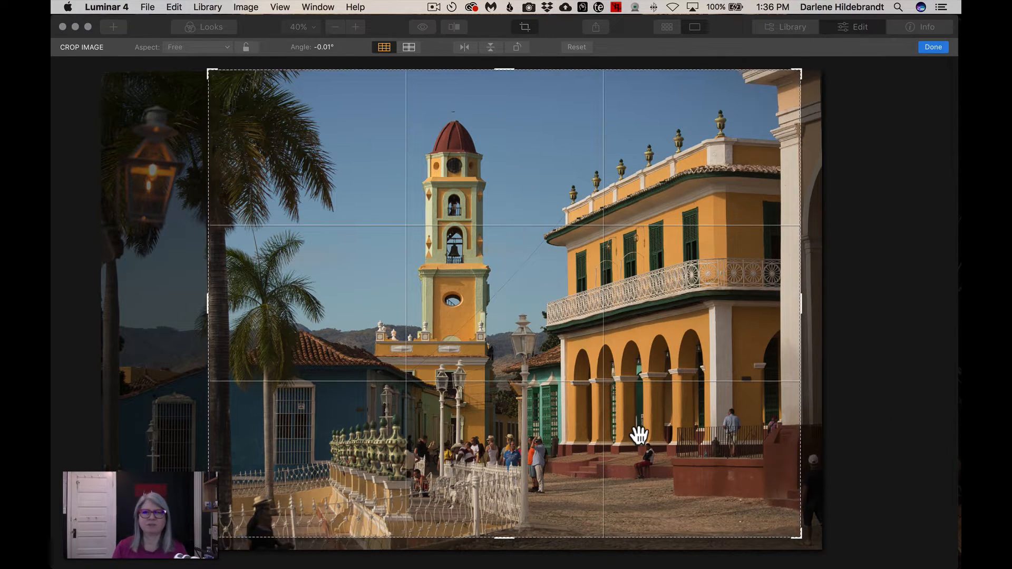
click(928, 46)
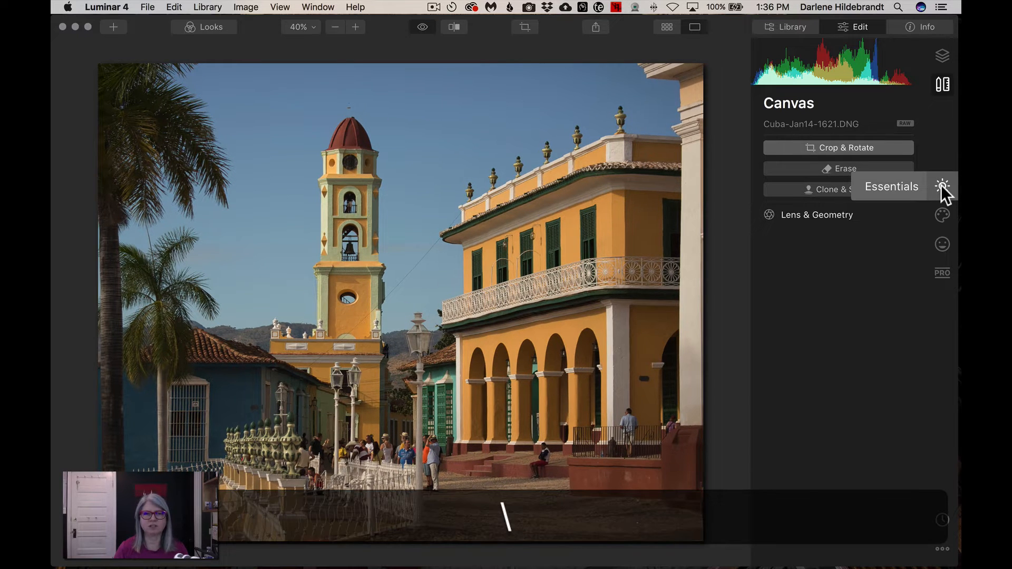
- Set Whites to 34 in the Light adjustments using the clipping preview, and compare the photo with its unedited version
click(942, 187)
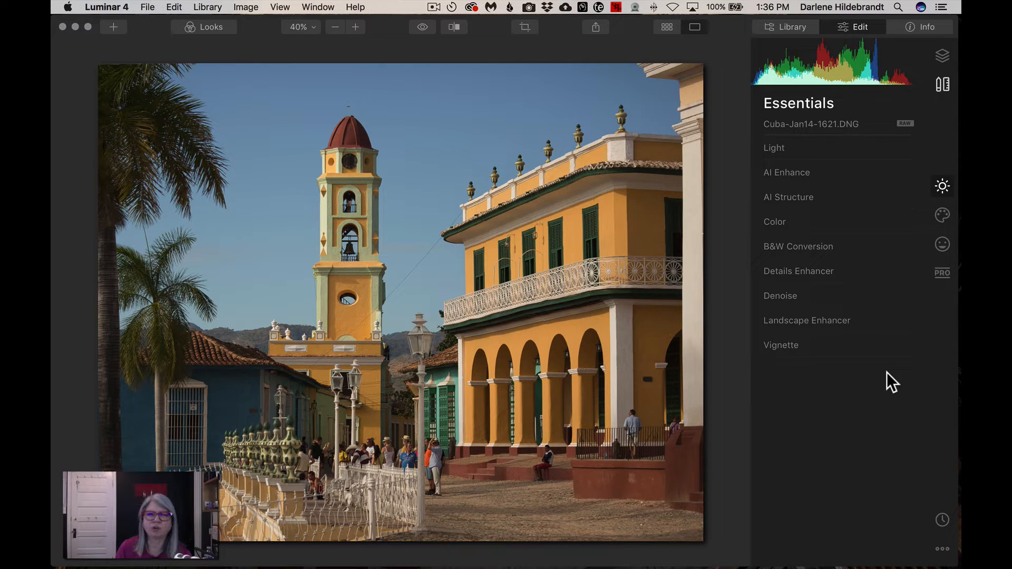
click(777, 148)
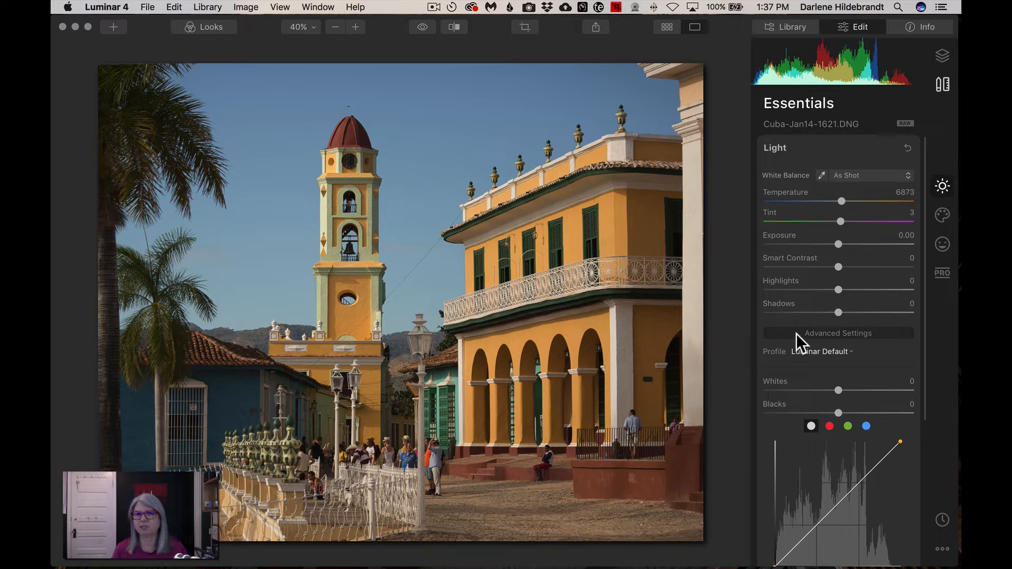
alt+click(839, 389)
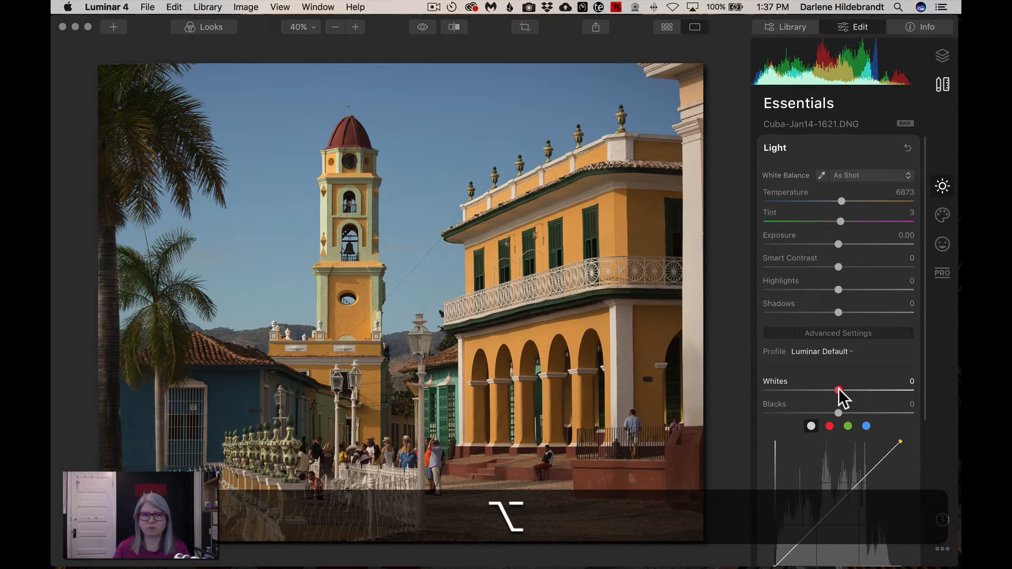
alt+click(839, 390)
drag(839, 389, 890, 388)
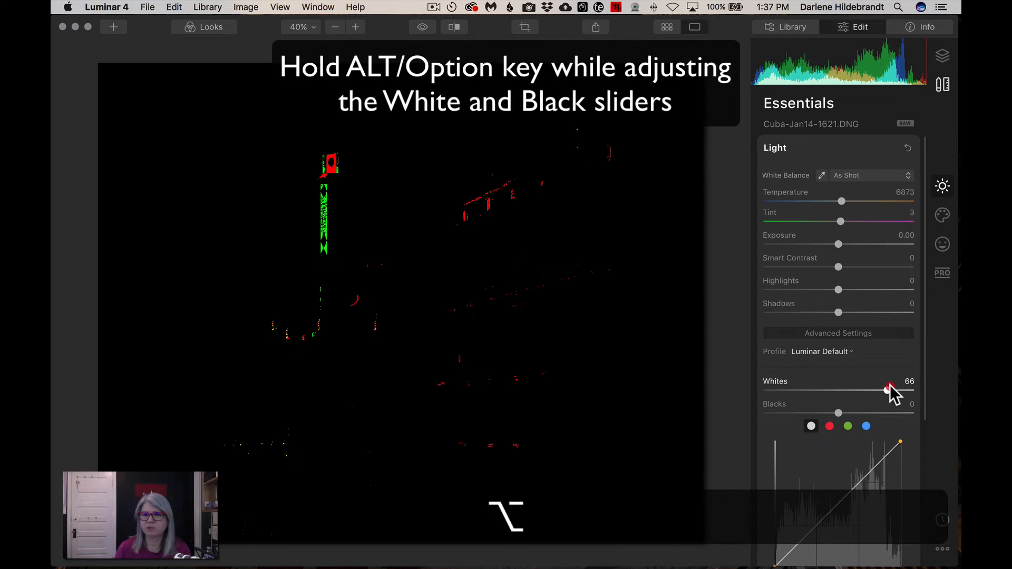
drag(890, 385, 902, 384)
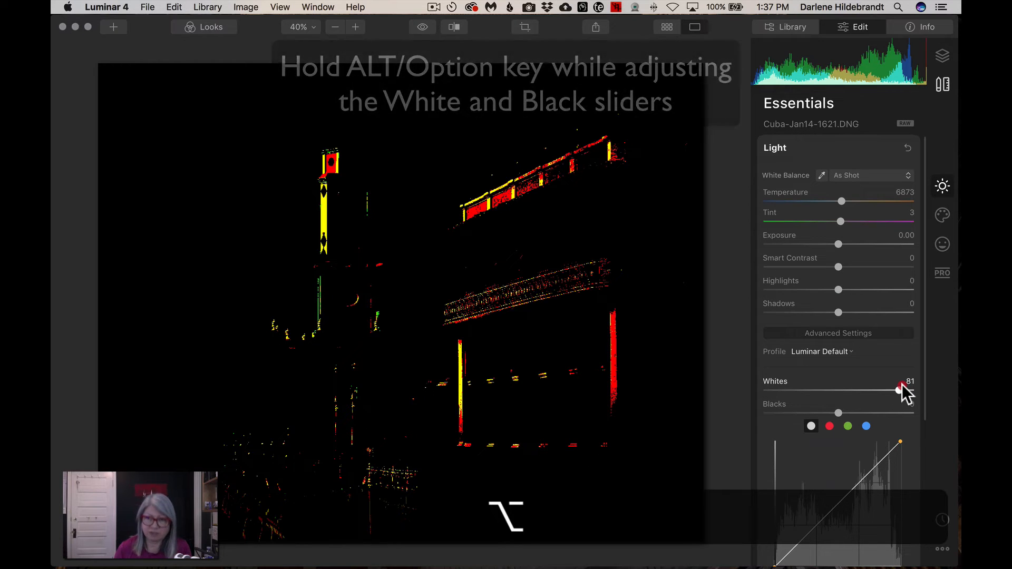
drag(903, 385, 865, 390)
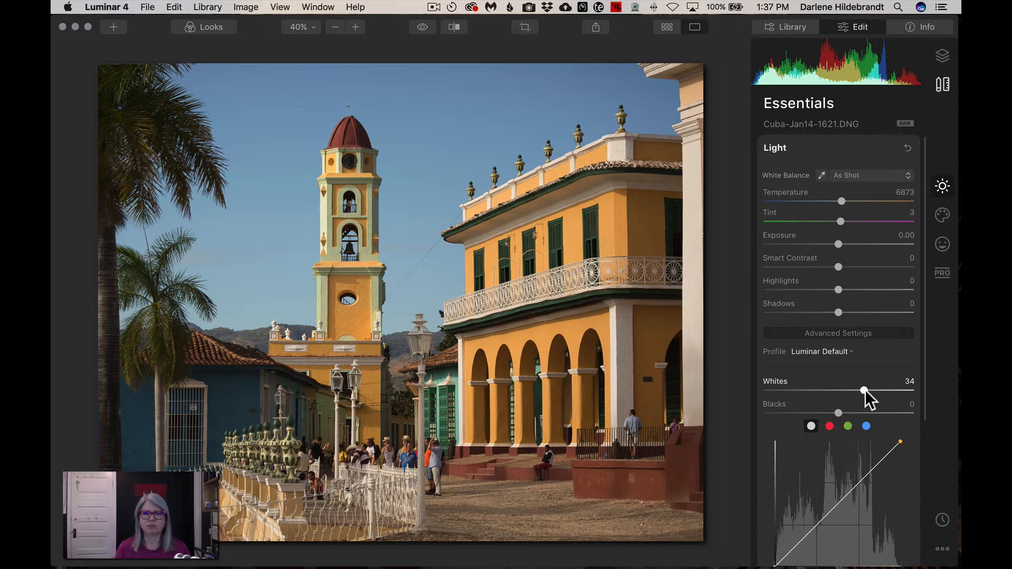
key(backslash)
key(backslash)
key(backslash)
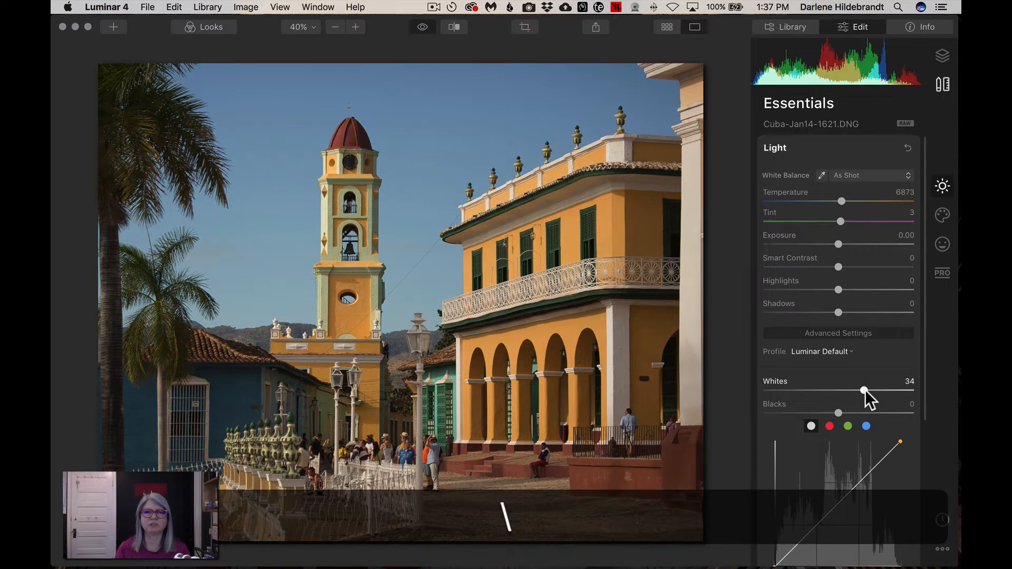
key(backslash)
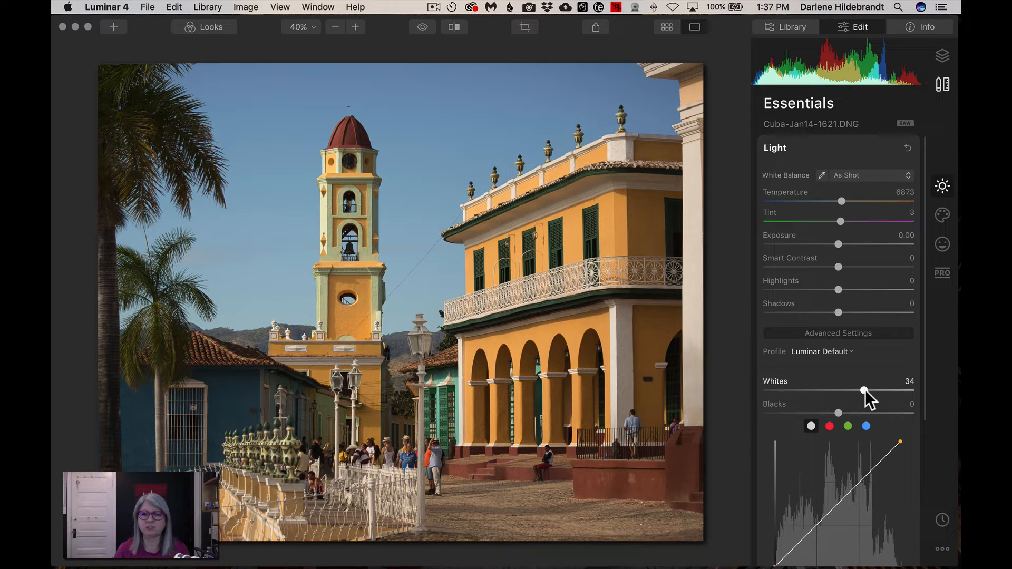
- Set Blacks to -22 with the clipping preview and raise Exposure to 0.21
alt+click(836, 410)
drag(836, 410, 817, 410)
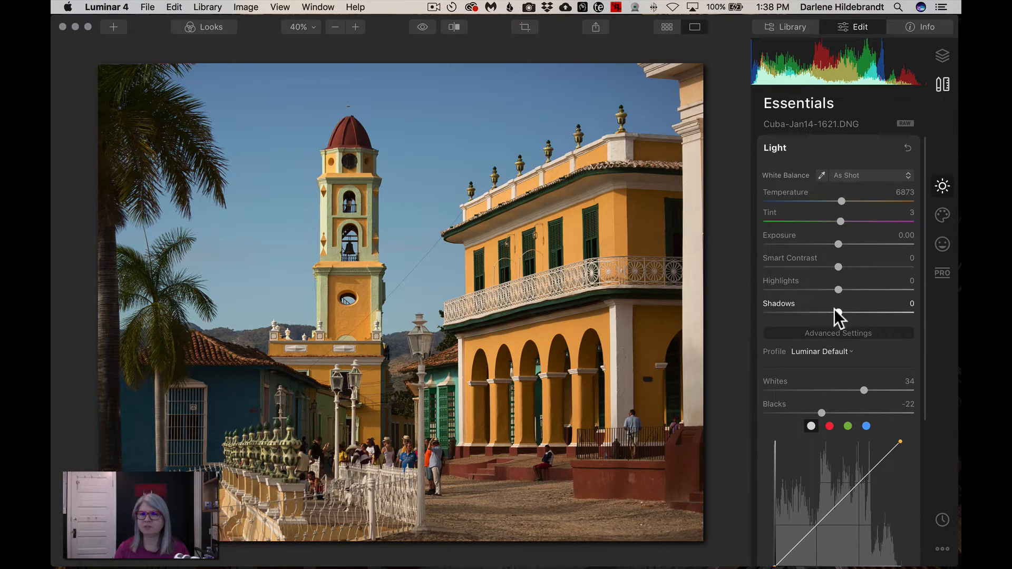
drag(837, 242, 841, 244)
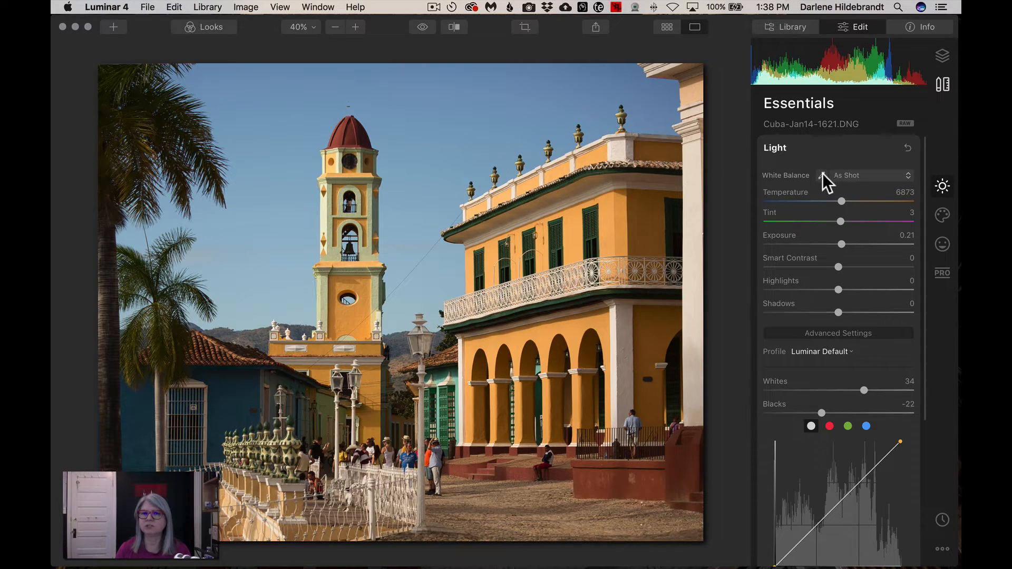
- Correct the white balance by sampling the white column beside the arches as the neutral target
scroll(828, 211, up, 5)
scroll(828, 211, up, 3)
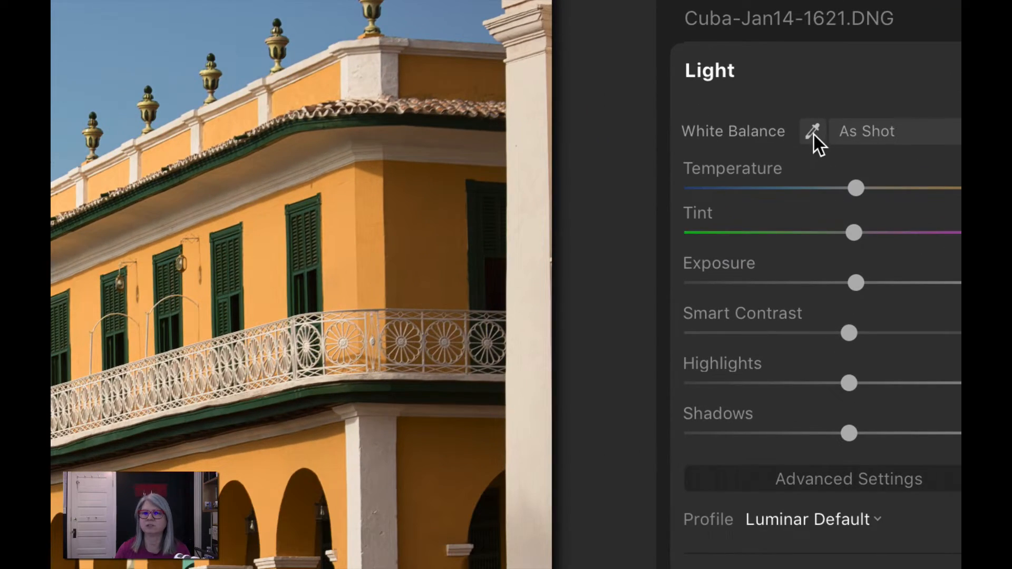
scroll(814, 138, down, 5)
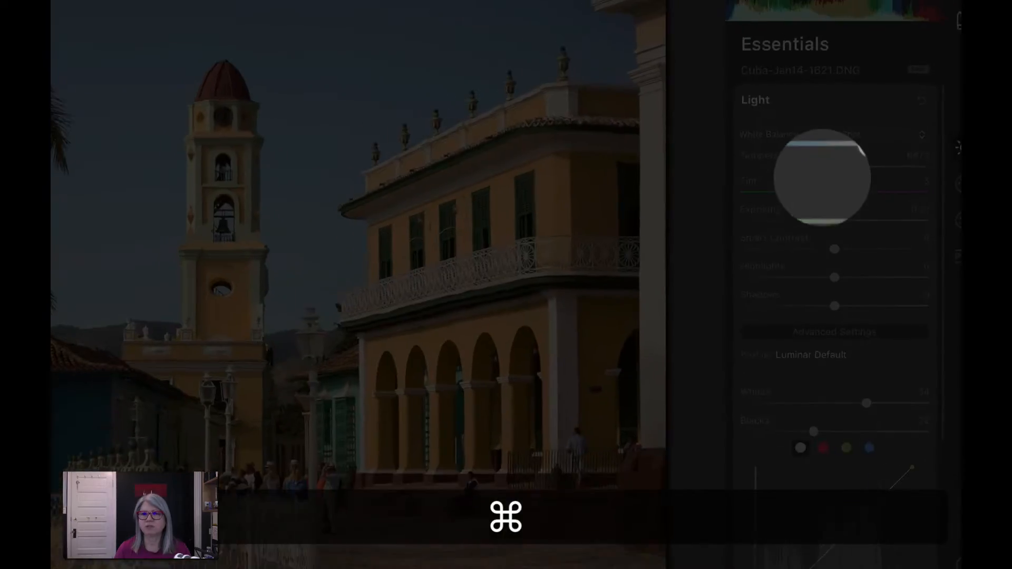
click(821, 175)
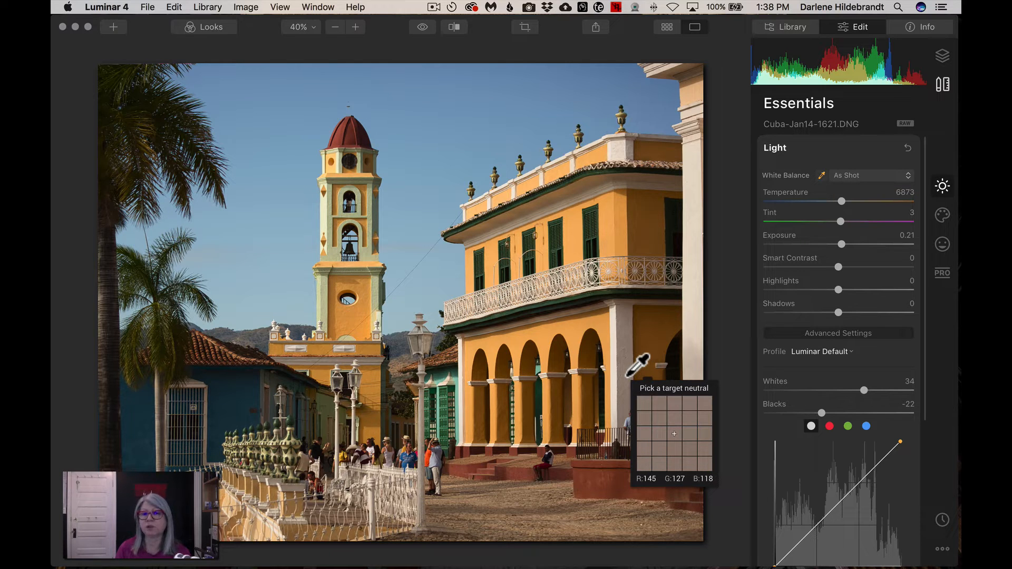
click(627, 338)
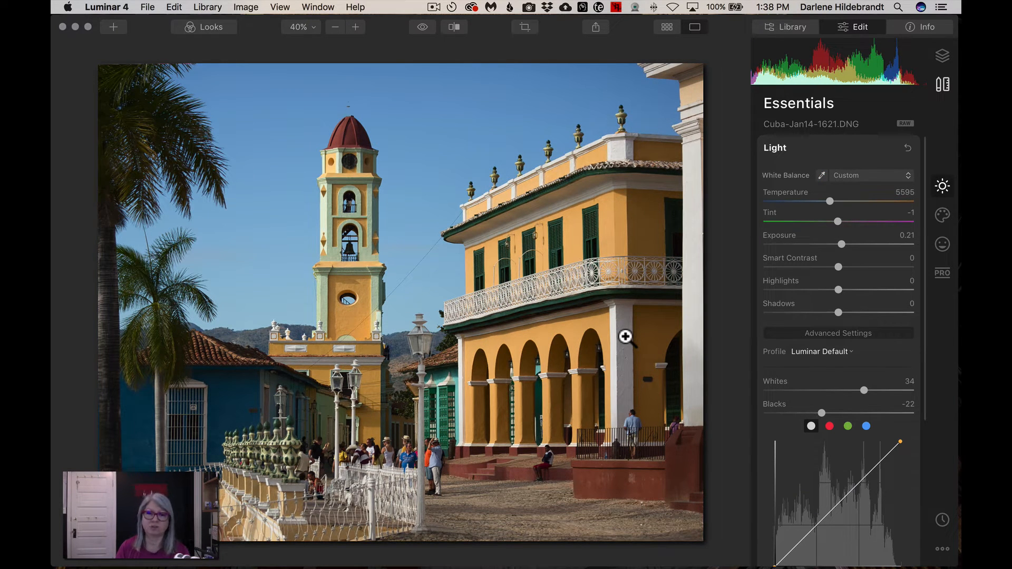
- Try sampling the white balance from the building's yellow upper wall and undo that sample
click(823, 175)
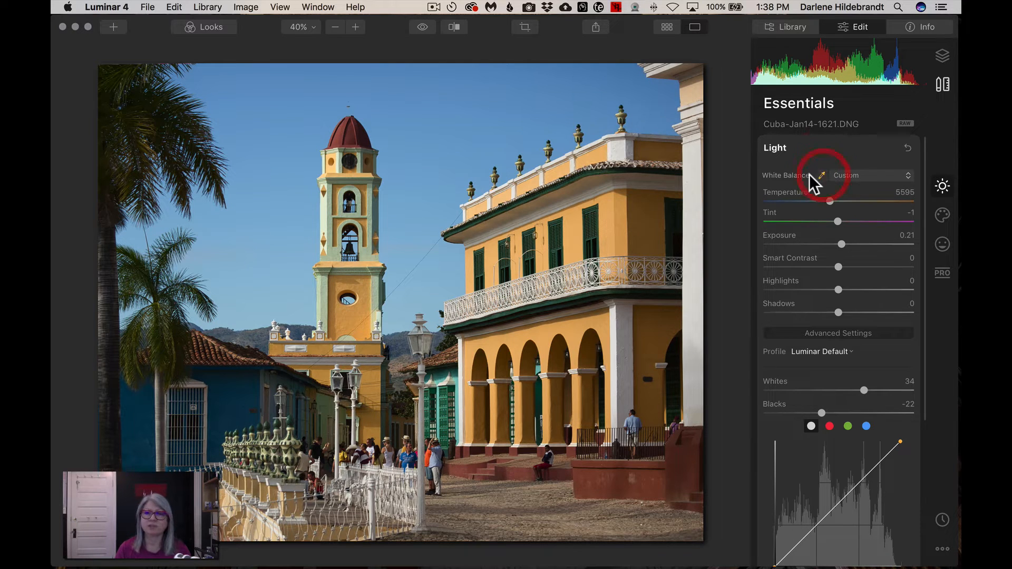
click(611, 230)
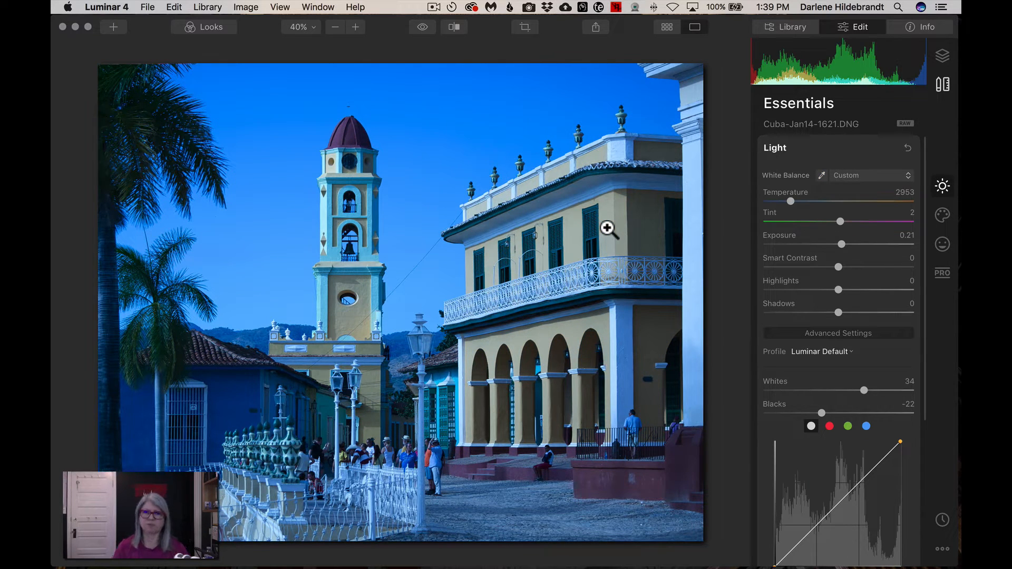
key(super)
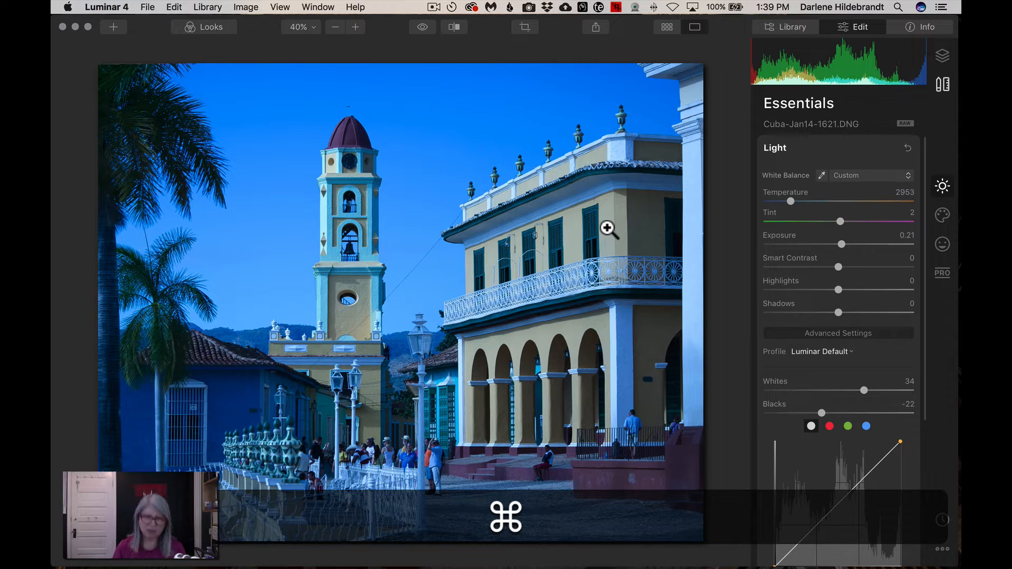
key(super+z)
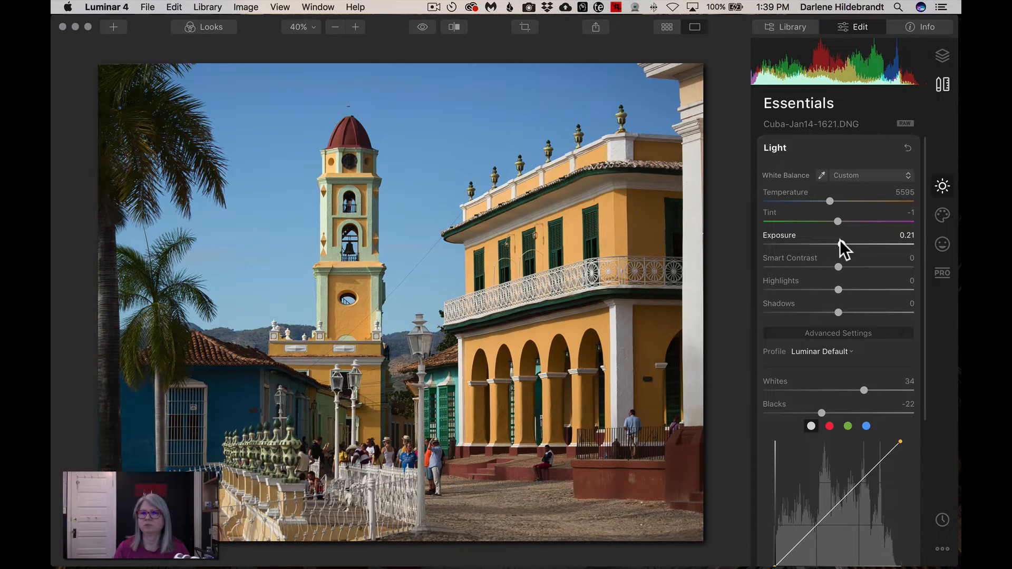
- Set Exposure to 0.35 and check the result against the unedited photo and on the bell tower at 100%
drag(840, 240, 843, 240)
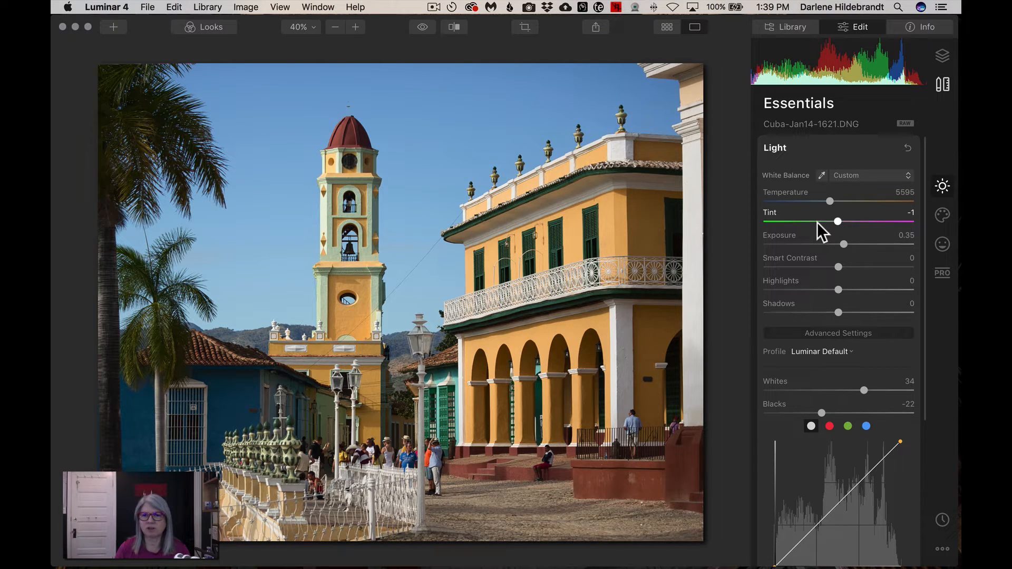
key(backslash)
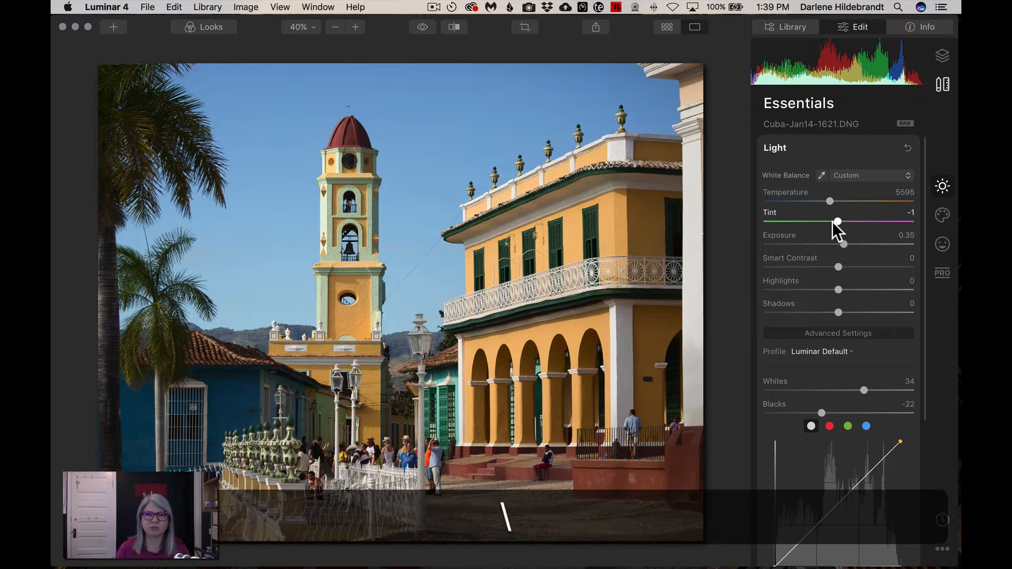
key(backslash)
key(backslash)
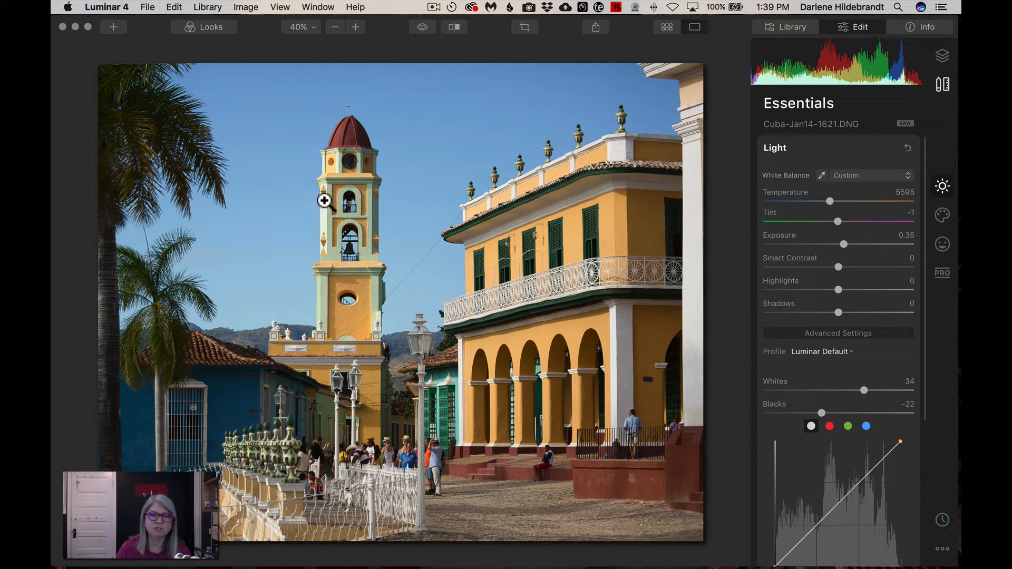
click(324, 295)
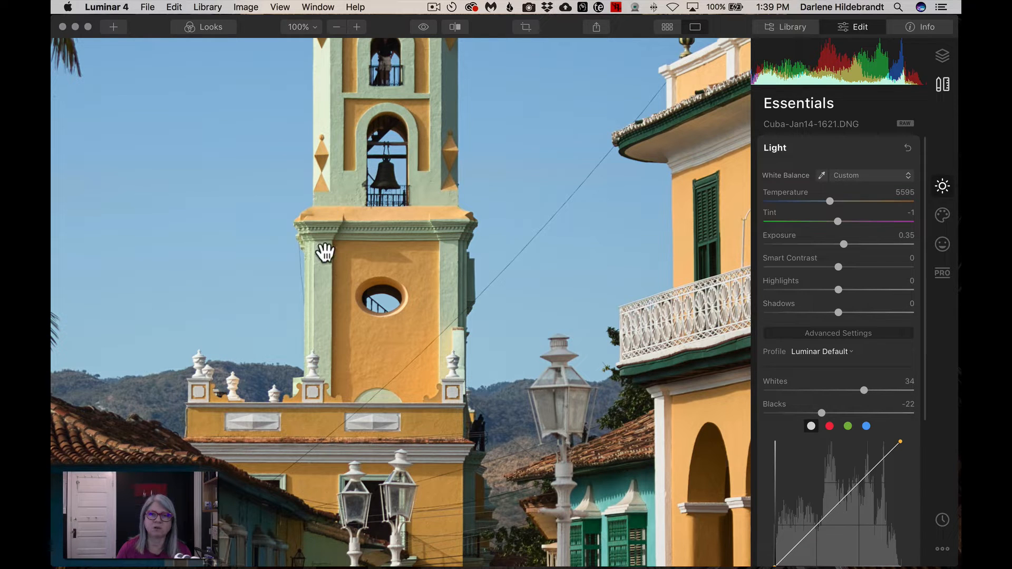
click(715, 293)
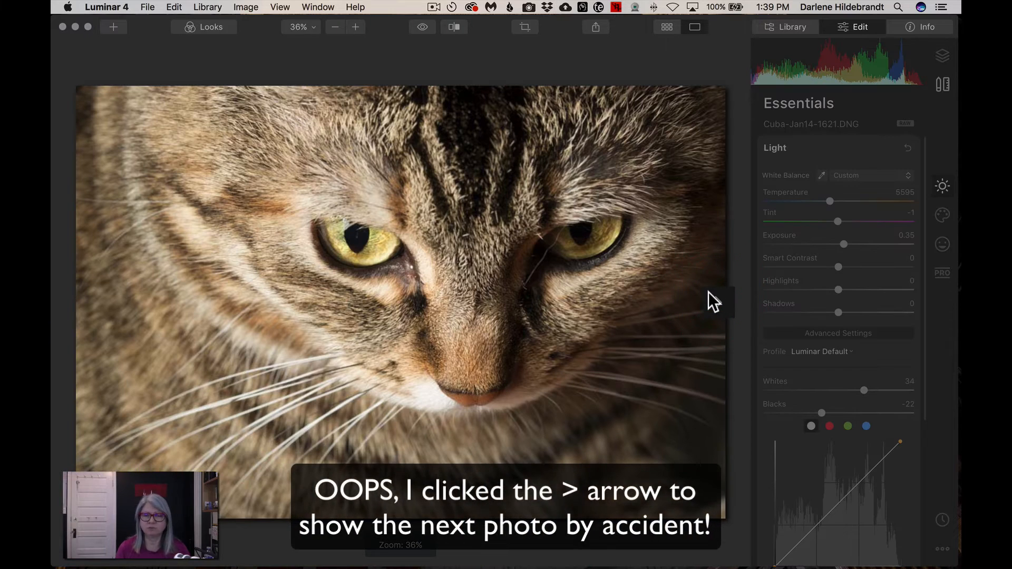
key(Left)
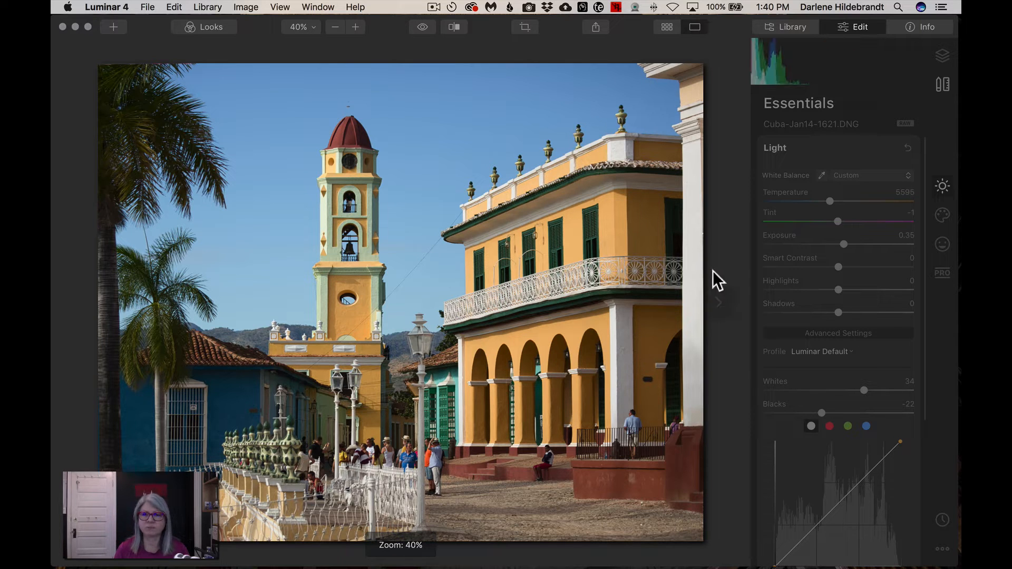
- In AI Enhance, test both effects at 100, settling on AI Sky Enhancer 34 and AI Accent 30
scroll(848, 257, down, 2)
scroll(846, 253, down, 8)
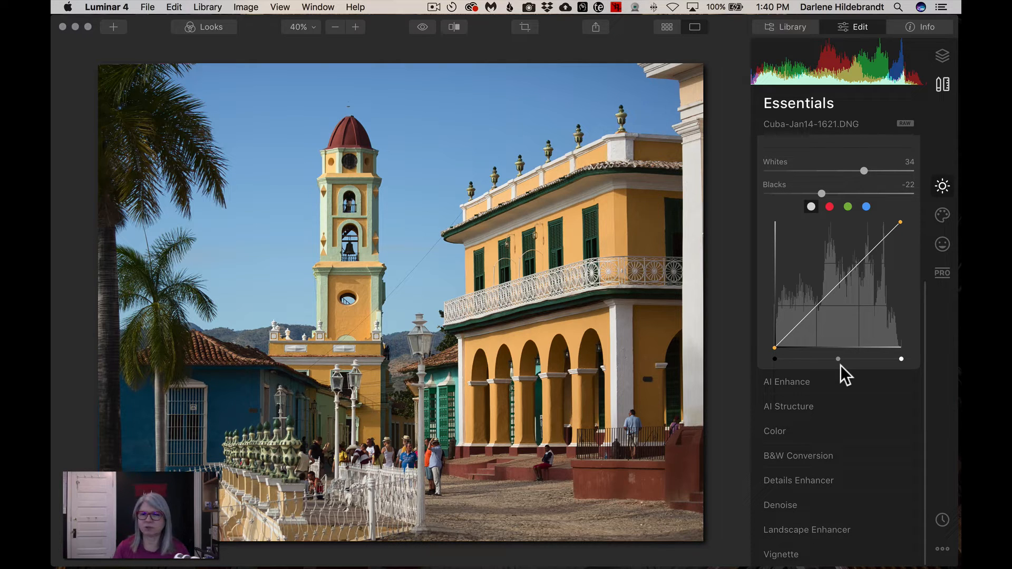
click(786, 382)
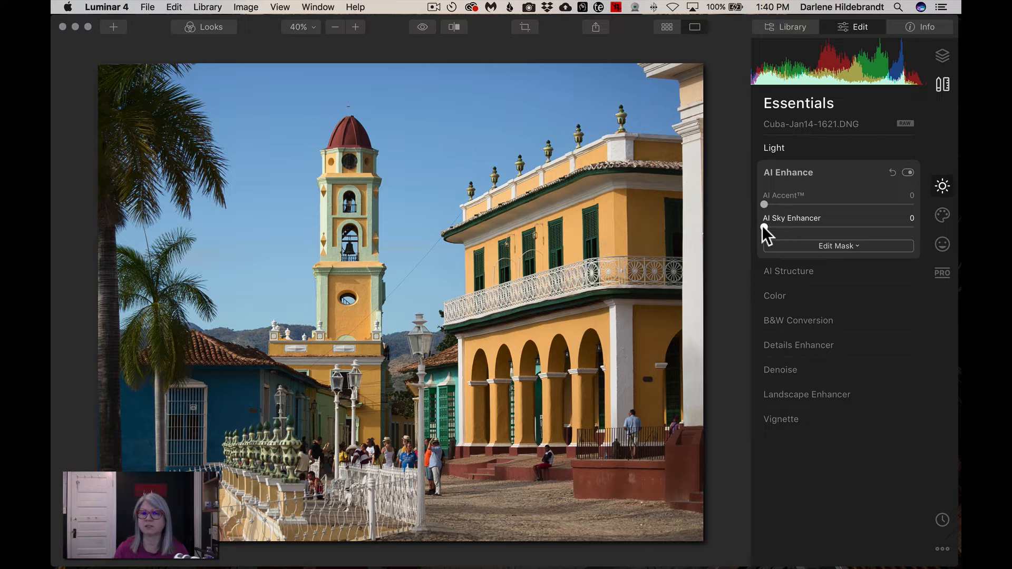
click(765, 227)
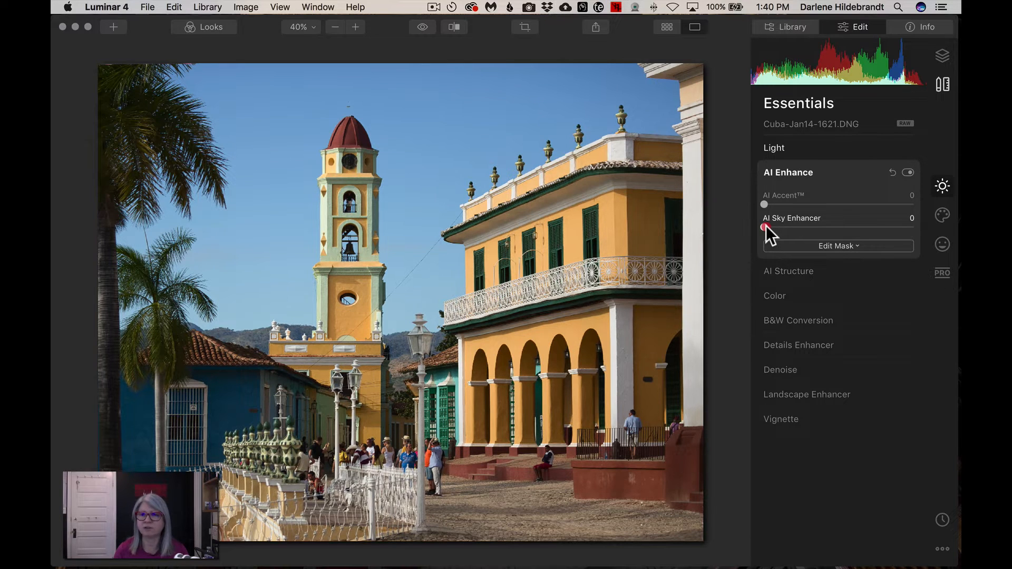
drag(767, 226, 934, 223)
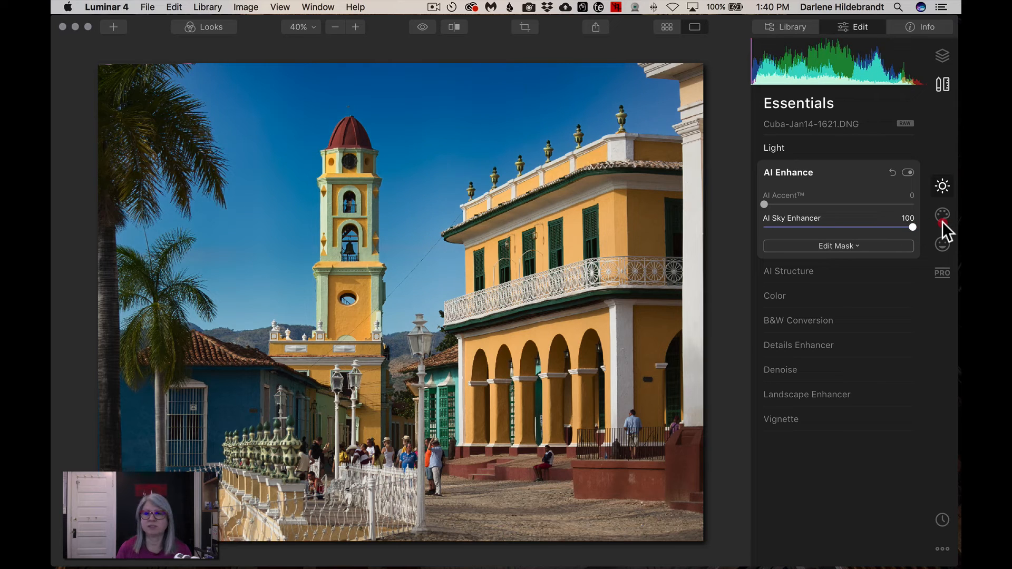
drag(854, 228, 818, 228)
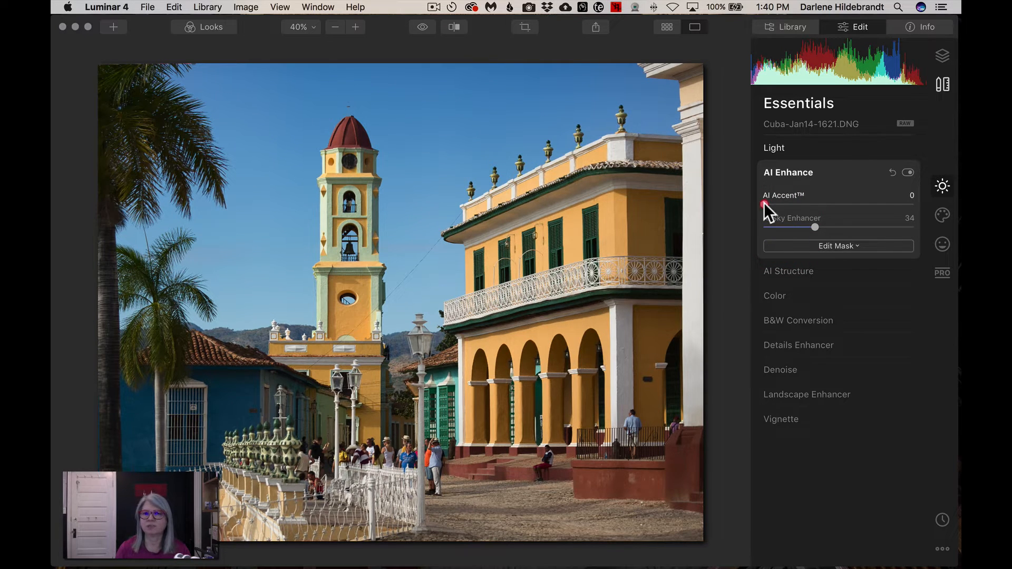
drag(764, 204, 926, 200)
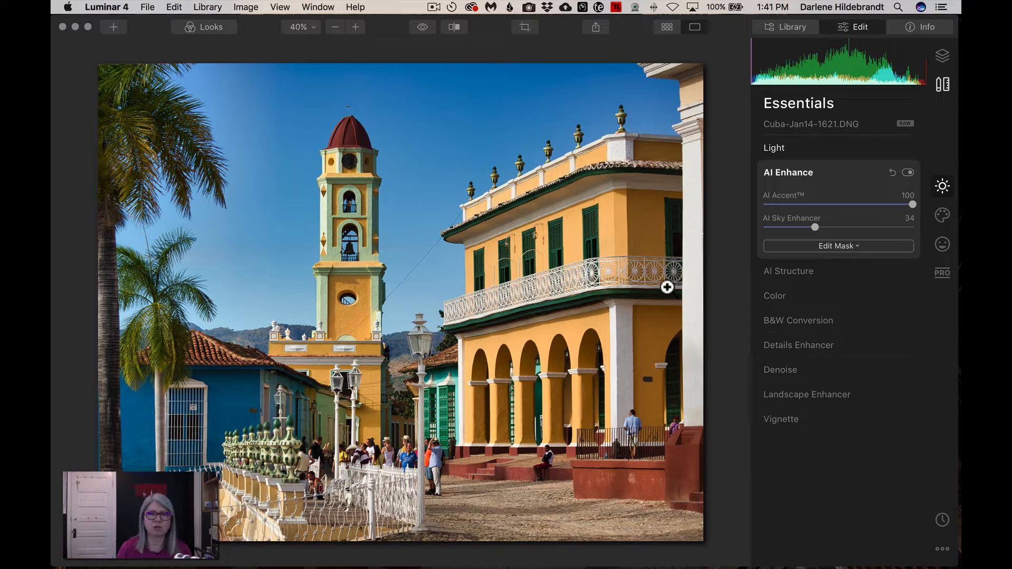
drag(910, 203, 803, 202)
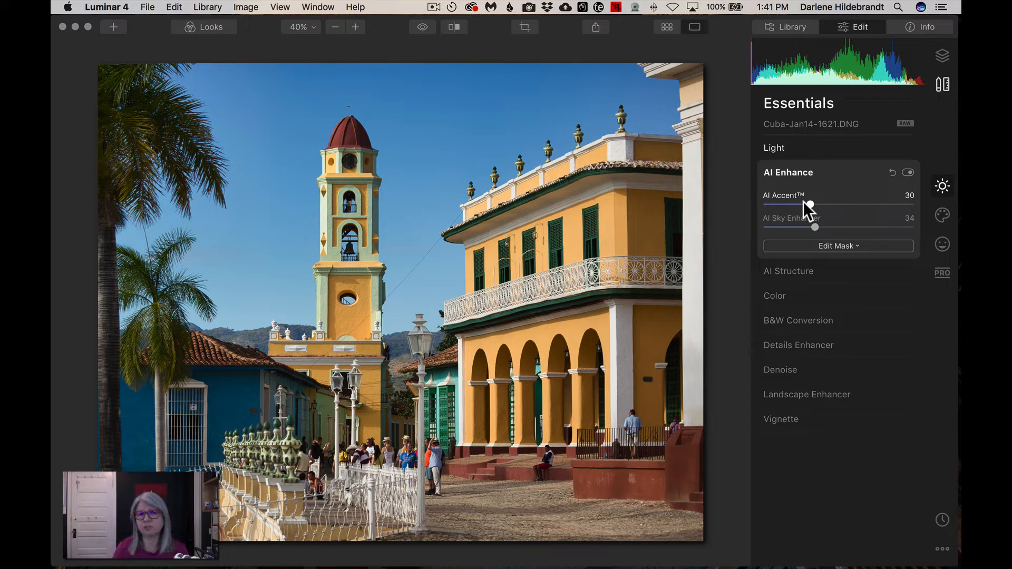
- Try the AI Structure Amount at 100 and settle on 21
click(788, 270)
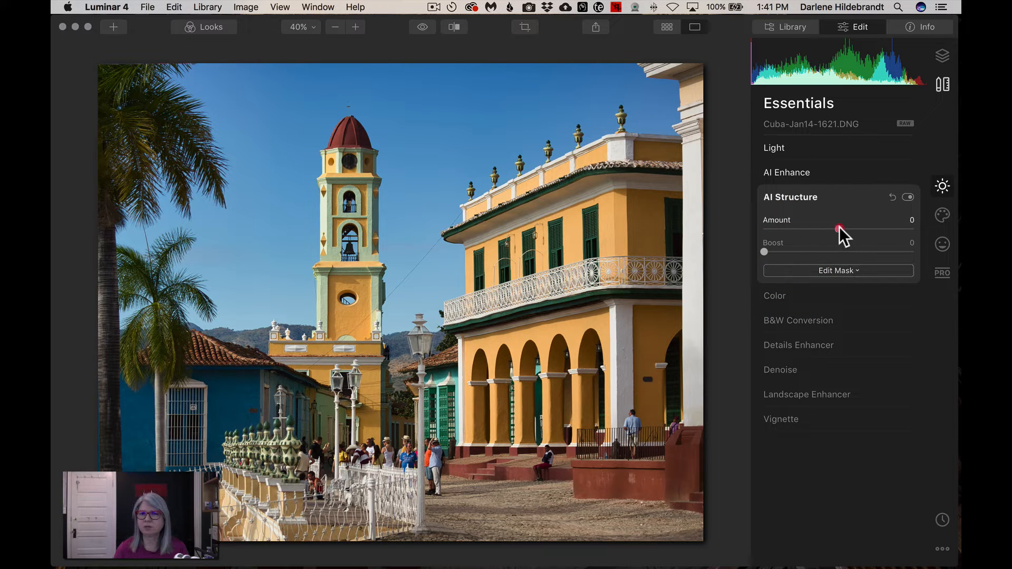
drag(838, 227, 920, 228)
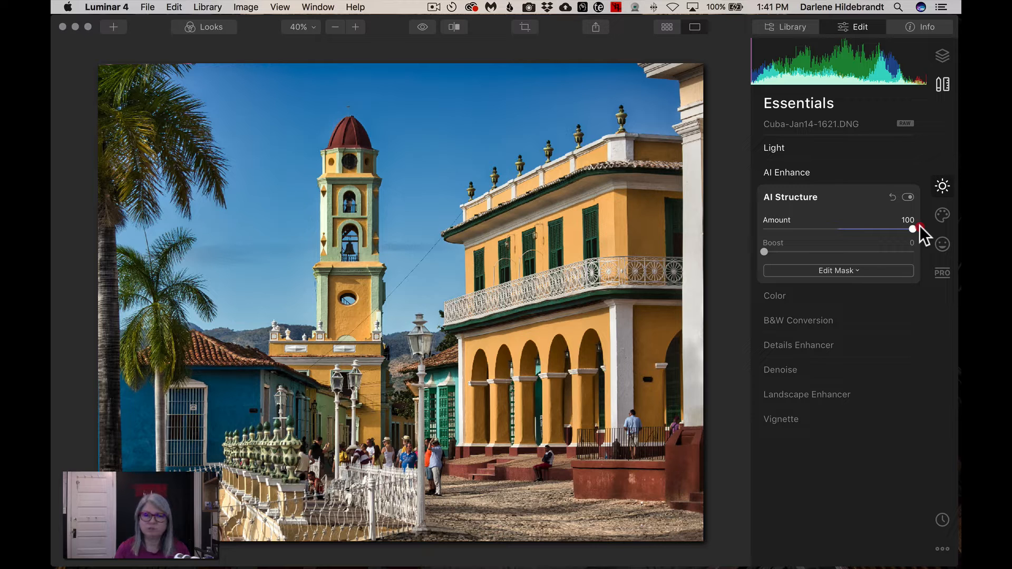
drag(920, 227, 853, 223)
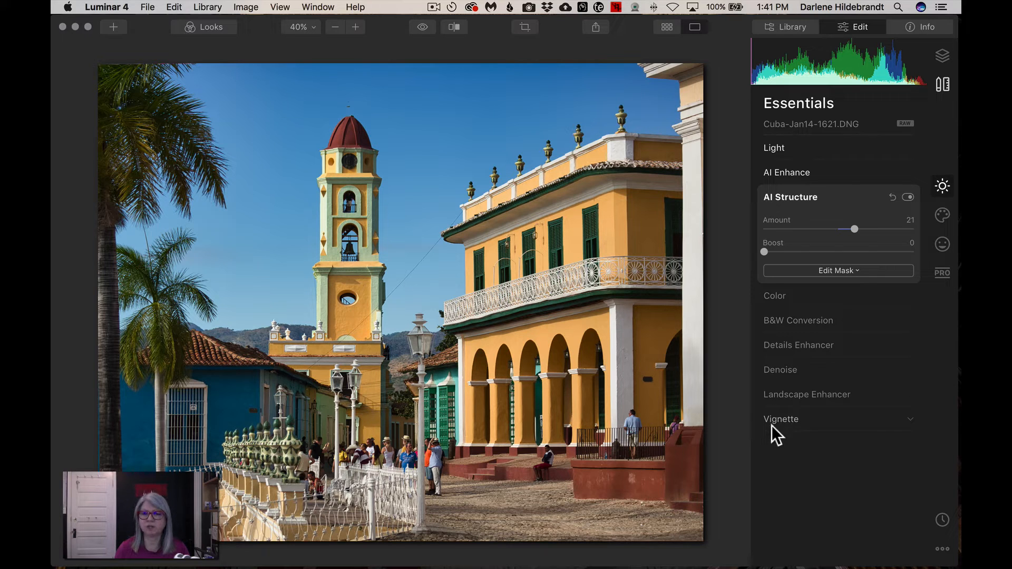
- Set the Vignette Amount to -29, and in Details Enhancer set Medium Details to 28 and Large Details to -10
click(781, 414)
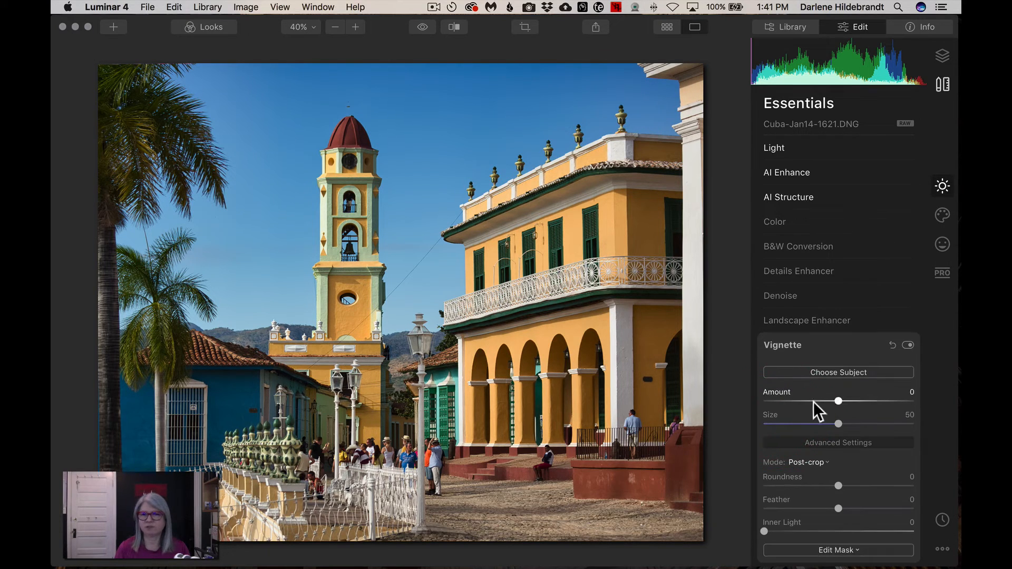
drag(835, 398, 817, 399)
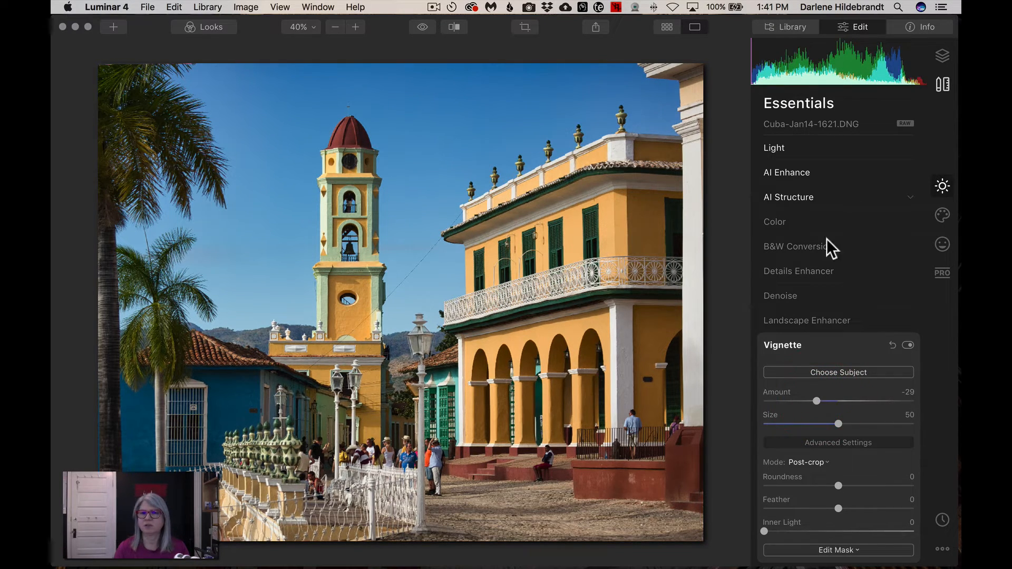
click(795, 272)
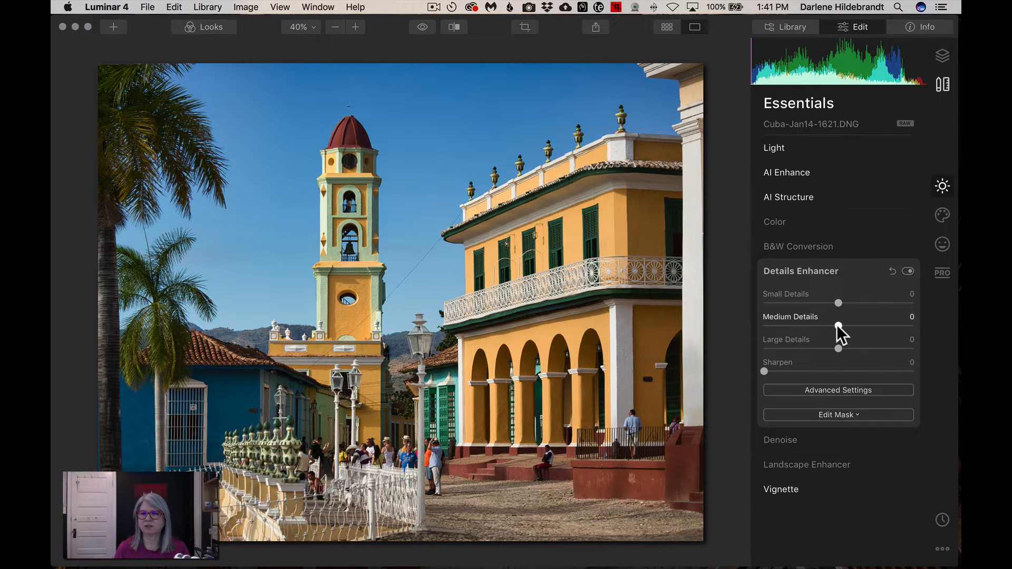
drag(838, 325, 827, 345)
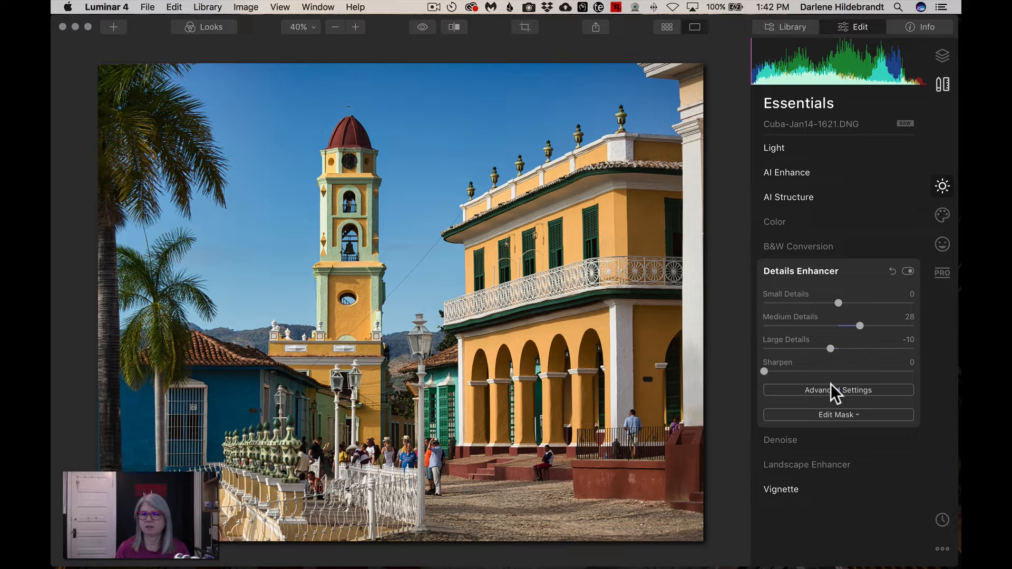
- Compare the edit with the unedited photo and set the Details Enhancer Sharpen amount to 15
click(777, 222)
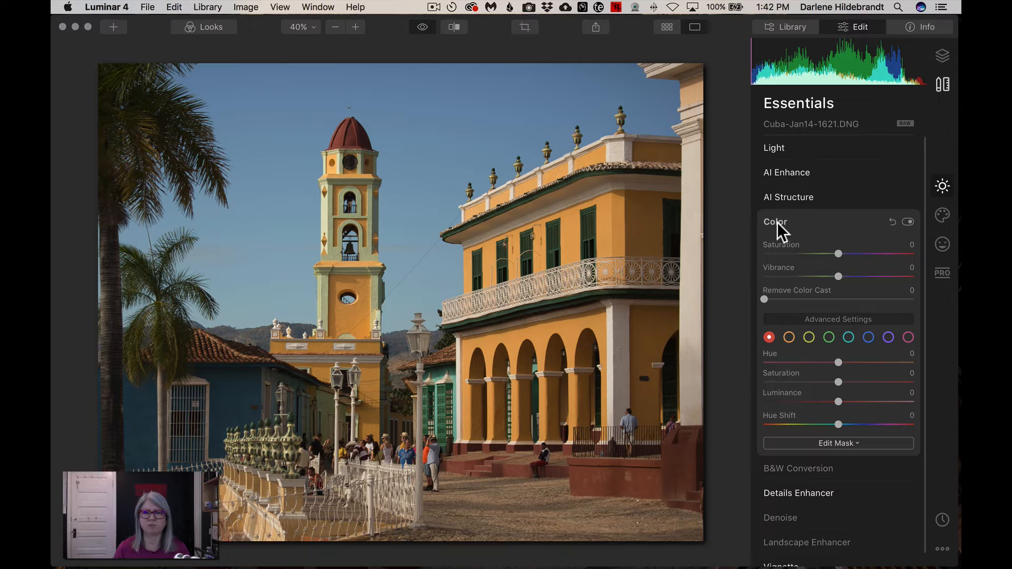
key(backslash)
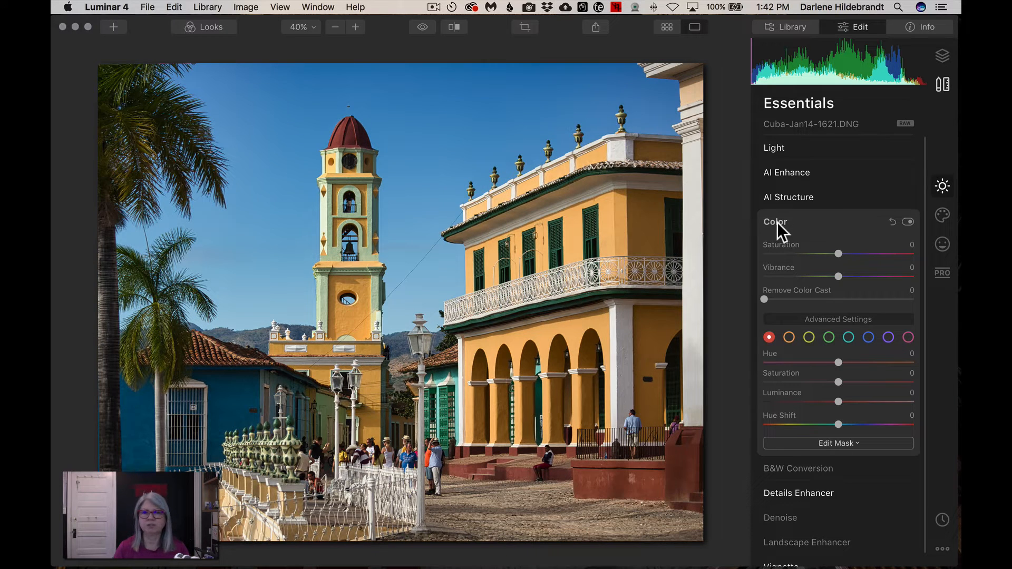
click(792, 493)
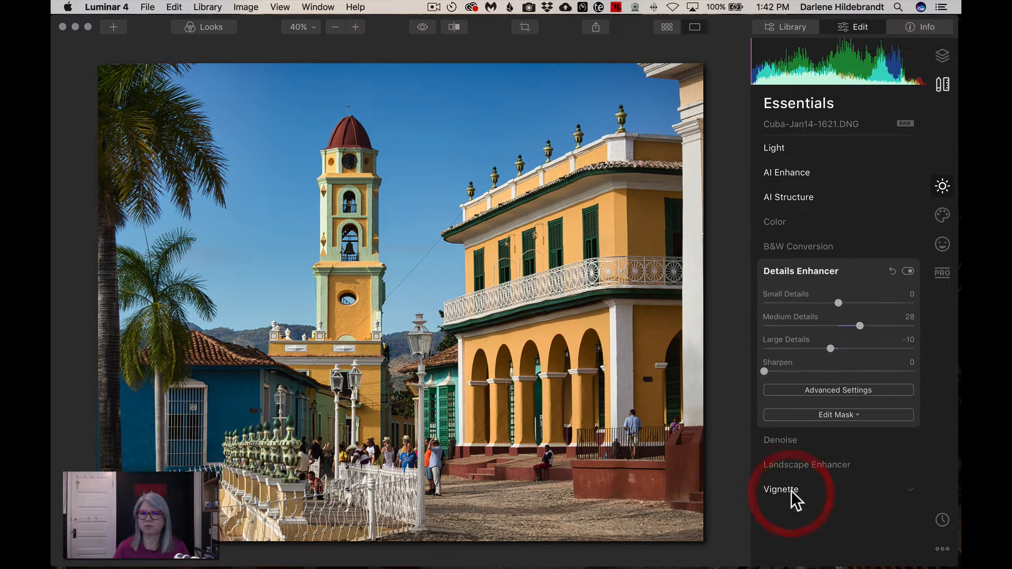
drag(765, 371, 787, 367)
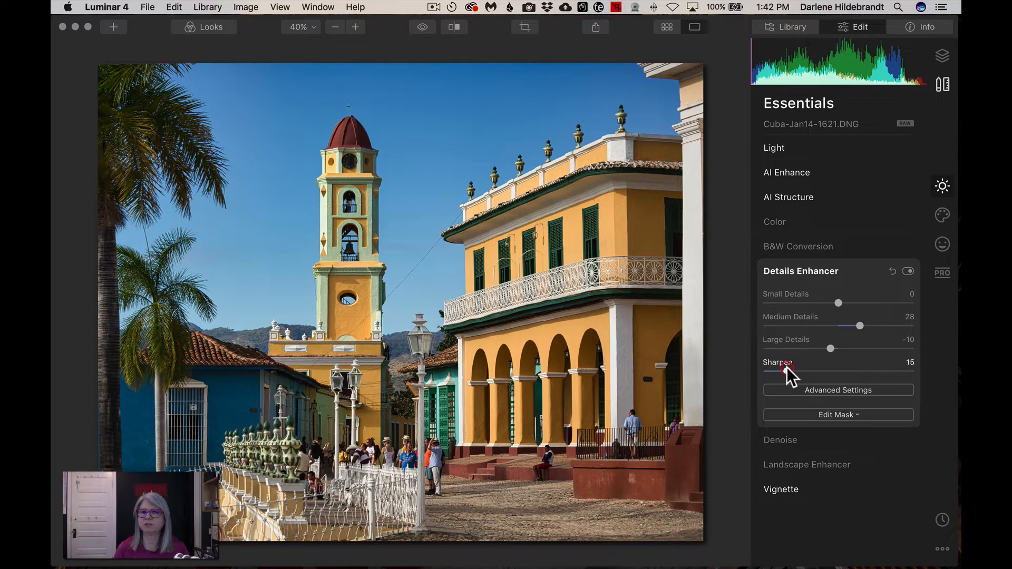
- Try removing all color with the Color filter's Saturation at -100, and reset it to 0
click(777, 222)
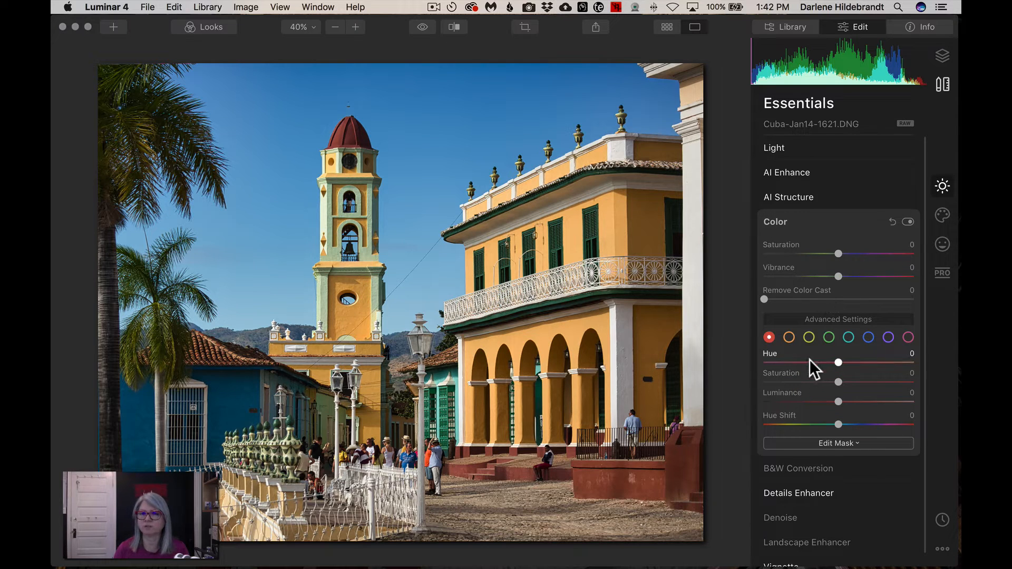
click(833, 319)
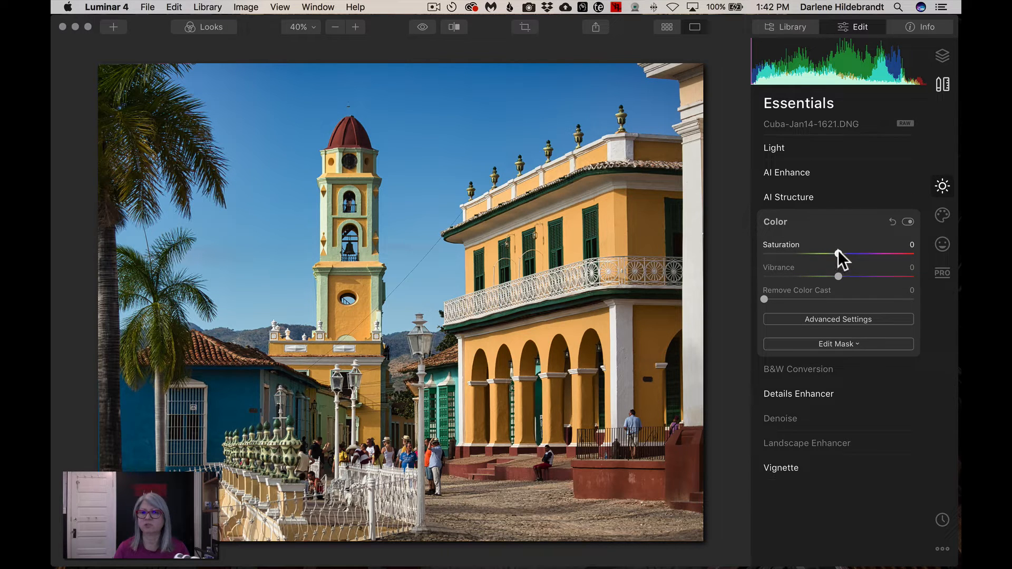
drag(837, 252, 744, 251)
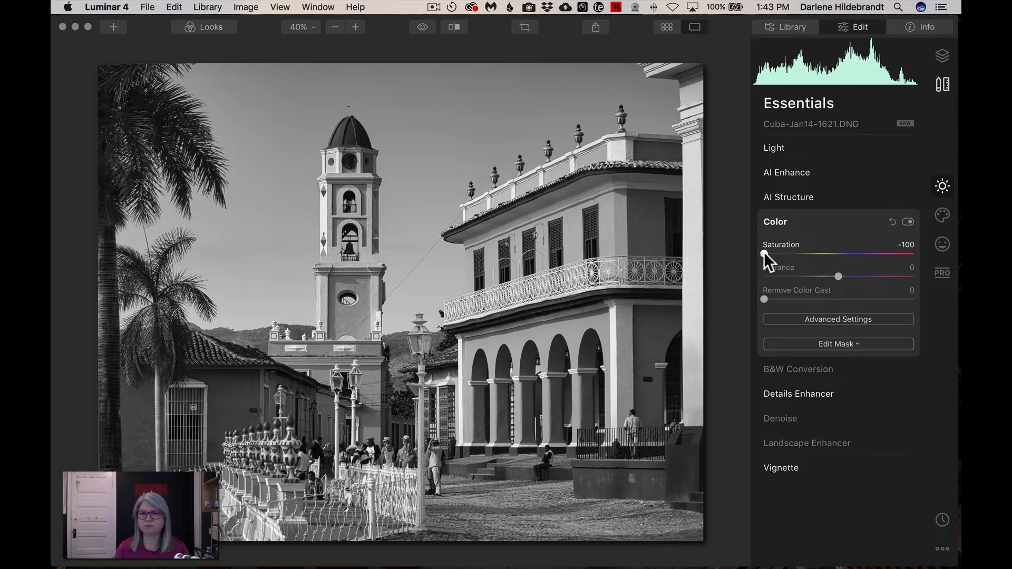
double_click(764, 252)
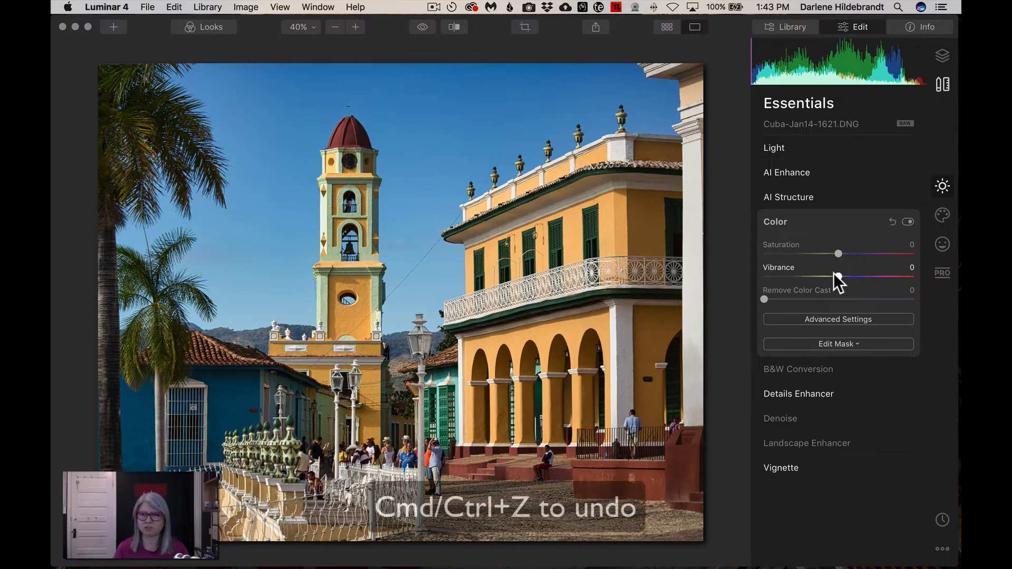
- Try the Color filter's Vibrance at -100, reset it to 0 and close the filter
drag(839, 275, 749, 272)
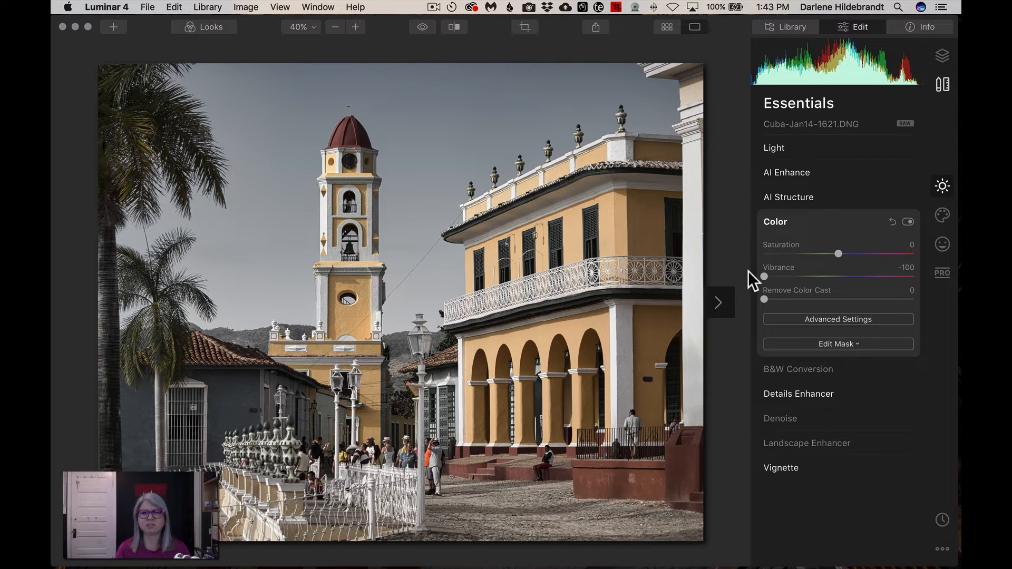
drag(763, 276, 712, 273)
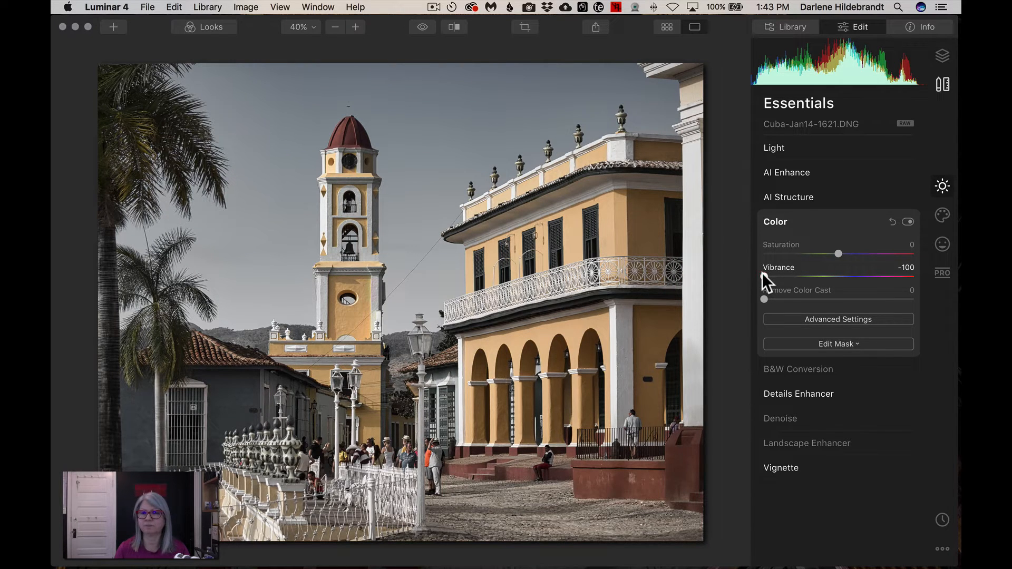
double_click(762, 276)
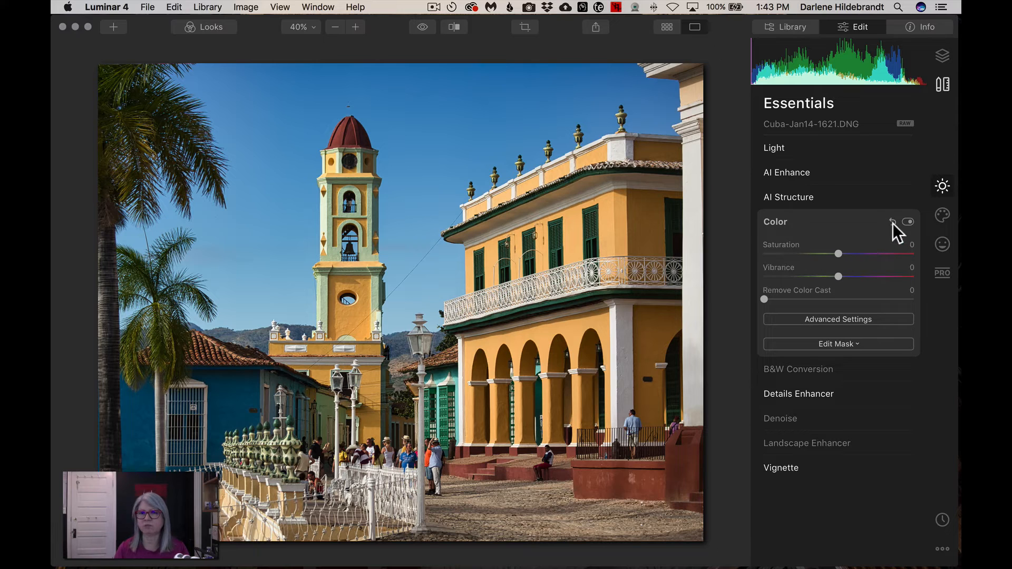
click(777, 221)
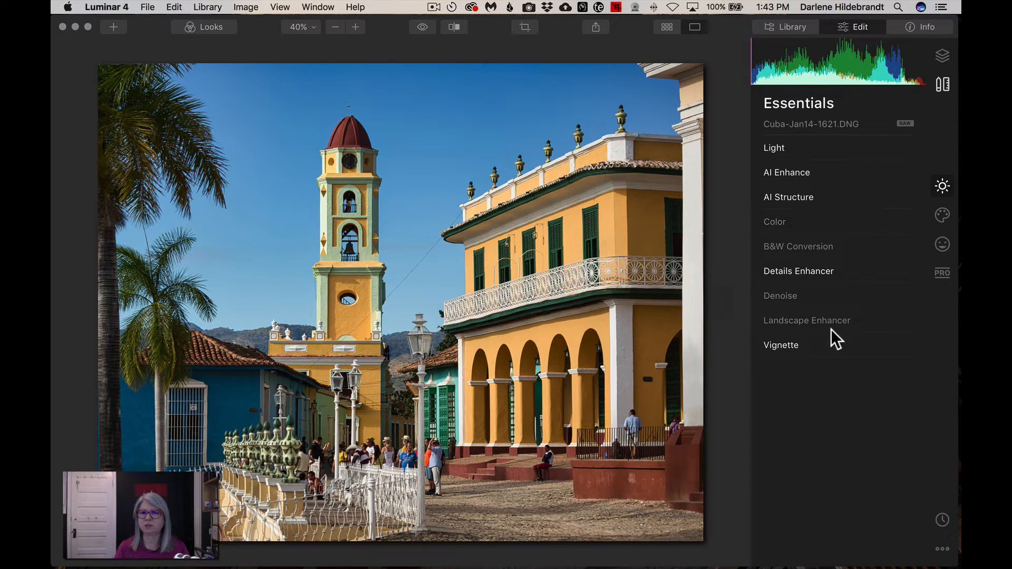
- Convert the photo to black and white with B&W Conversion and display its Luminance controls
click(776, 242)
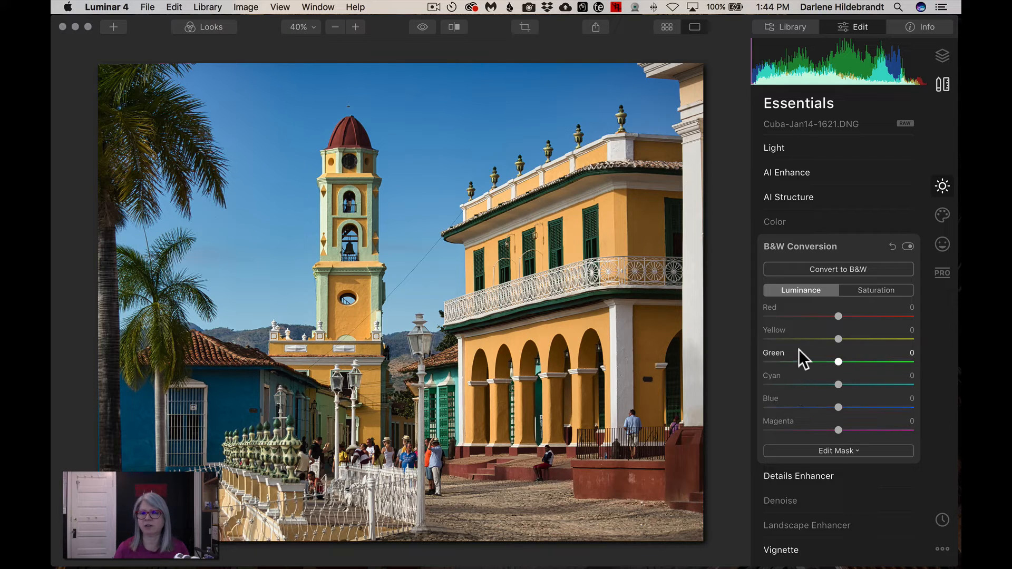
click(869, 290)
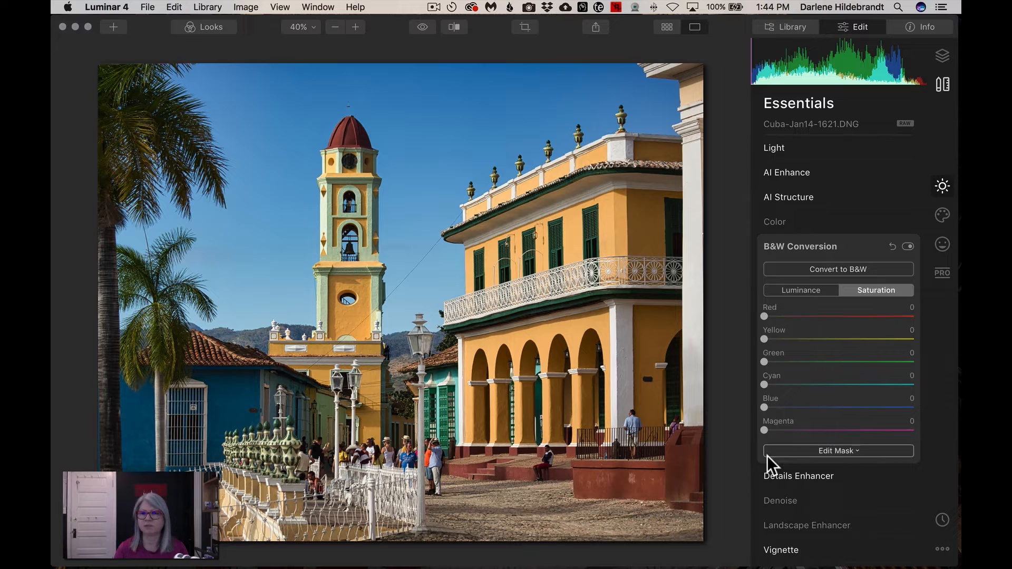
click(842, 269)
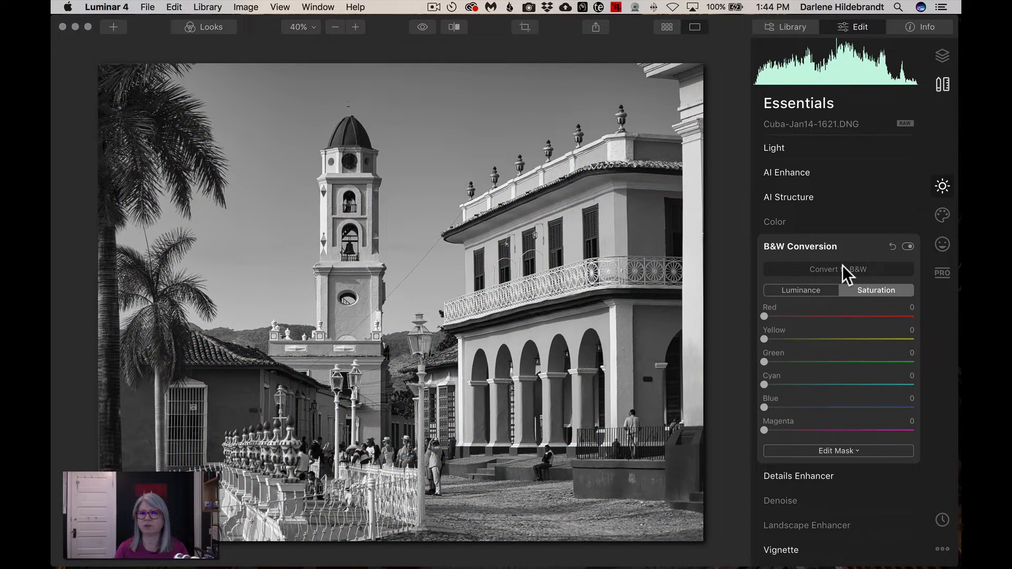
click(793, 290)
click(869, 288)
click(801, 290)
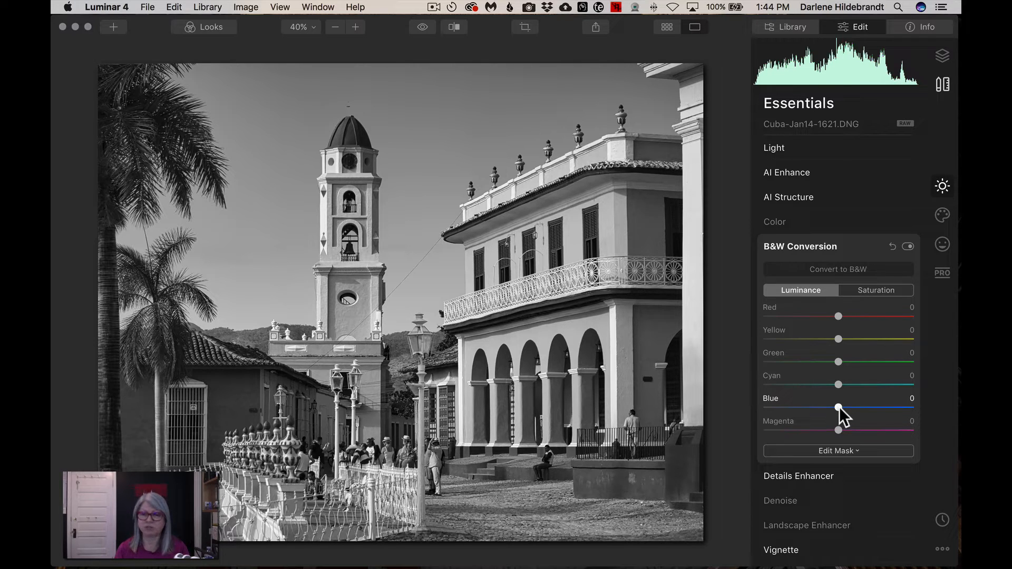
- Try the B&W Conversion luminance with Blue at 100, Yellow at -100 and a raised Red, resetting each to 0
mouse_move(839, 406)
mouse_down()
mouse_move(732, 400)
mouse_move(959, 414)
mouse_up()
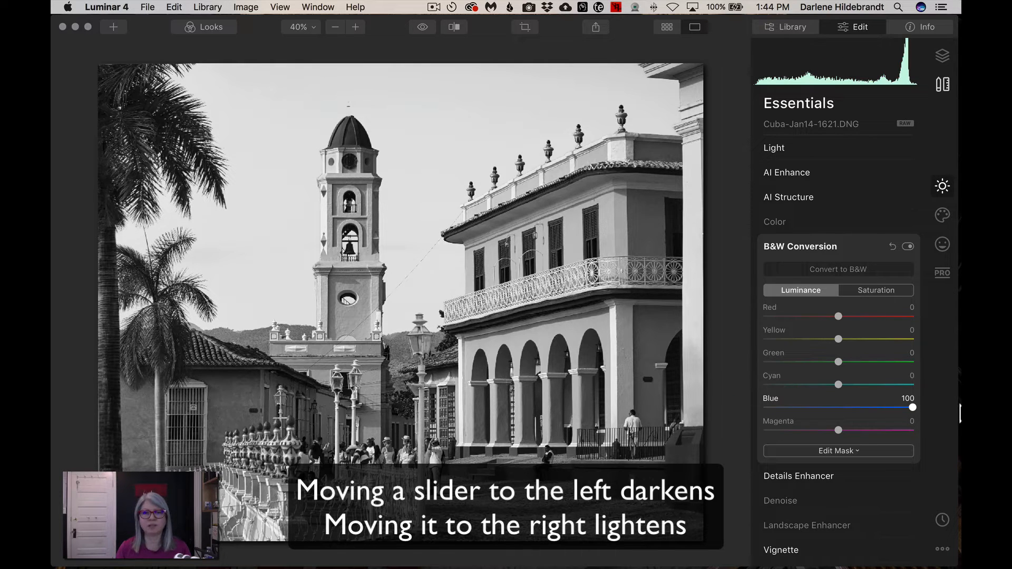
double_click(911, 406)
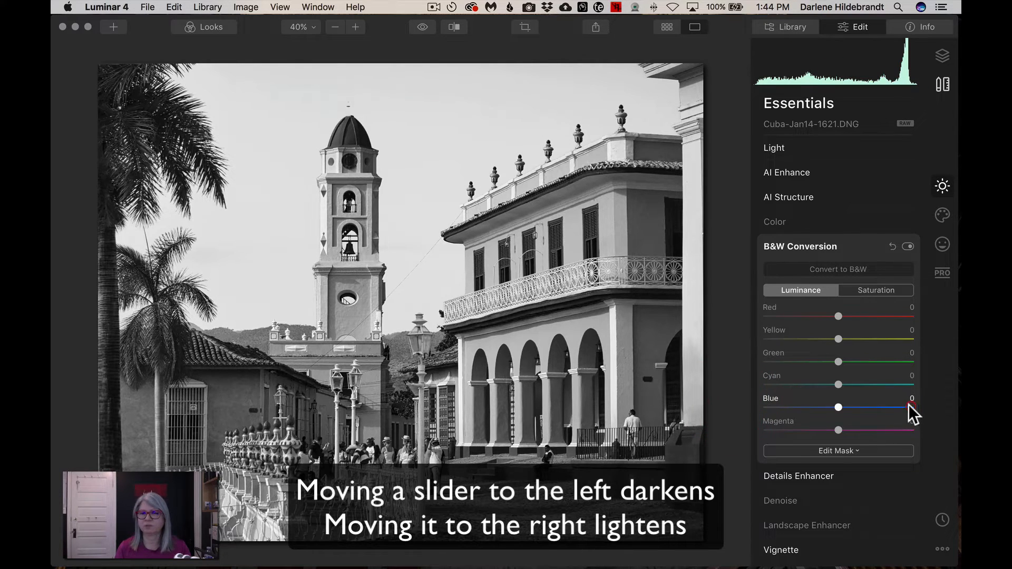
drag(838, 339, 655, 327)
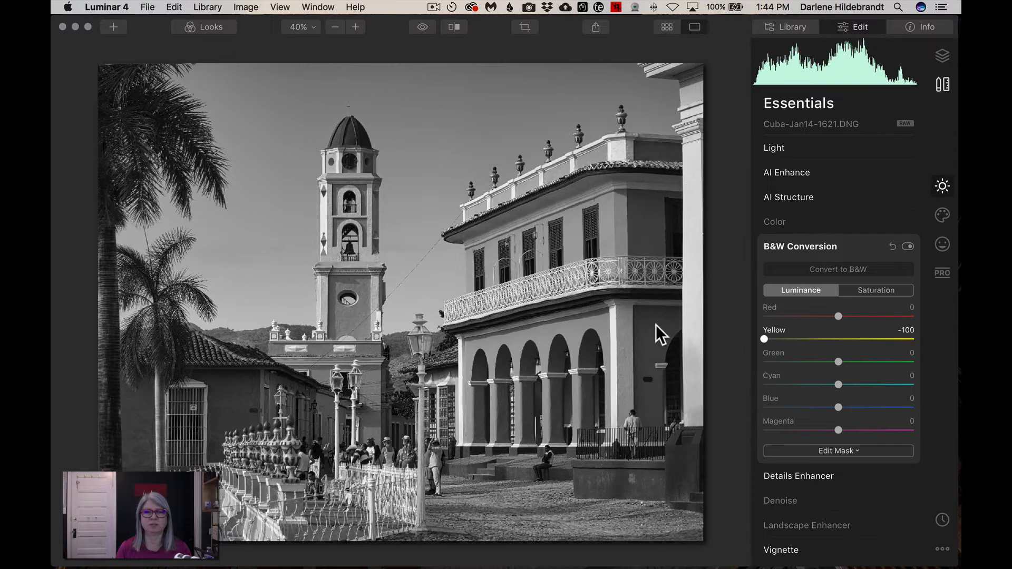
double_click(764, 339)
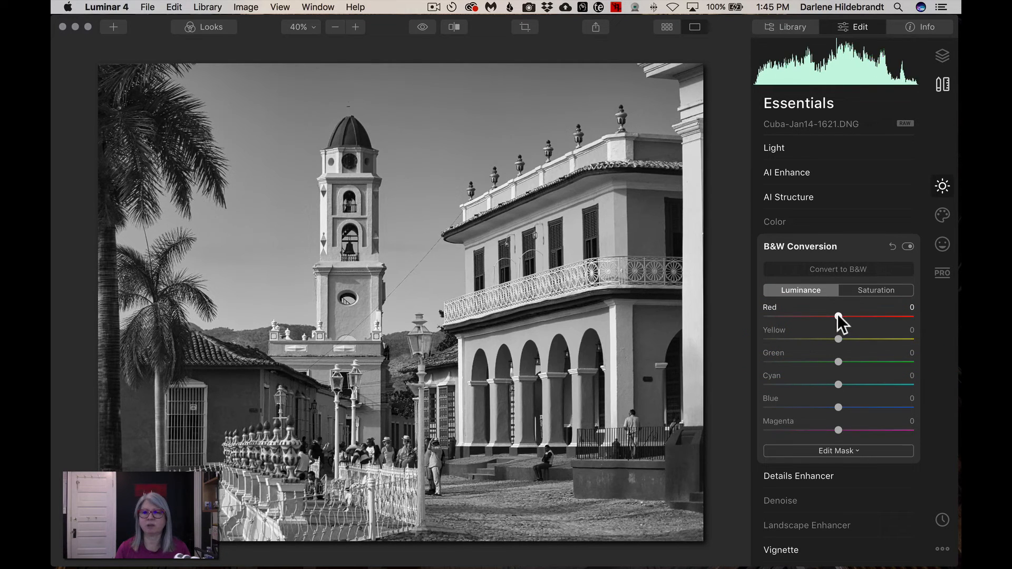
drag(834, 313, 929, 326)
double_click(911, 315)
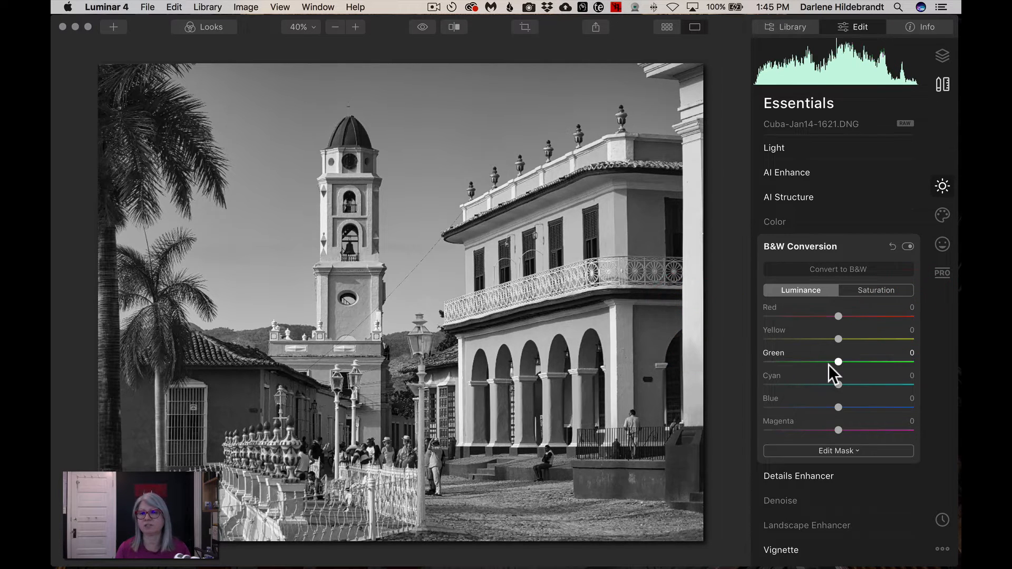
- Try the B&W Conversion luminance with Green at -100 and 100 and Magenta at -15, resetting both to 0
drag(837, 359, 702, 360)
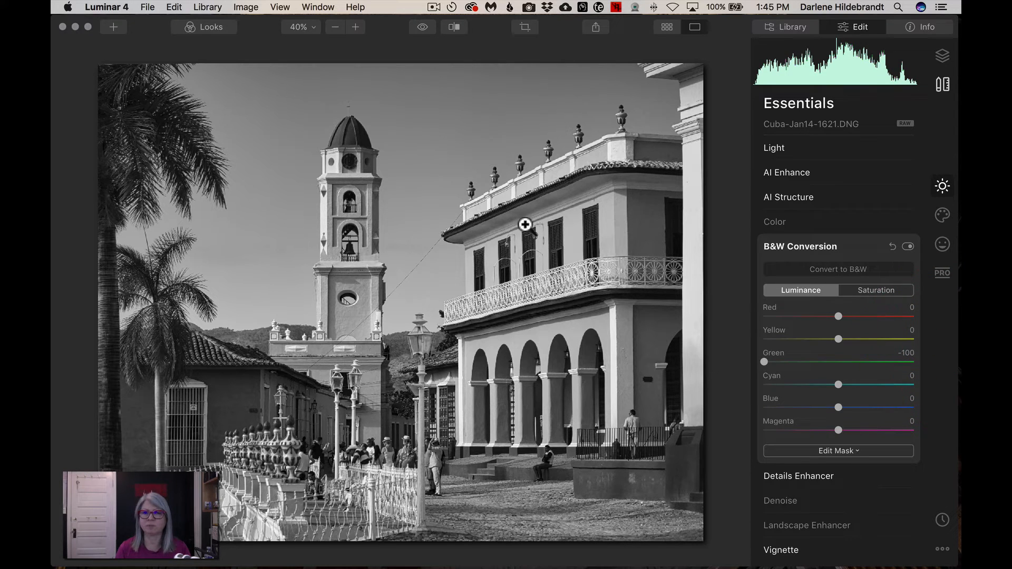
double_click(764, 361)
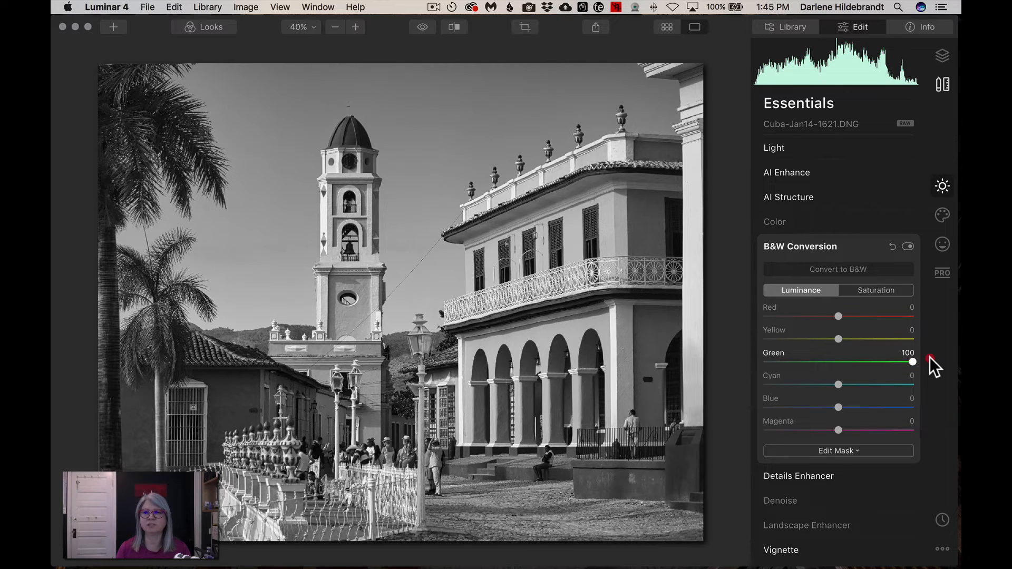
double_click(912, 360)
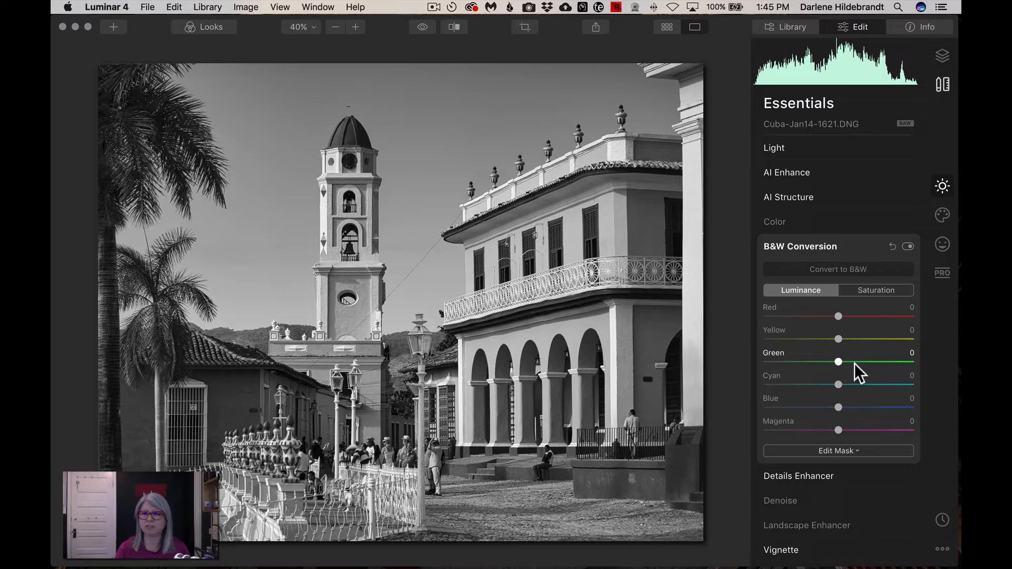
mouse_move(839, 430)
mouse_down()
mouse_move(924, 422)
mouse_move(698, 417)
mouse_move(828, 427)
mouse_up()
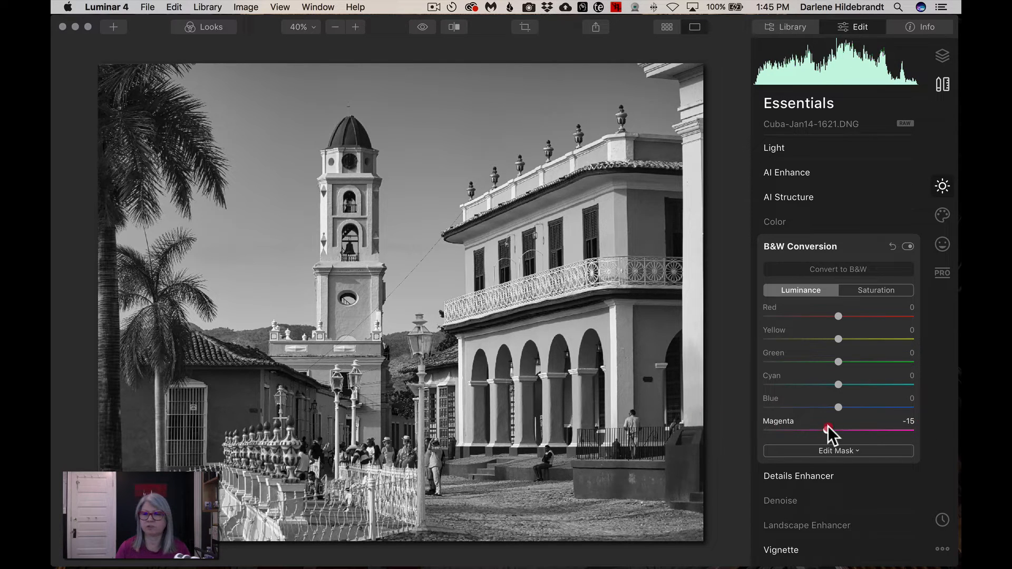
double_click(828, 426)
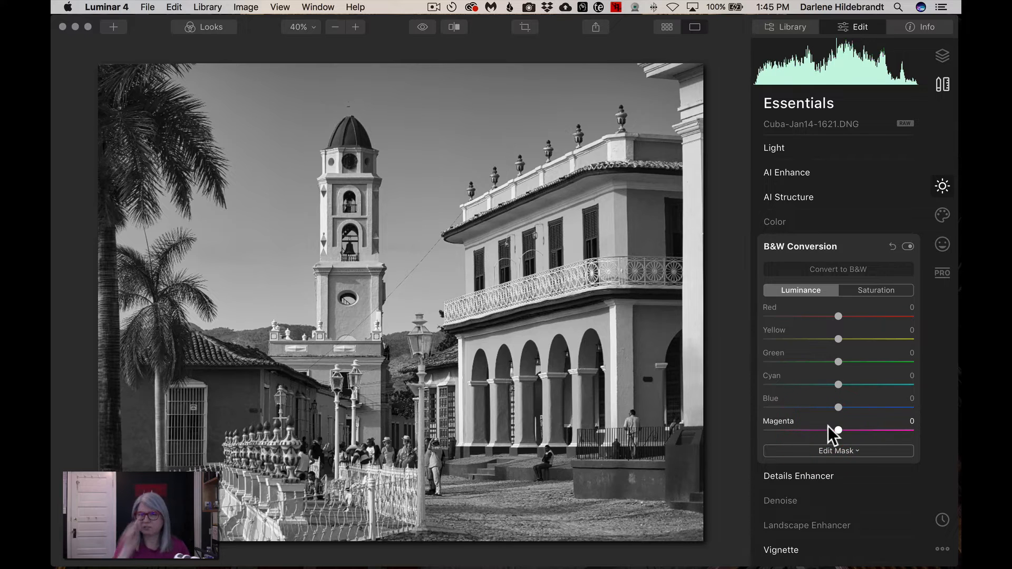
- Try bringing back selective color in B&W Conversion with Red saturation at 108 and Blue at 138, returning each to 0
click(875, 289)
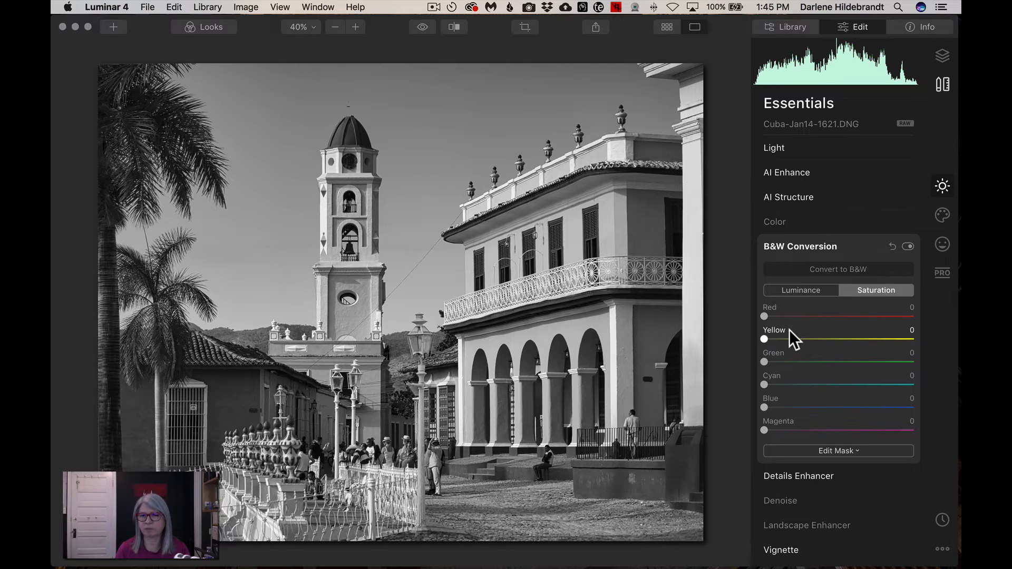
drag(765, 315, 848, 312)
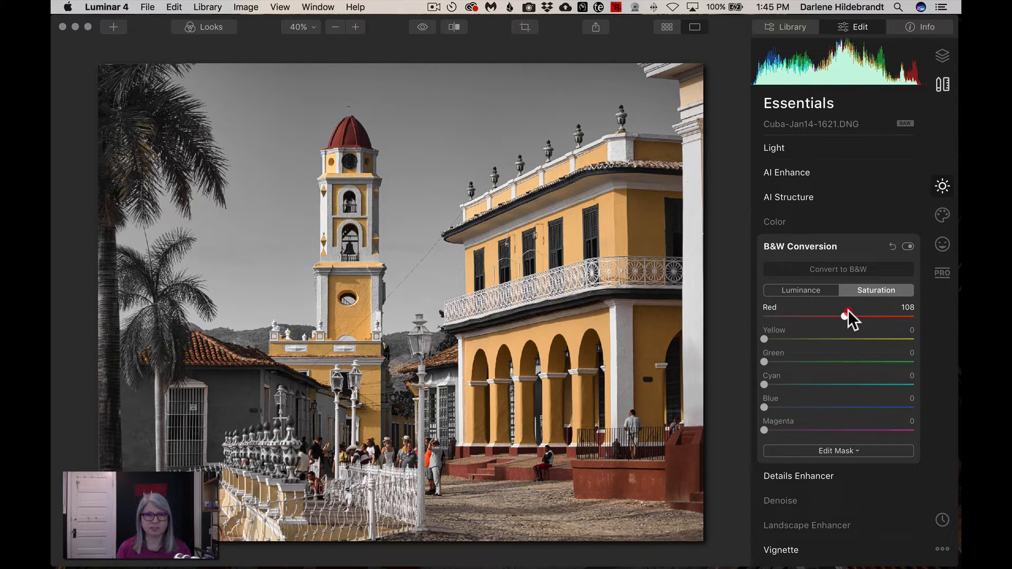
drag(850, 311, 748, 313)
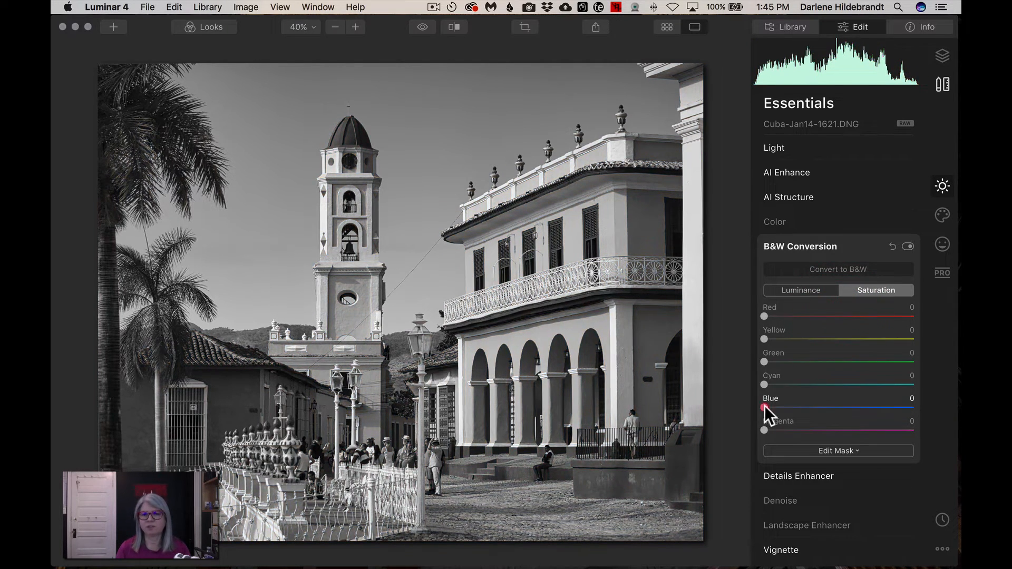
drag(764, 407, 871, 401)
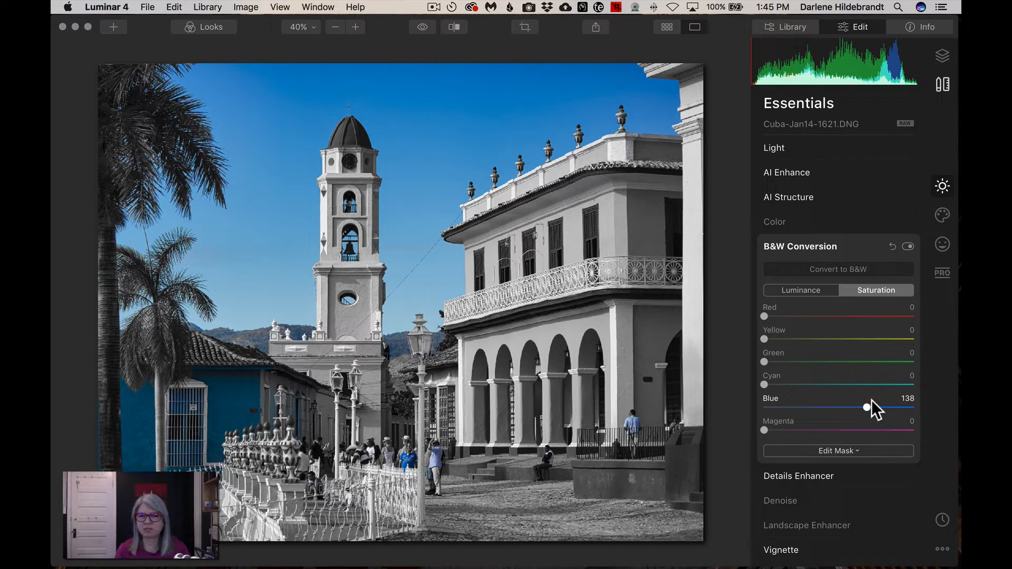
drag(871, 400, 768, 396)
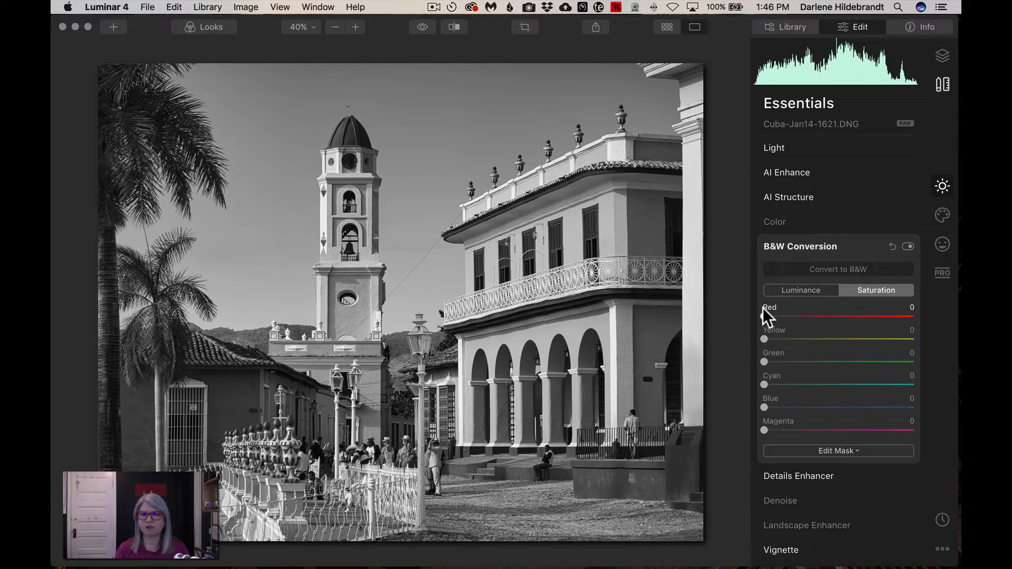
- Try bringing back only the Red saturation at 59 in B&W Conversion, reset it to 0 and compare the Luminance and Saturation controls
drag(763, 315, 809, 315)
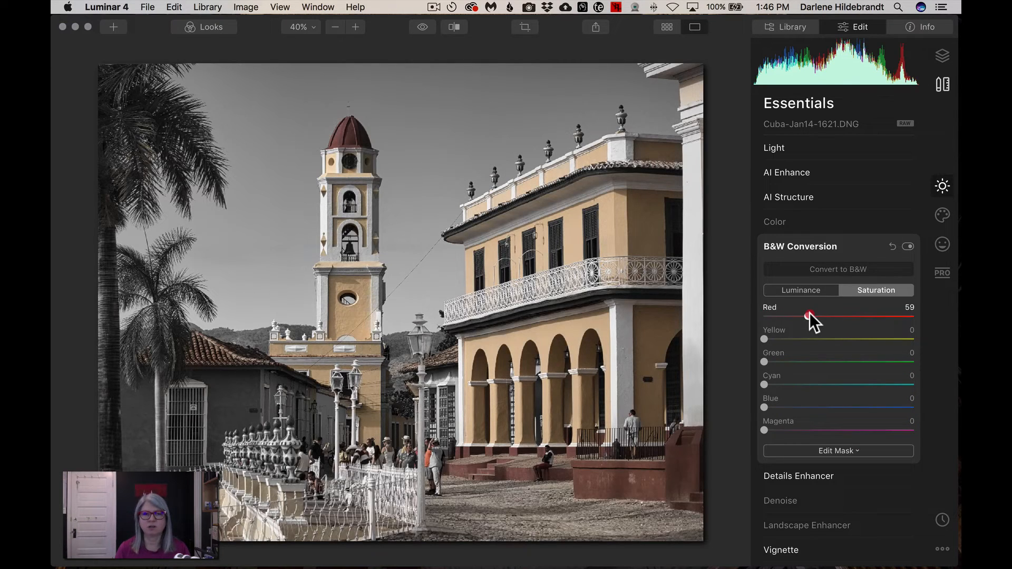
double_click(809, 316)
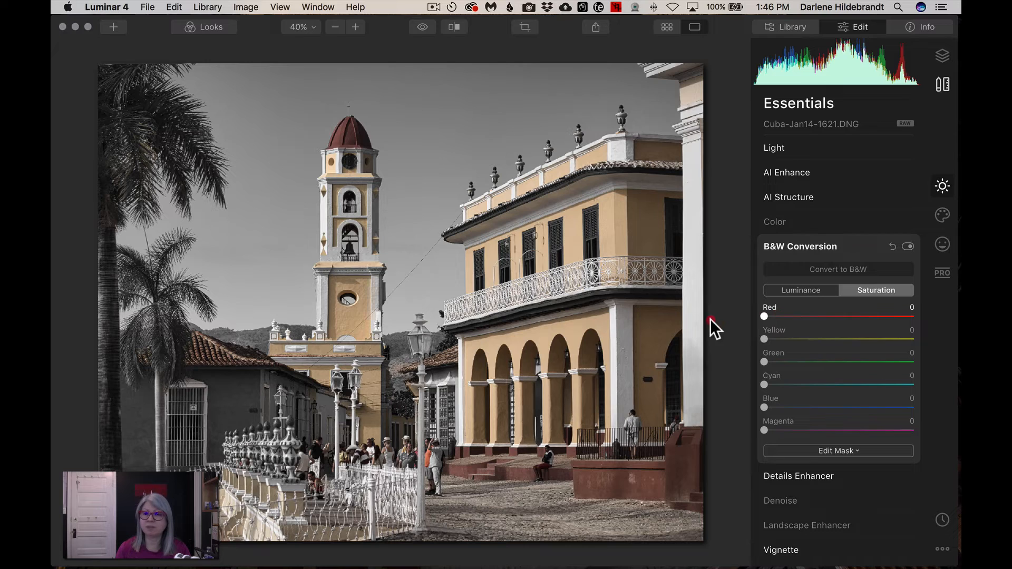
click(791, 290)
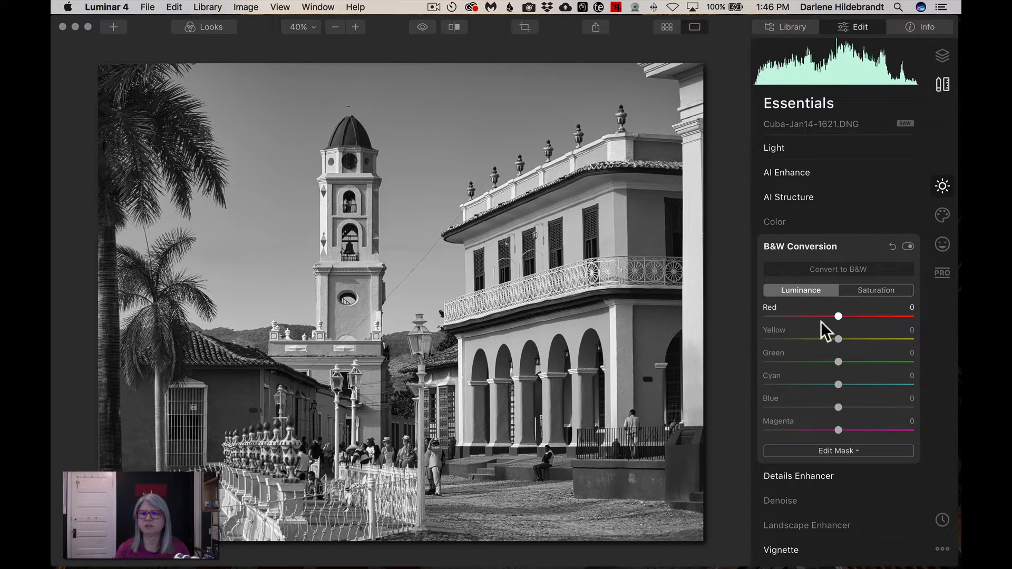
click(861, 288)
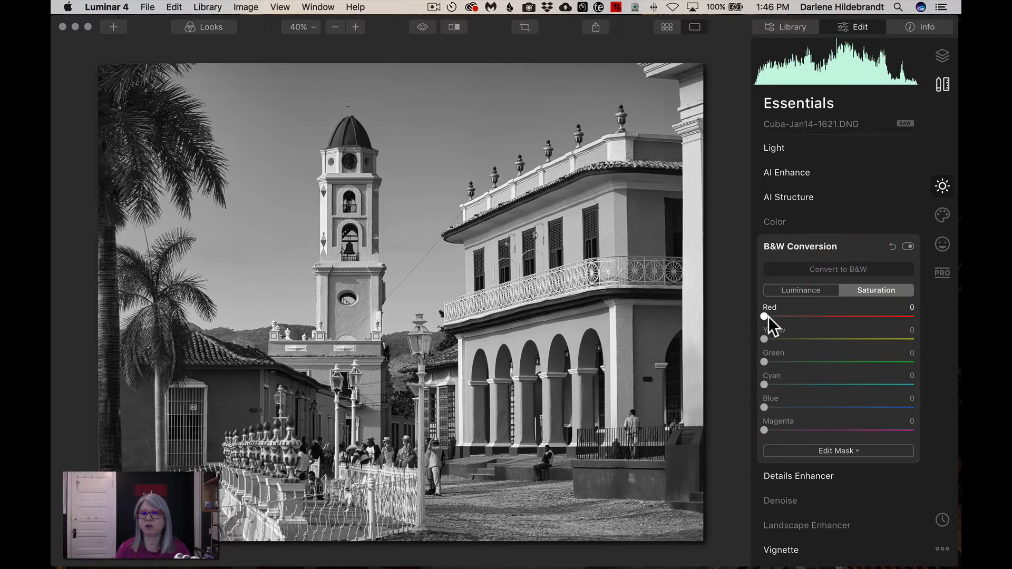
- Try a muted-color look with all six B&W Conversion saturations between 22 and 30, resetting each to 0 and returning to Luminance
drag(765, 315, 787, 431)
click(765, 338)
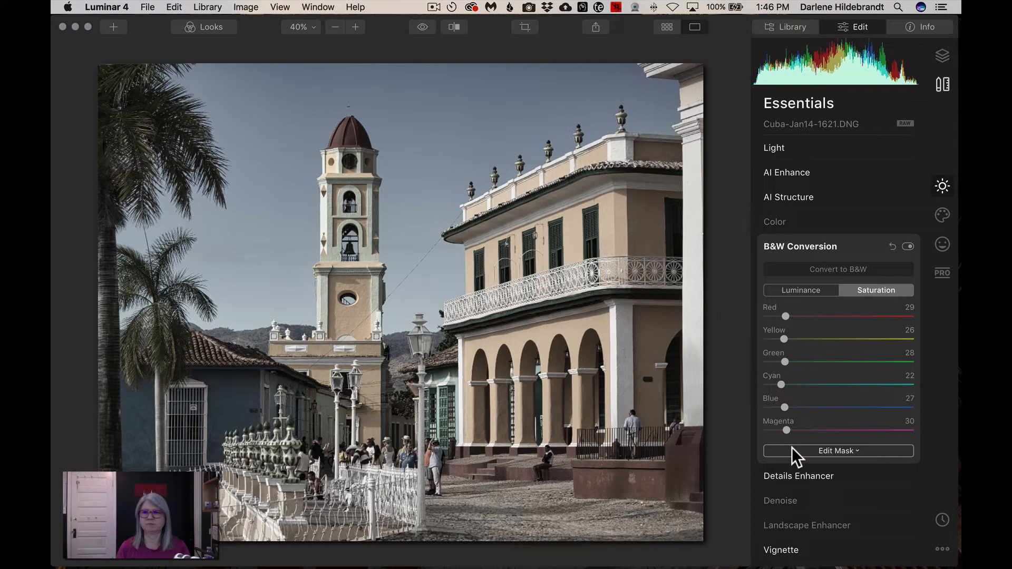
double_click(782, 405)
double_click(781, 384)
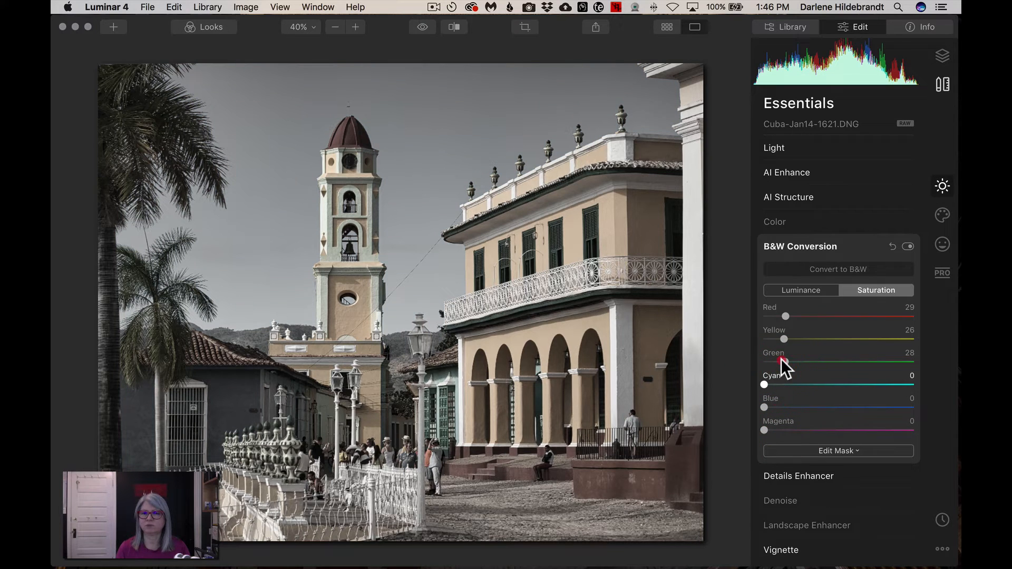
double_click(782, 361)
double_click(784, 339)
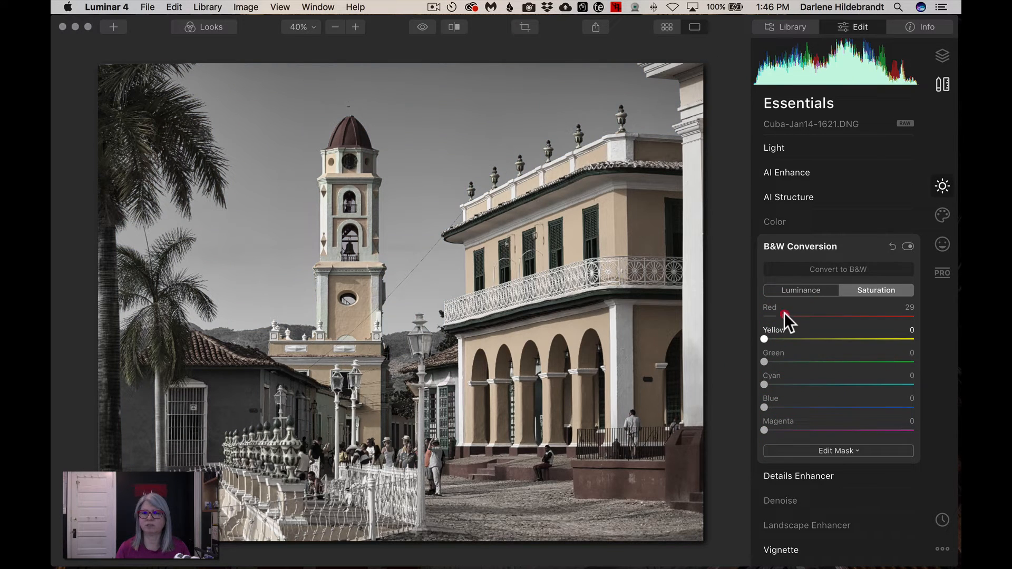
double_click(783, 313)
click(796, 289)
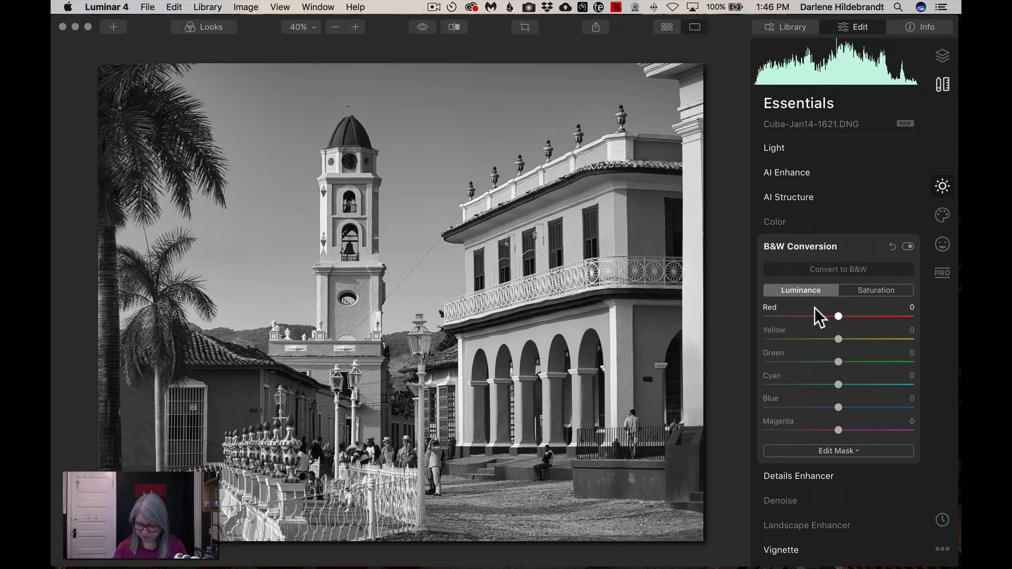
- After checking the original colors, try B&W luminance with Blue at -100, Cyan at -50, Red at 18, Yellow at 19 and Green at 60
key(backslash)
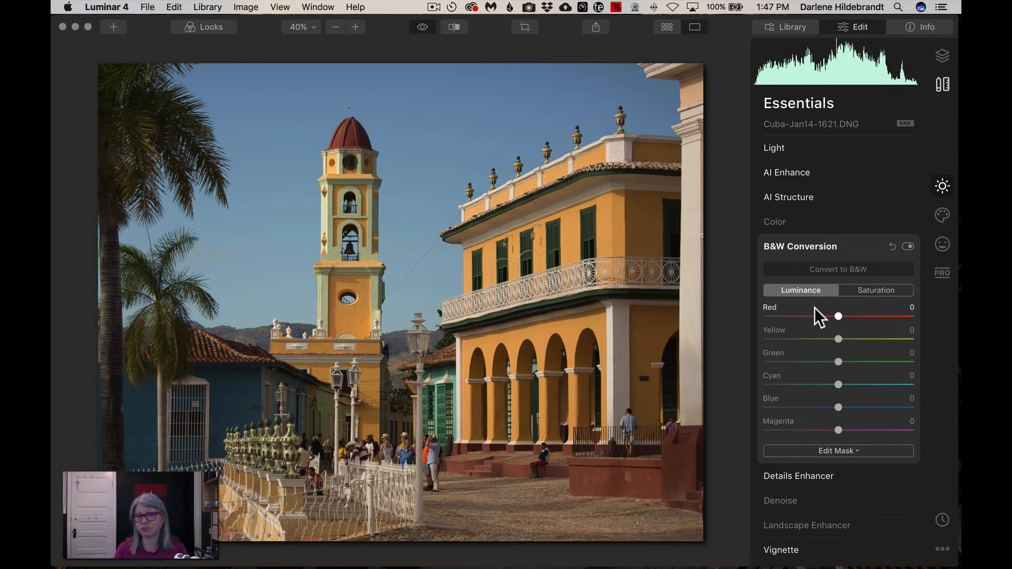
key(backslash)
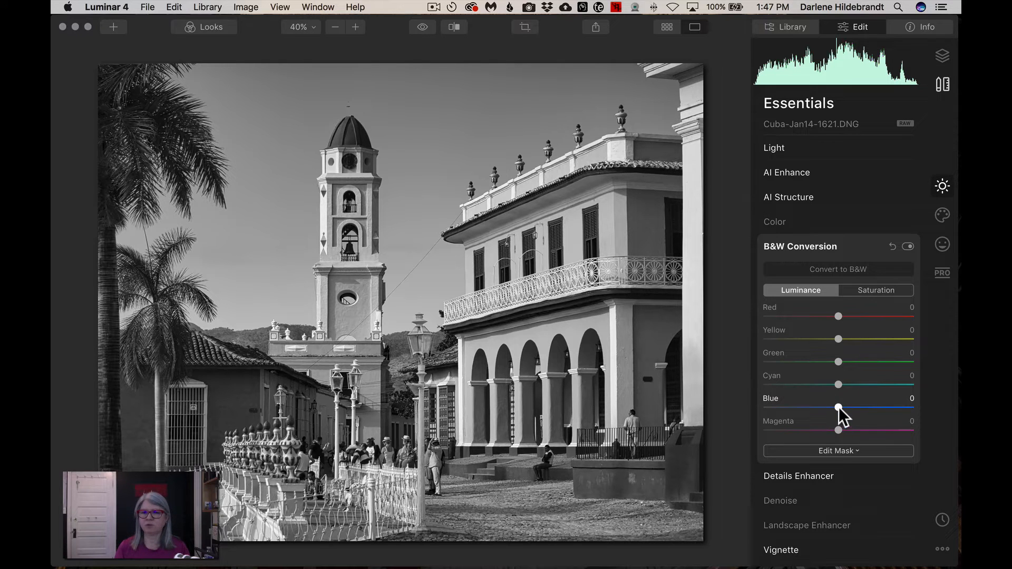
drag(839, 407, 956, 380)
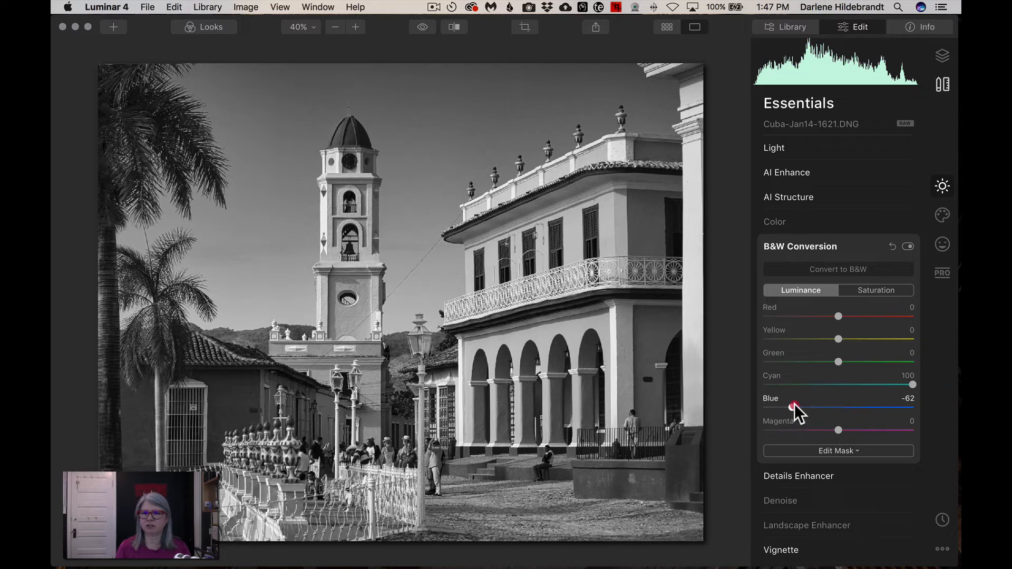
drag(794, 405, 735, 406)
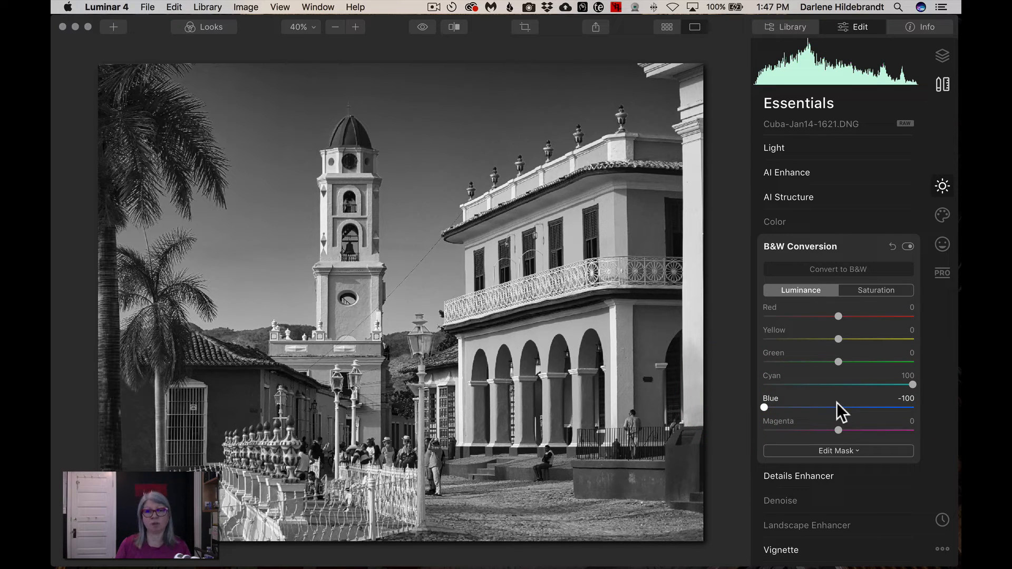
drag(911, 386, 792, 377)
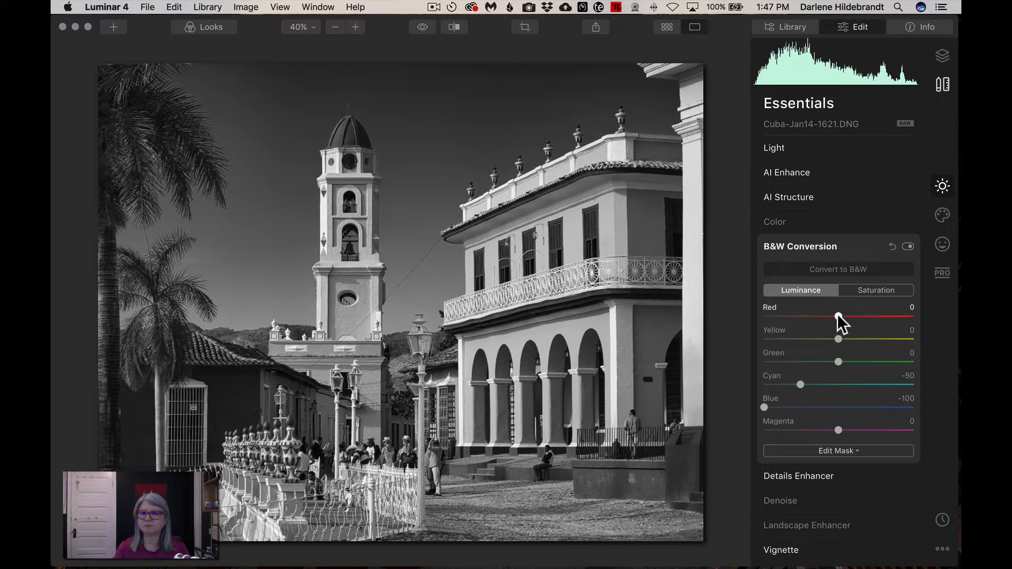
mouse_move(838, 315)
mouse_down()
mouse_move(852, 315)
mouse_move(852, 338)
mouse_up()
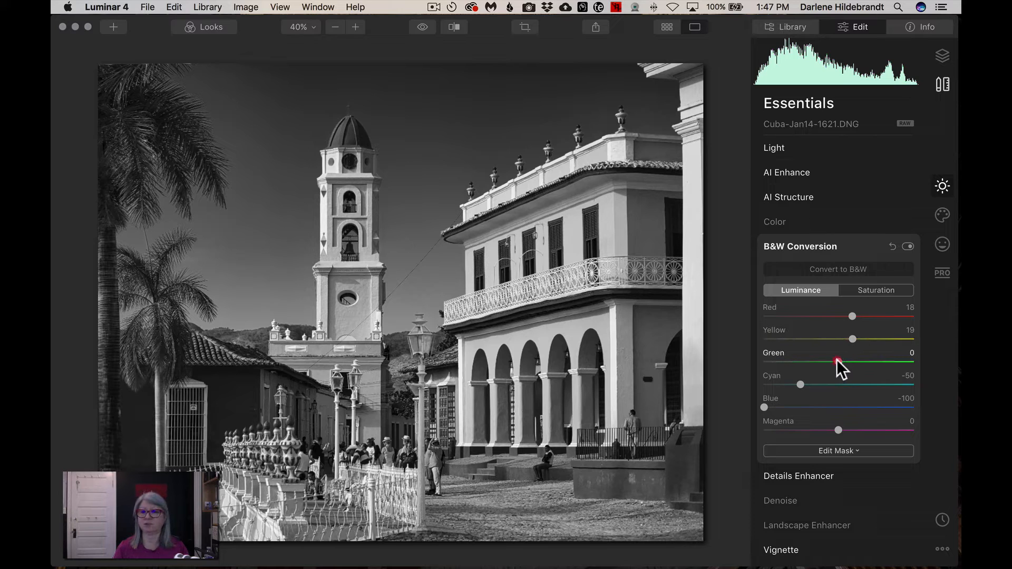
drag(838, 361, 883, 362)
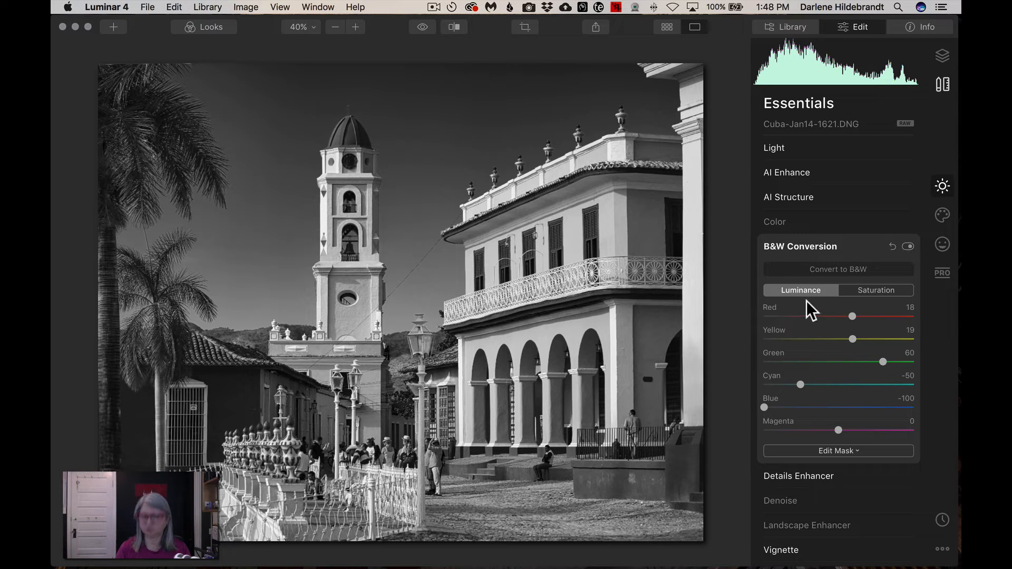
- Compare the adjusted black-and-white version with the original photo and view the sharing options, dismissing them without exporting
key(backslash)
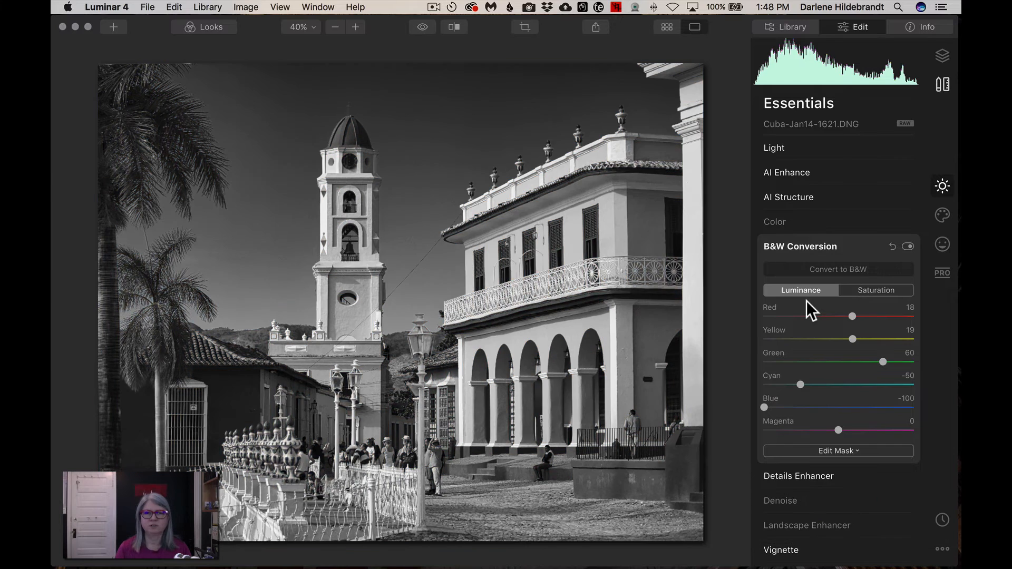
key(backslash)
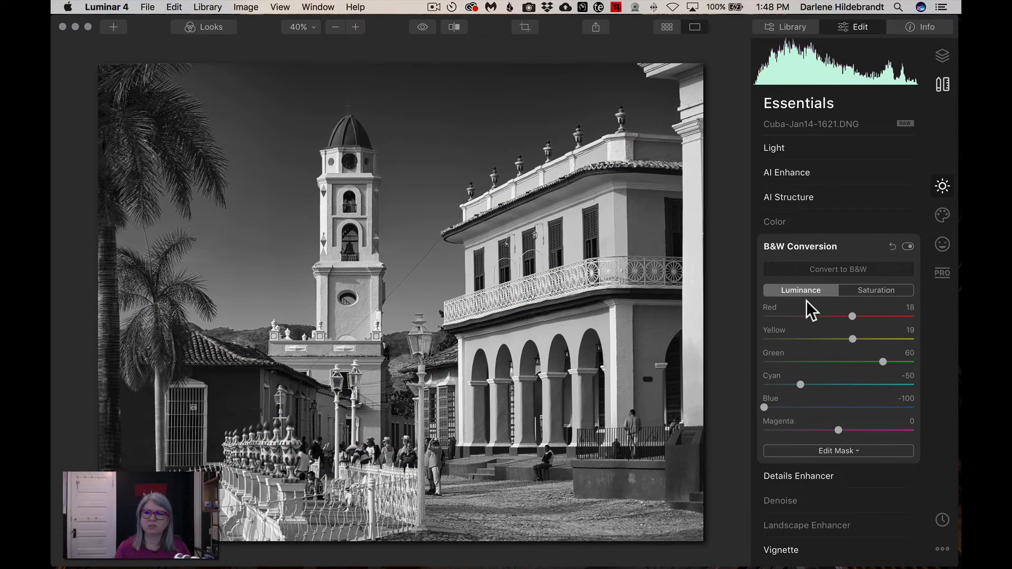
click(596, 25)
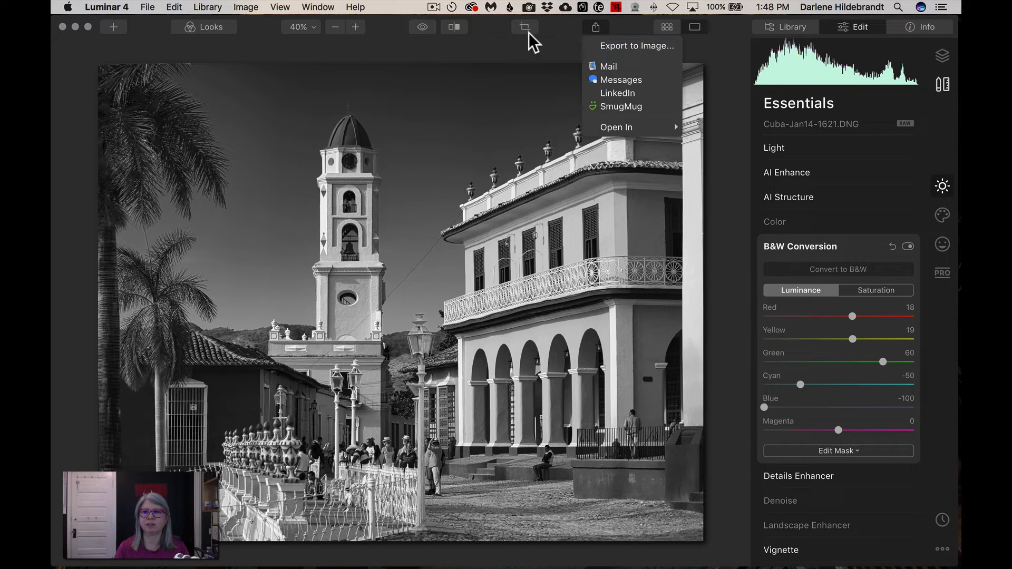
click(511, 47)
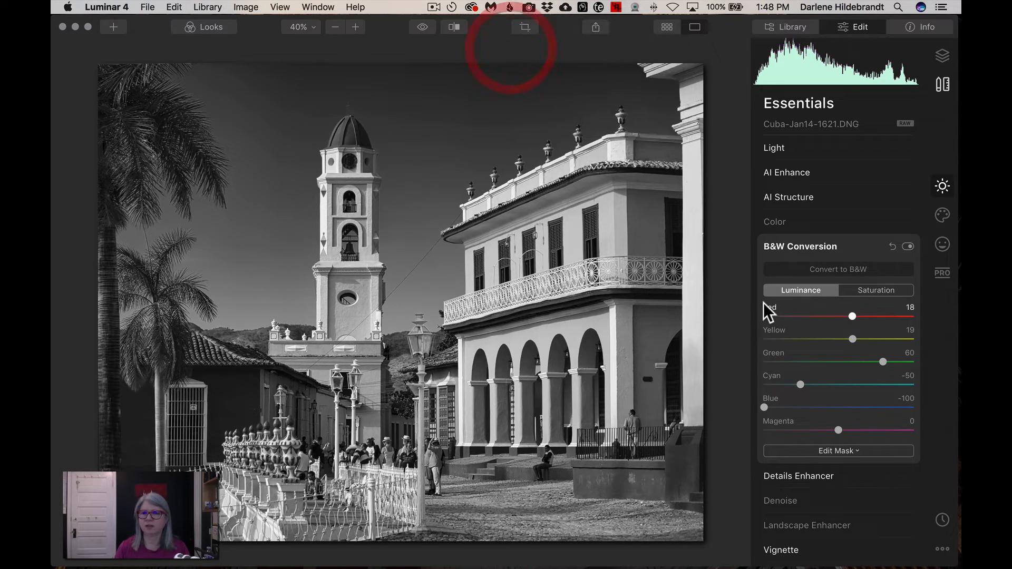
- Rework the B&W luminance for a lighter sky with Blue at 24, Cyan at 28, Green at -31, Red at -32 and Yellow at -54
double_click(763, 407)
double_click(796, 383)
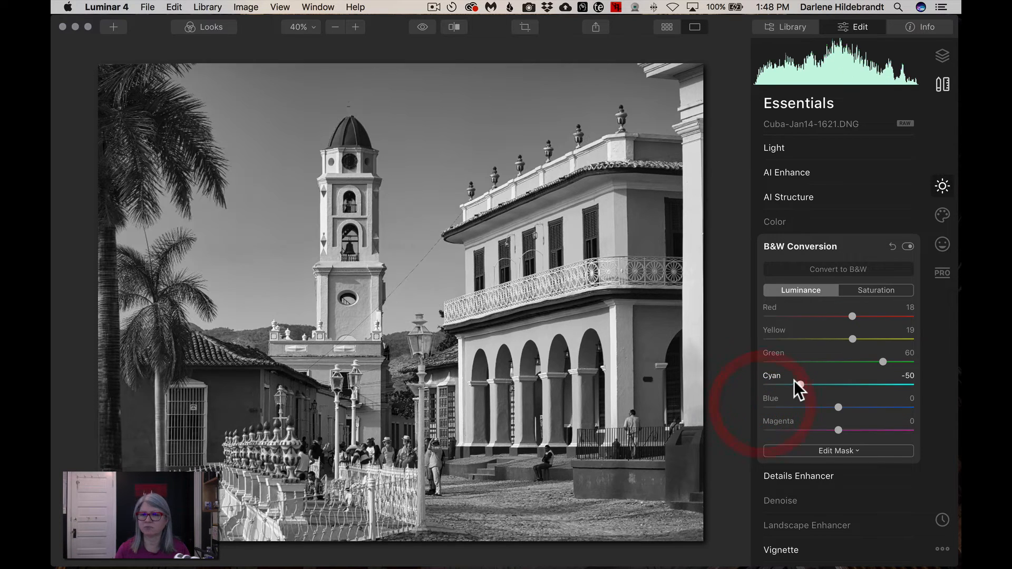
drag(839, 407, 860, 384)
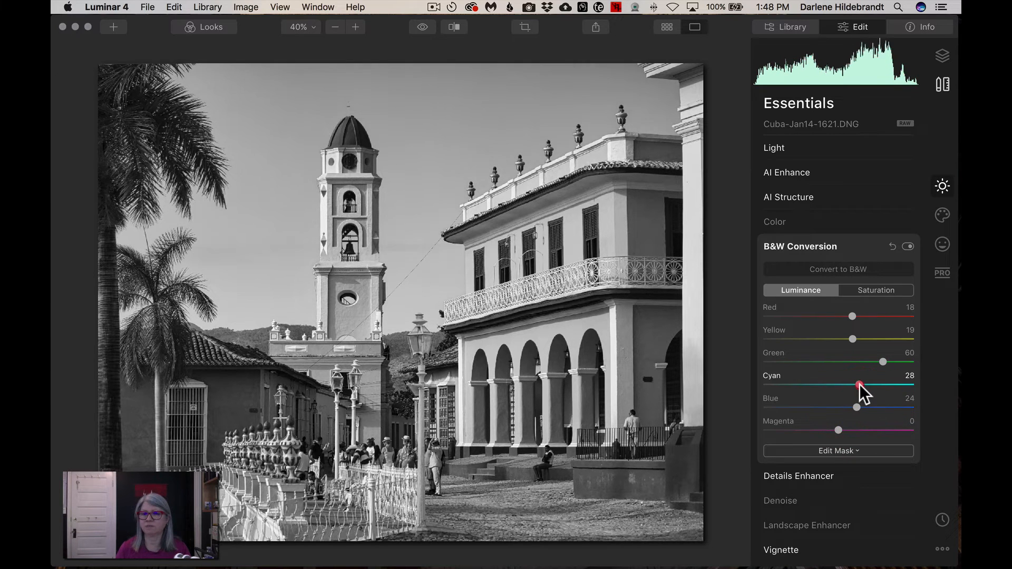
click(812, 362)
click(813, 338)
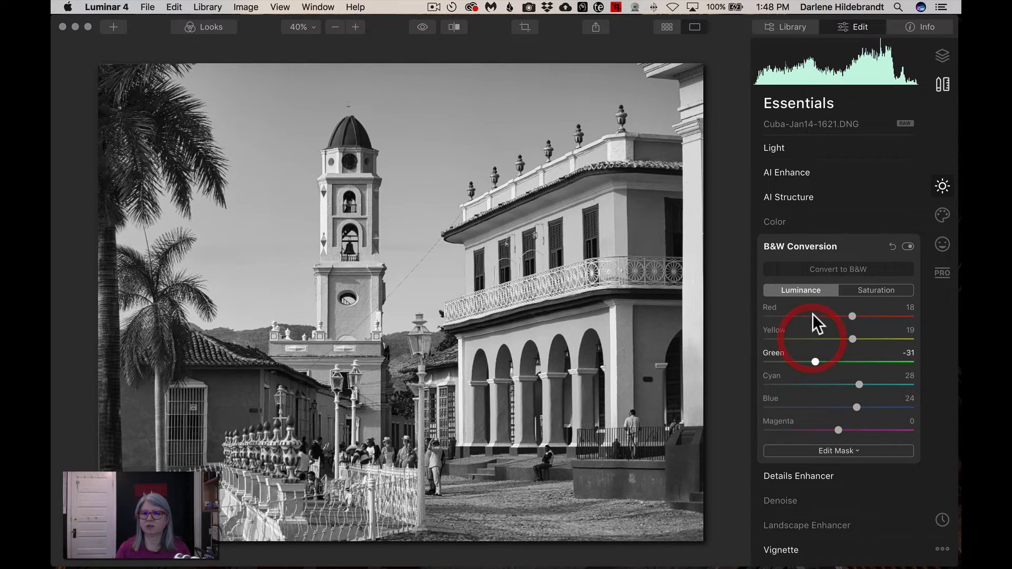
click(812, 316)
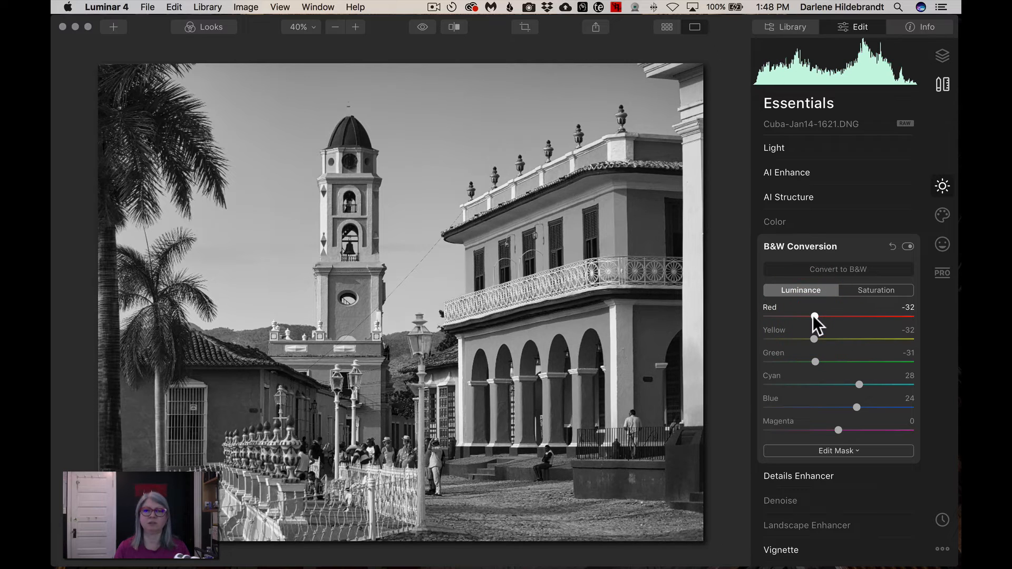
drag(814, 339, 798, 339)
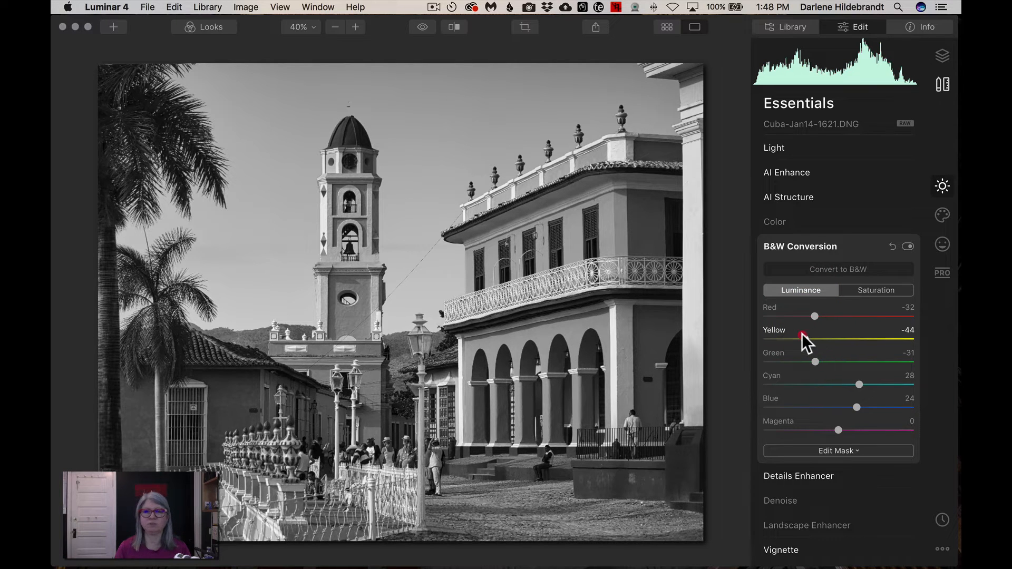
- Brighten the buildings and darken the sky with B&W luminance Red at 34, Yellow at 16, Cyan at -43 and Blue at -44
click(794, 315)
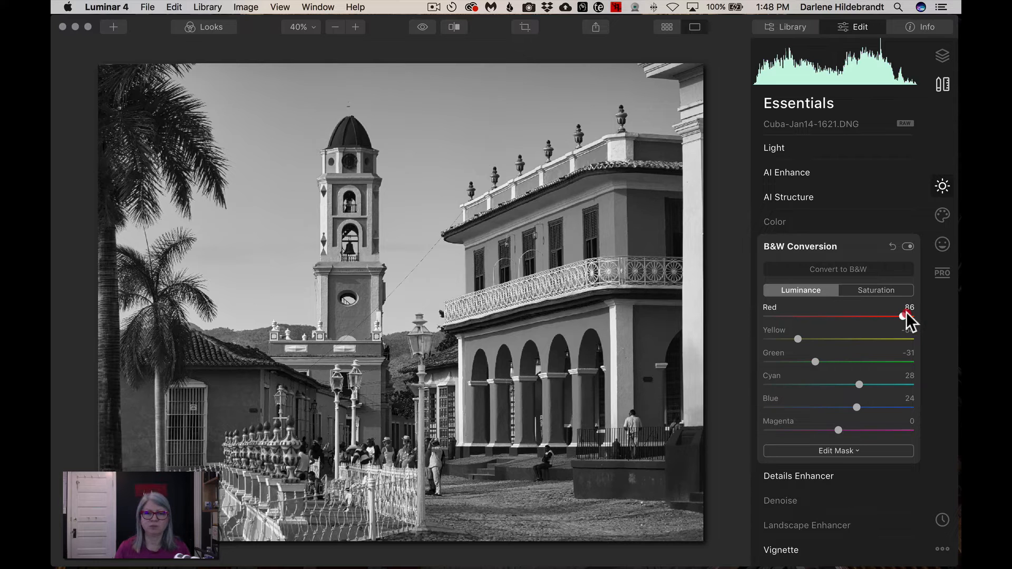
drag(907, 312, 865, 312)
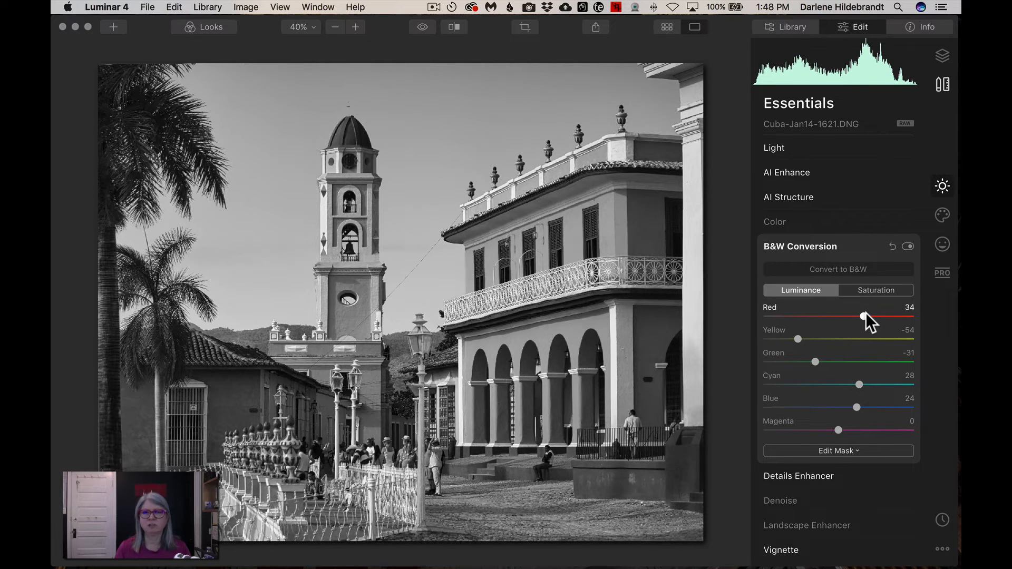
click(850, 339)
click(795, 385)
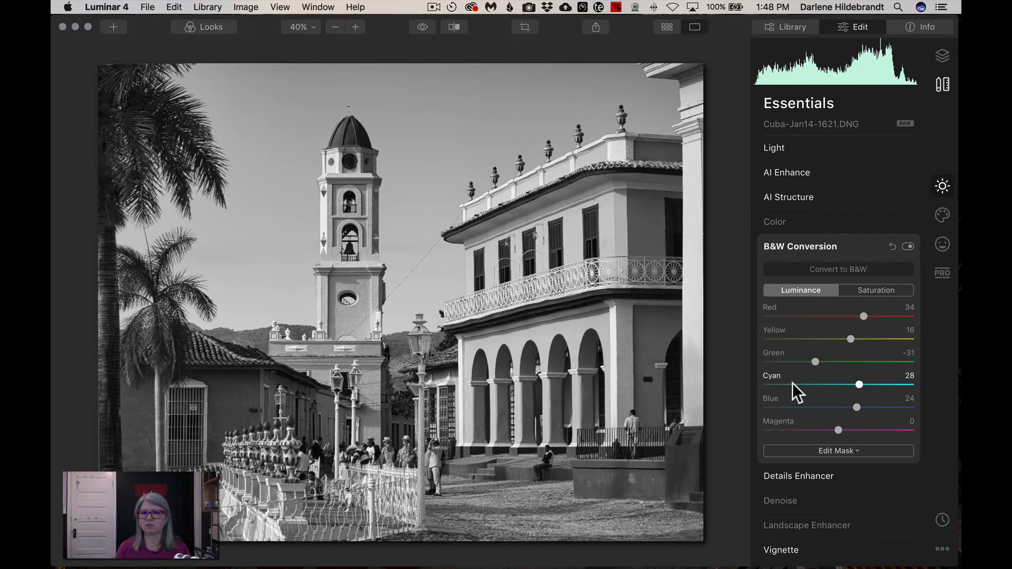
click(788, 407)
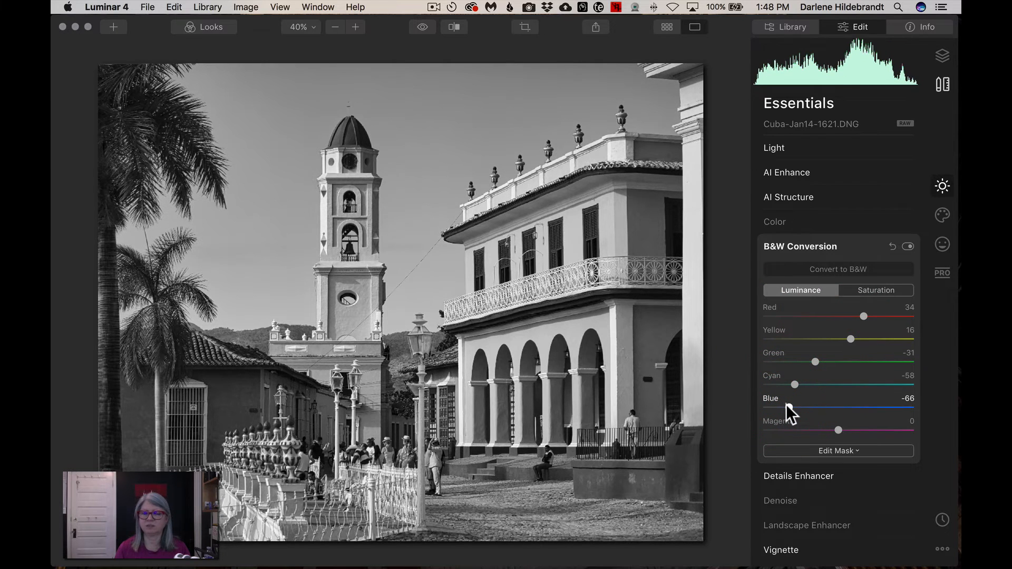
drag(789, 406, 805, 384)
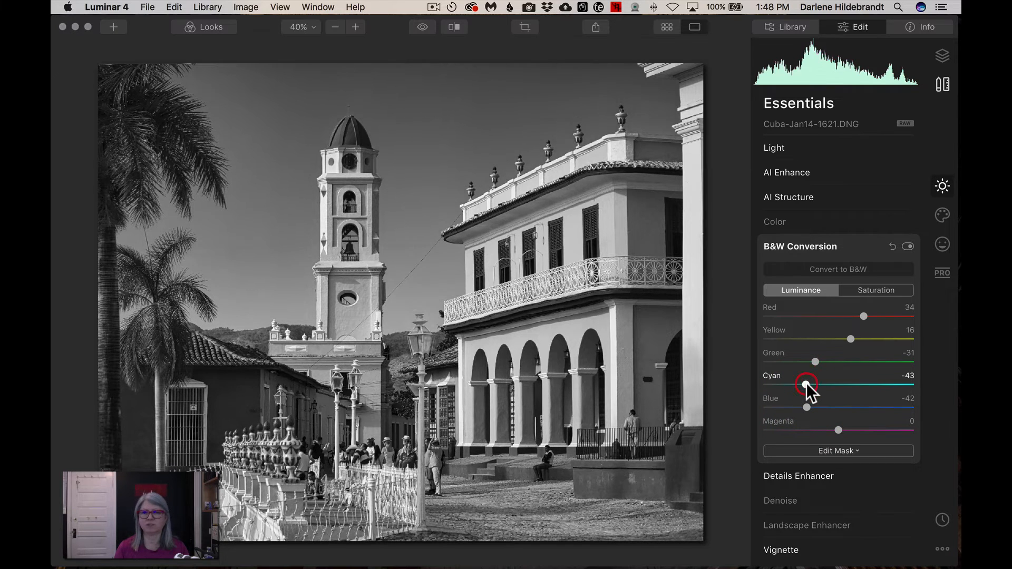
click(806, 407)
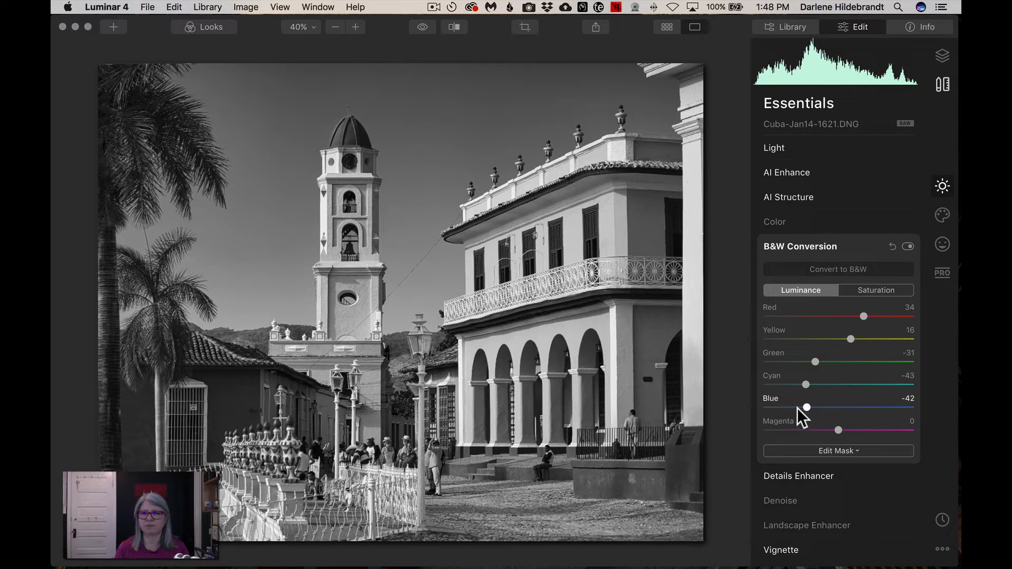
drag(806, 407, 805, 408)
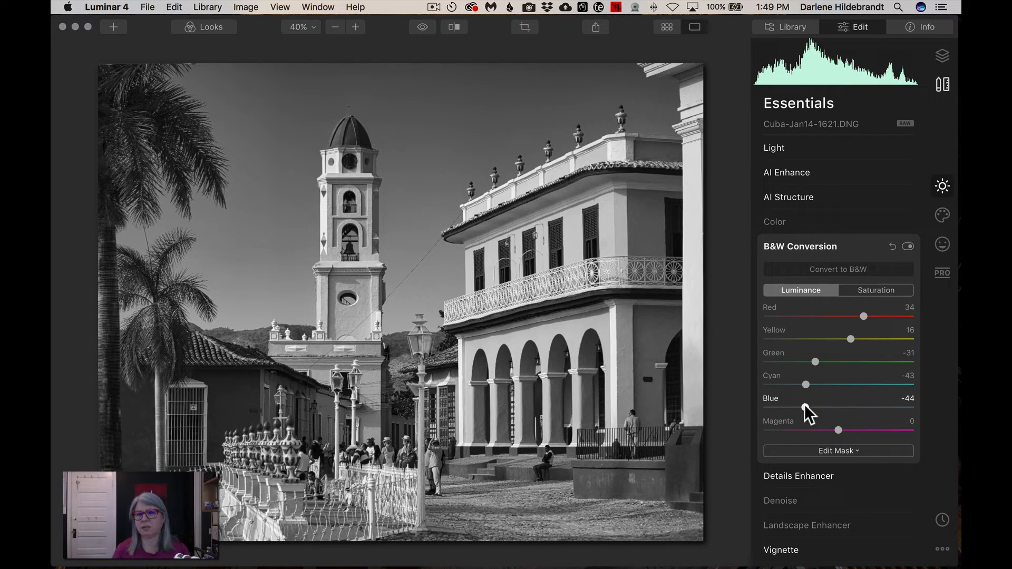
- Check the whites in the Light adjustments, then set Exposure to 0.50 and Shadows to 7
click(774, 146)
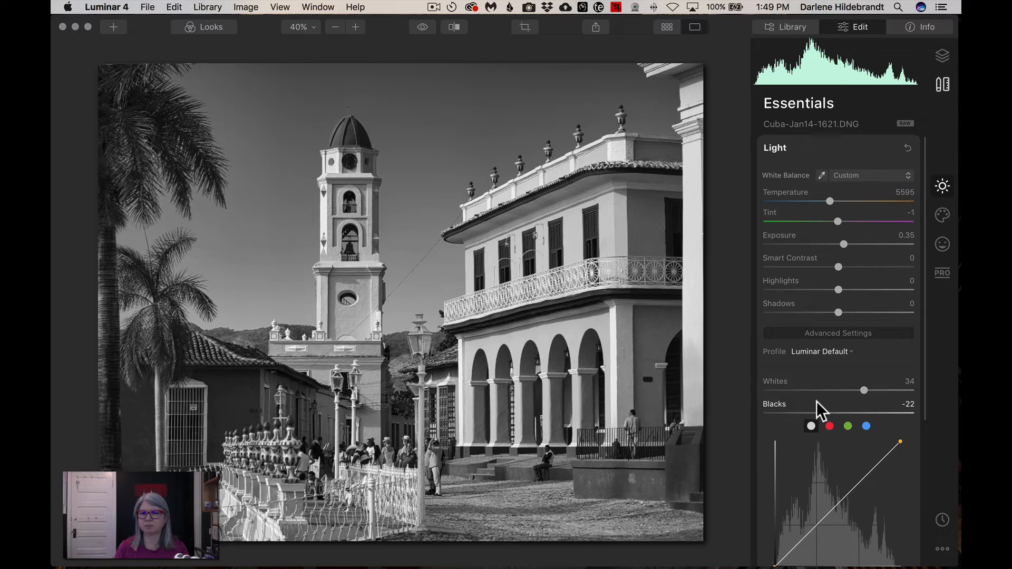
alt+click(862, 391)
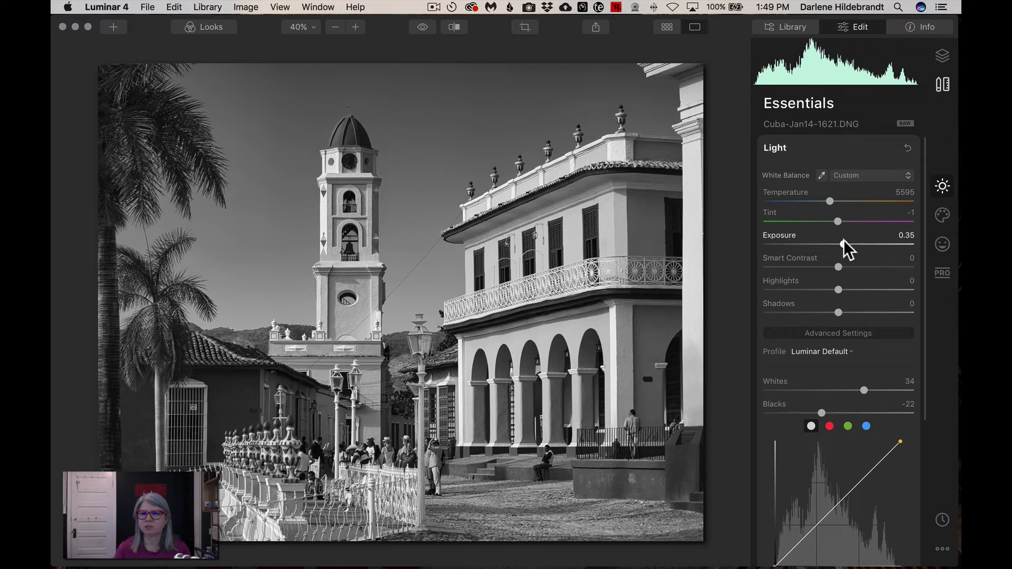
drag(844, 240, 846, 240)
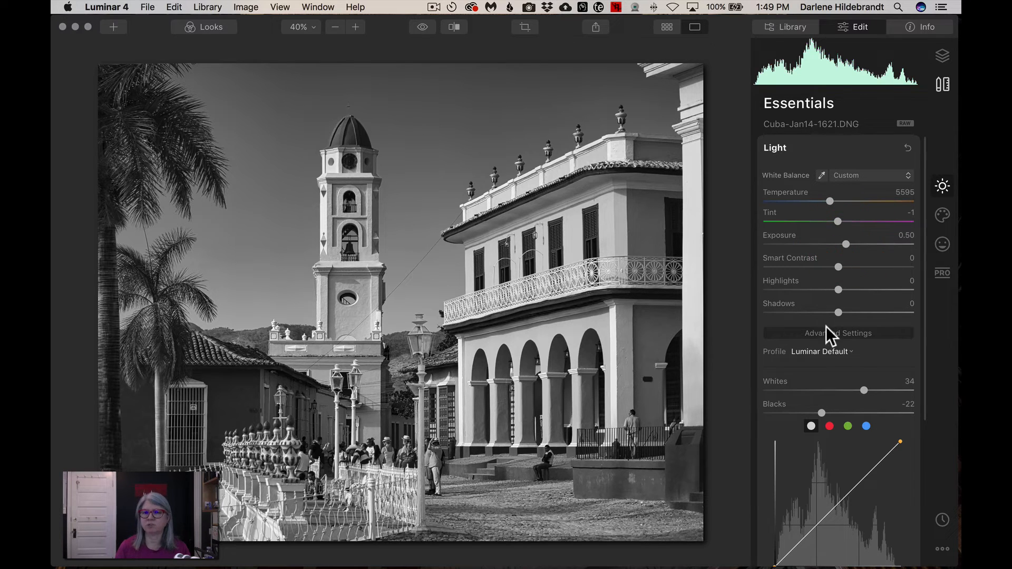
drag(837, 310, 843, 309)
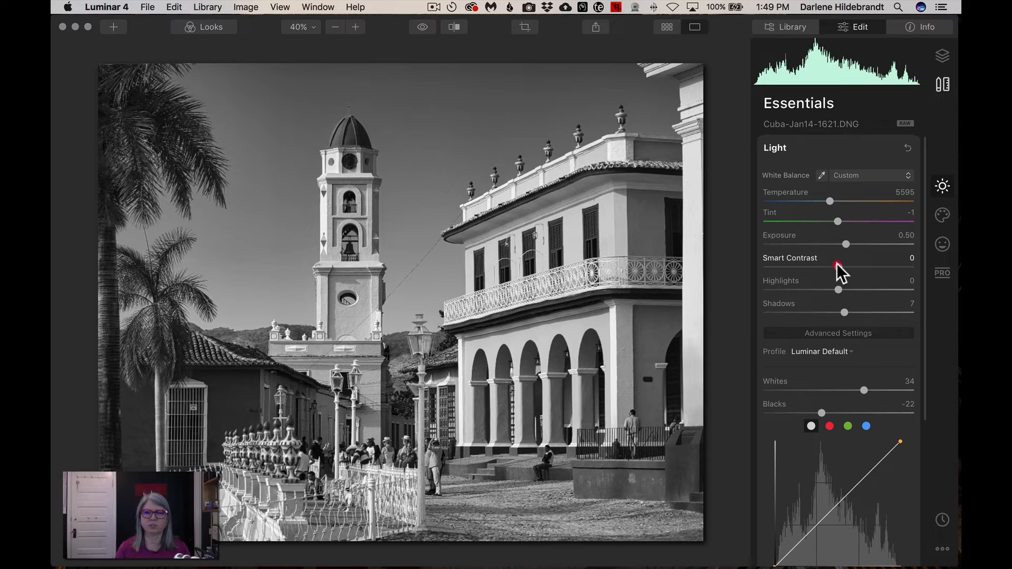
- Try strong Smart Contrast values in the Light adjustments and settle on 21
drag(839, 267, 885, 266)
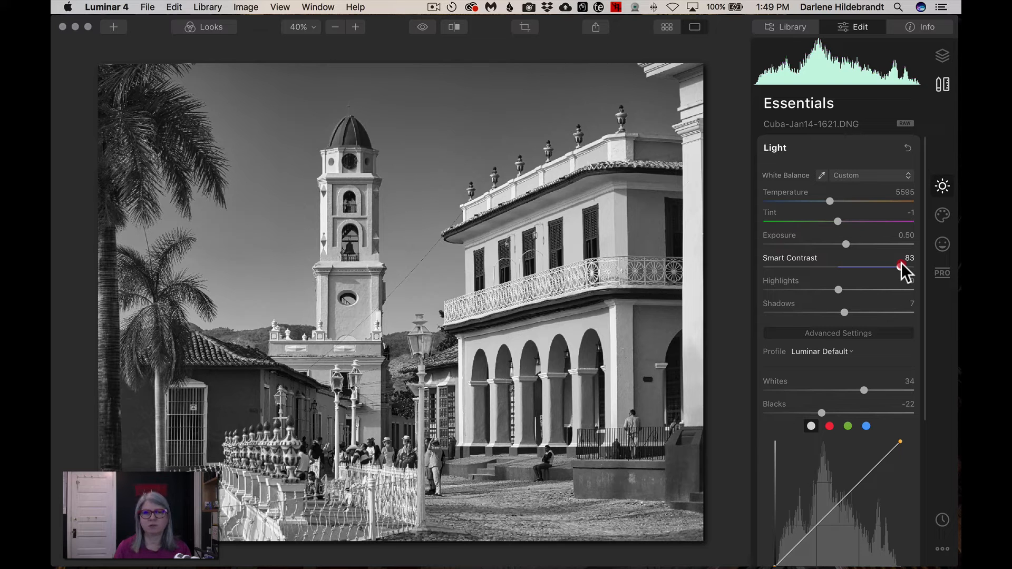
mouse_move(900, 267)
mouse_down()
mouse_move(763, 265)
mouse_move(911, 267)
mouse_move(894, 266)
mouse_up()
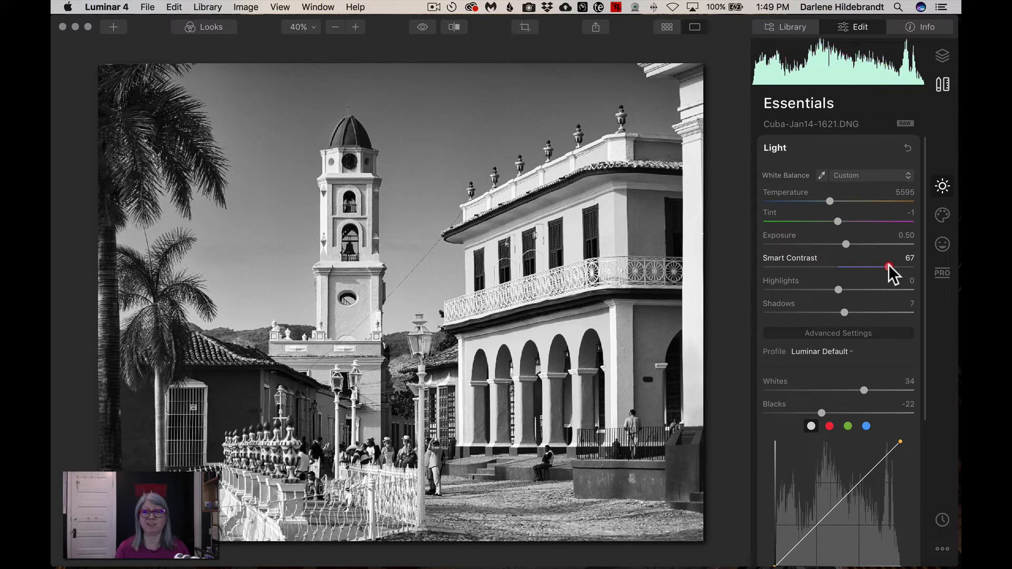
drag(888, 265, 854, 265)
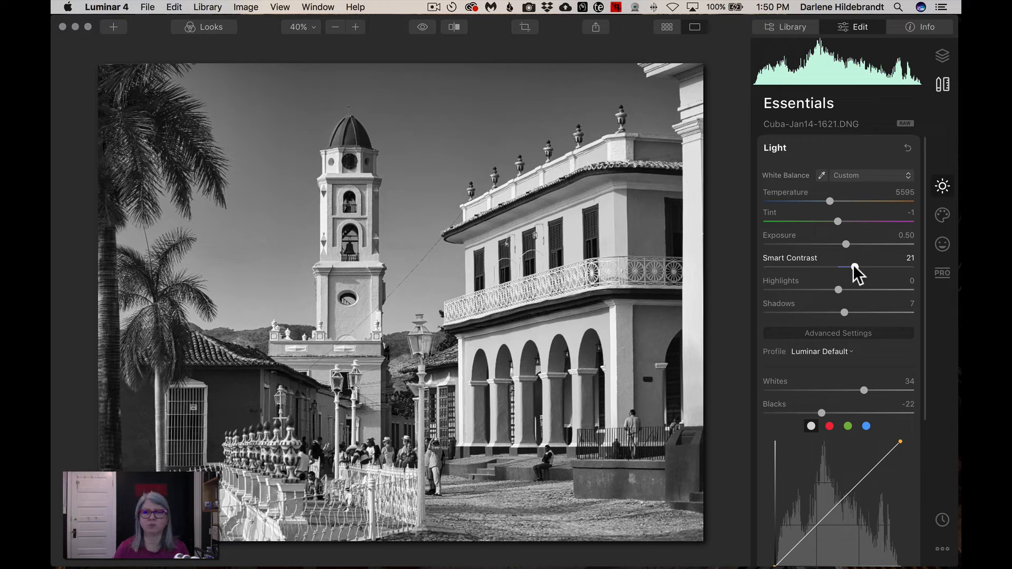
- Fine-tune the building tones with B&W luminance Red at 13 and Yellow at 23
scroll(853, 265, down, 5)
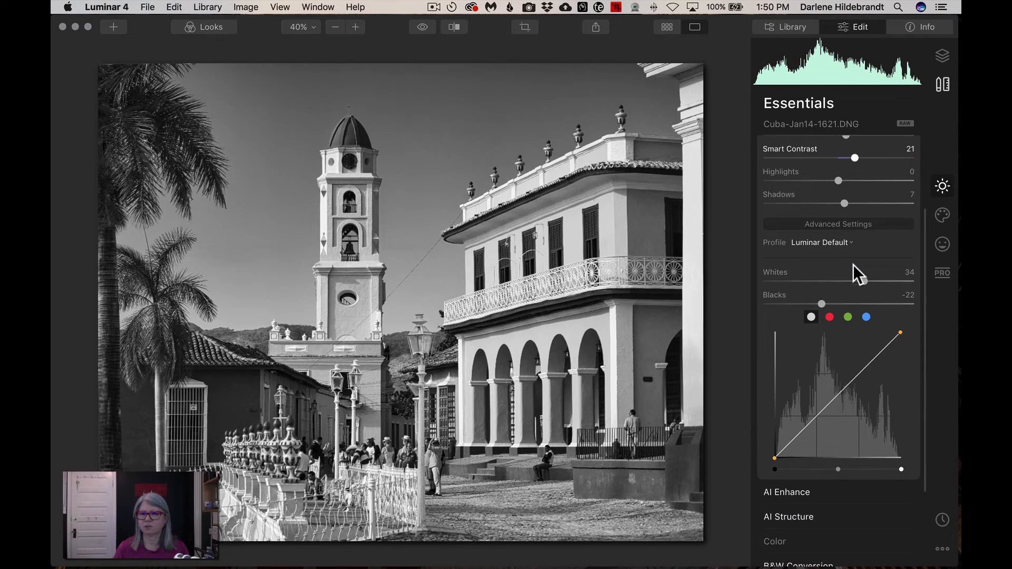
click(802, 536)
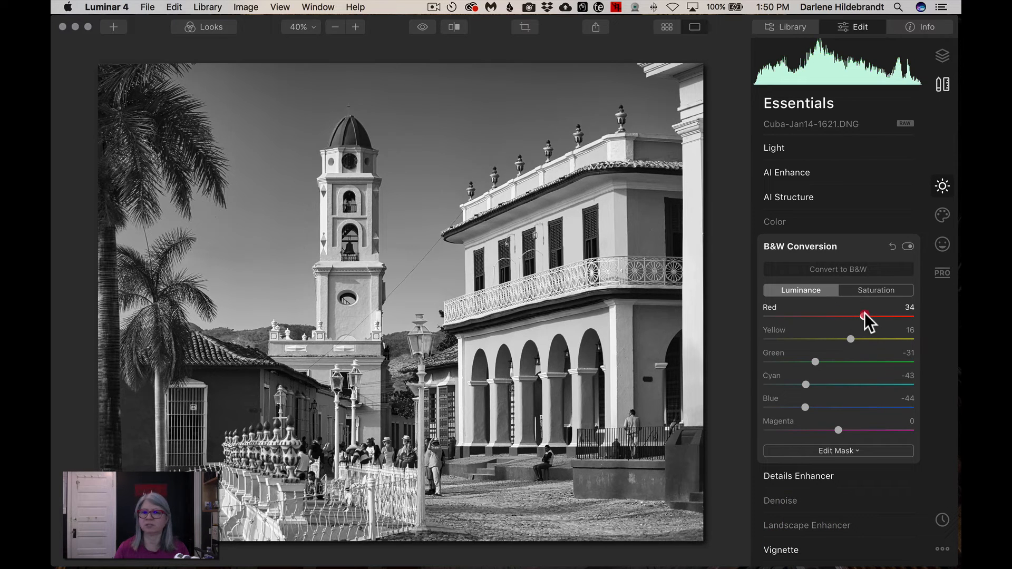
drag(865, 312, 858, 312)
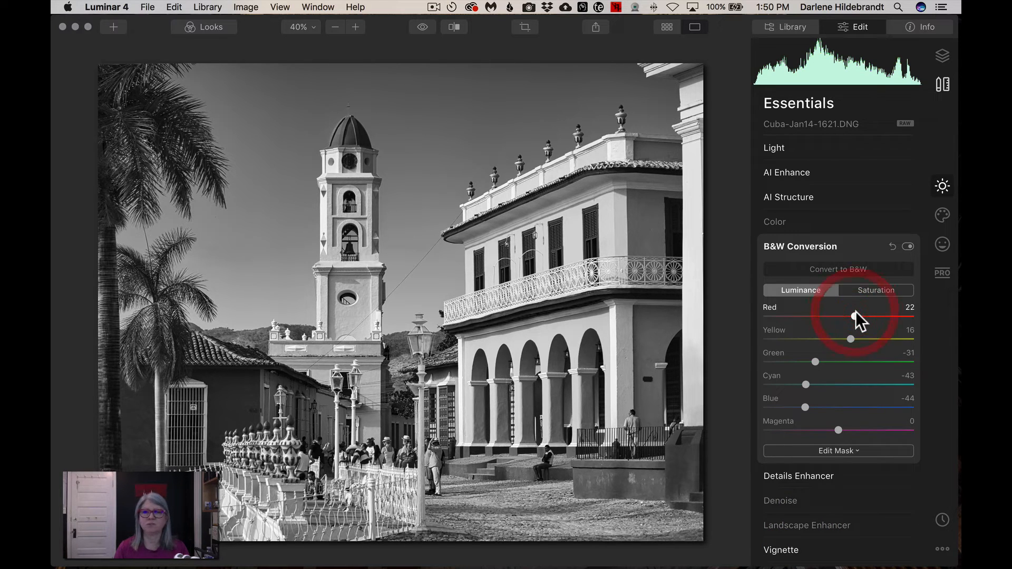
drag(849, 333, 846, 312)
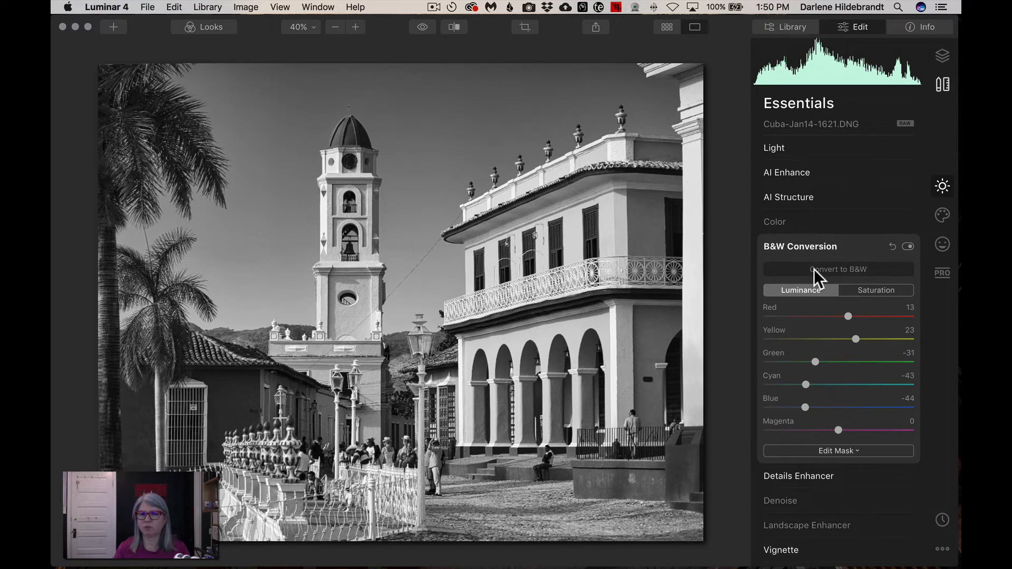
click(802, 246)
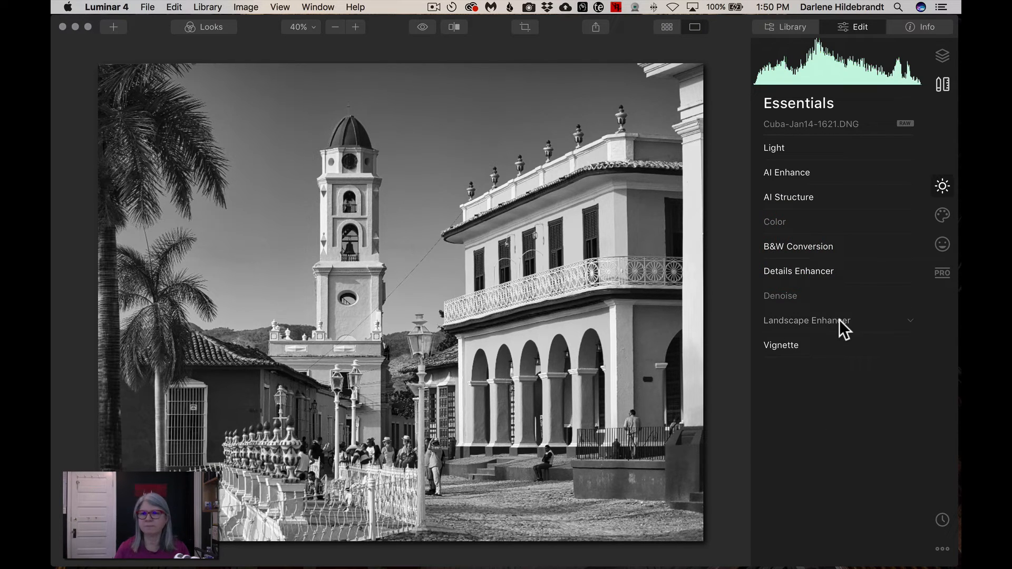
- Try the creative Matte Look at Amount 83 and 46 with Fade 32, and reset both values
click(942, 216)
click(780, 173)
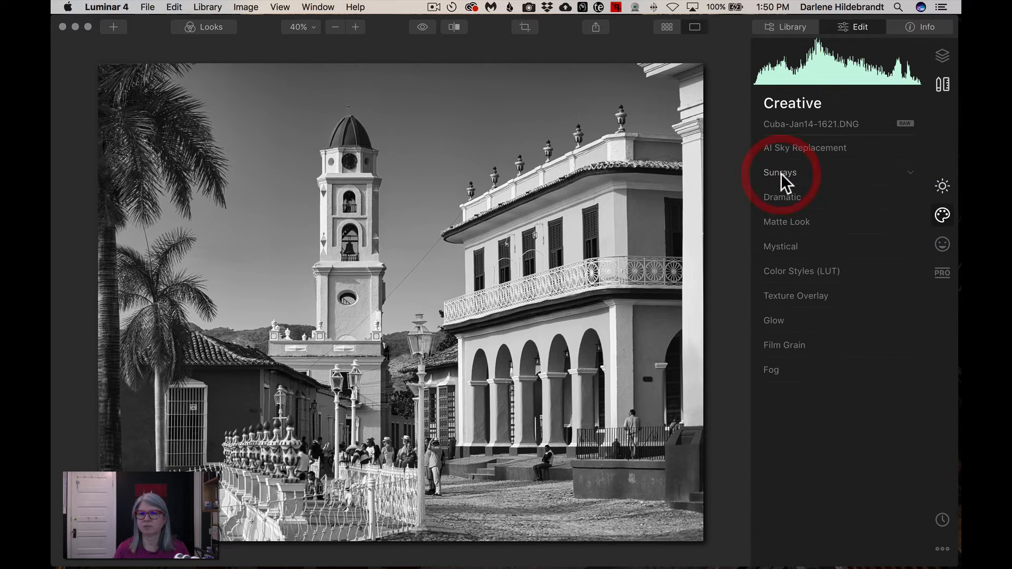
click(784, 220)
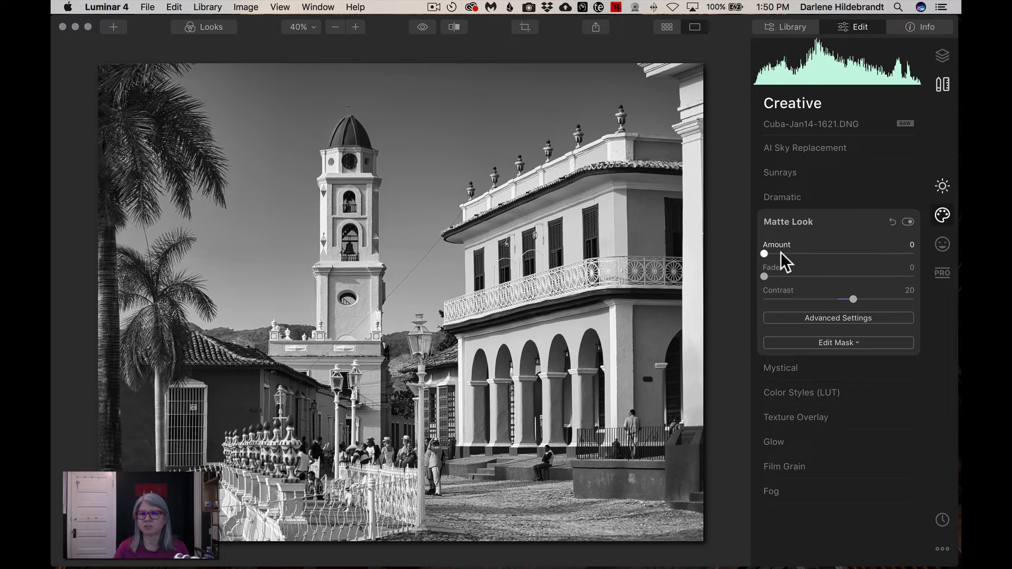
click(891, 251)
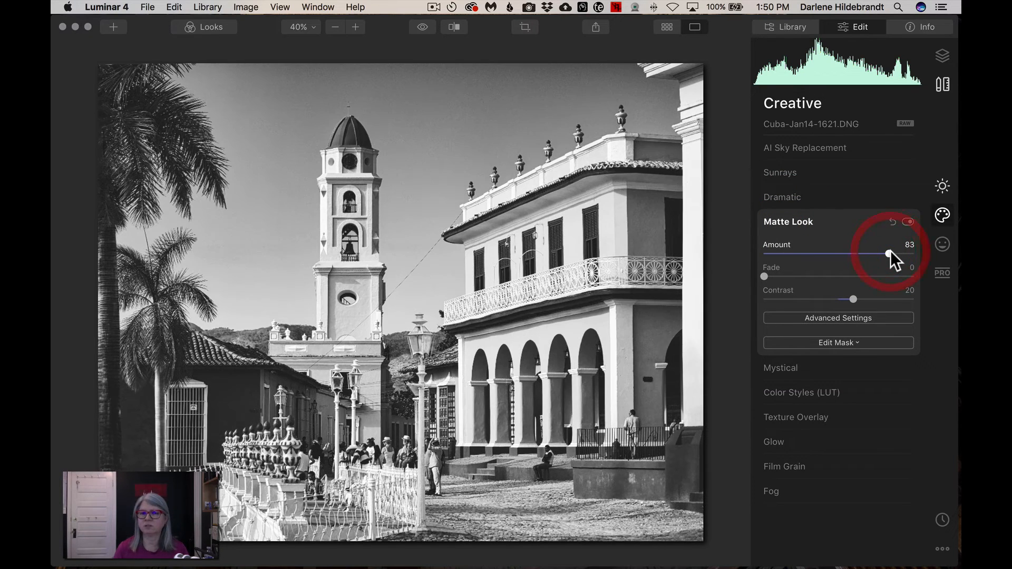
click(811, 273)
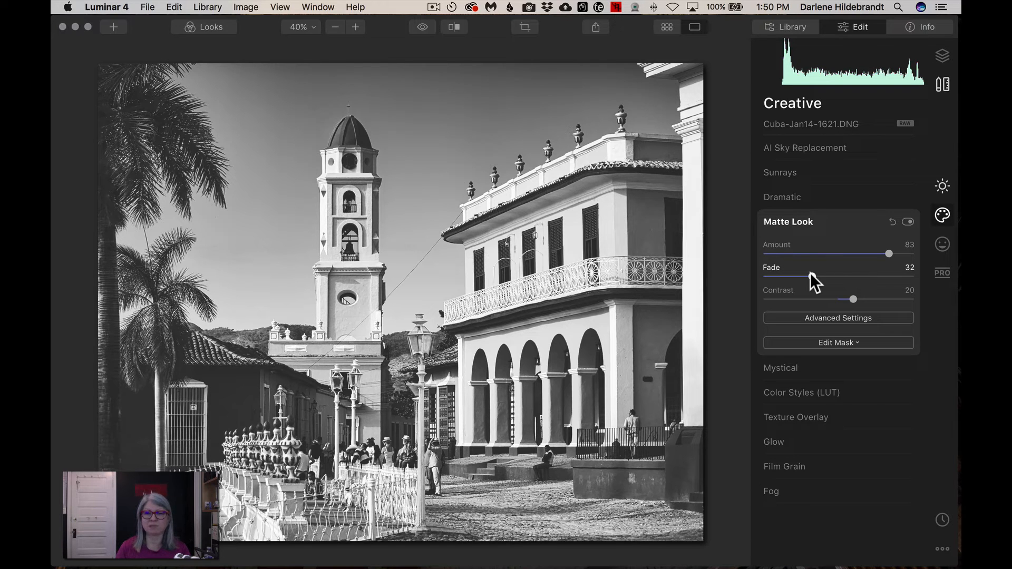
click(833, 251)
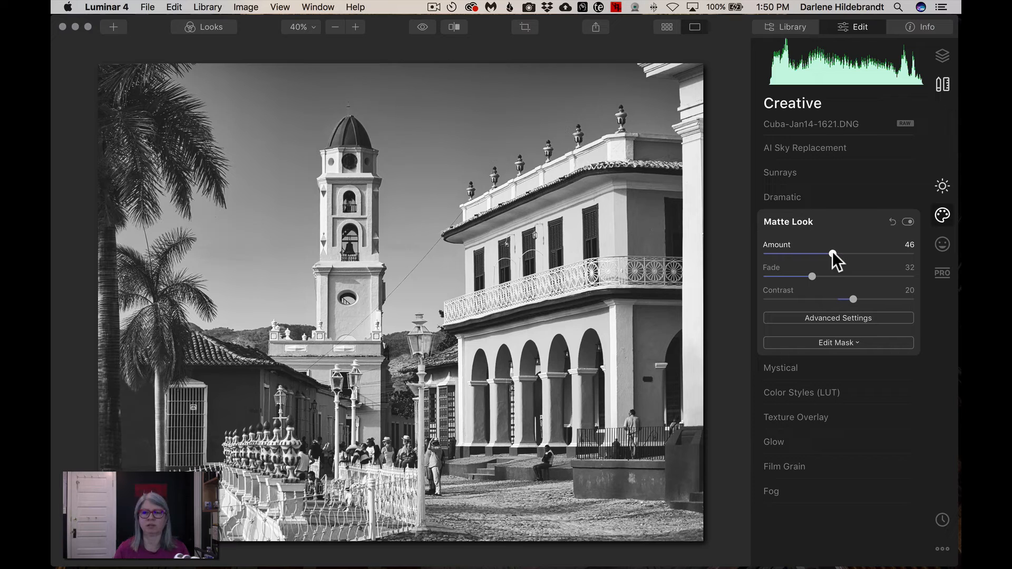
click(833, 253)
double_click(833, 253)
double_click(812, 275)
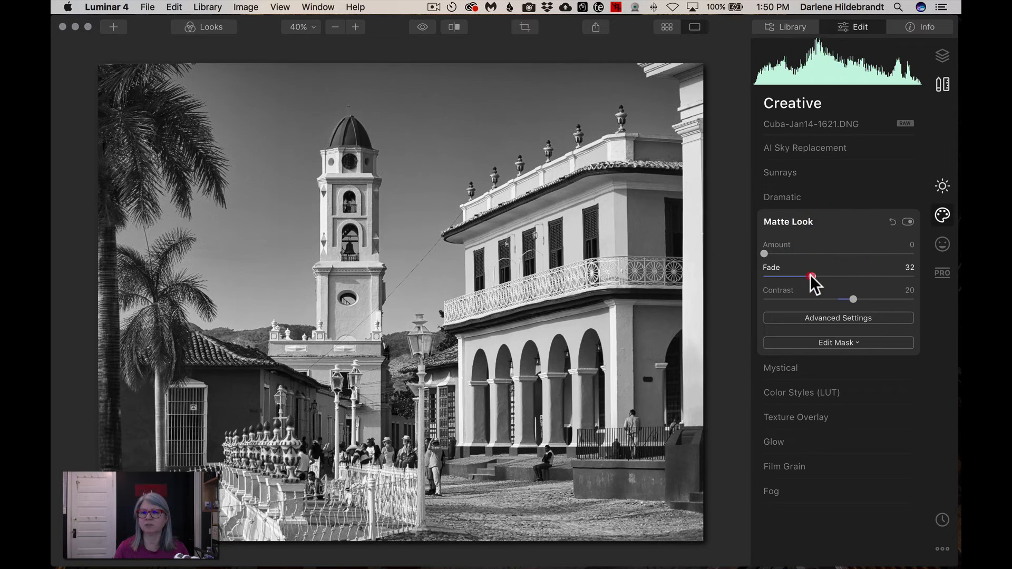
- Try the Dramatic effect at Amount 57 and reset it
click(776, 198)
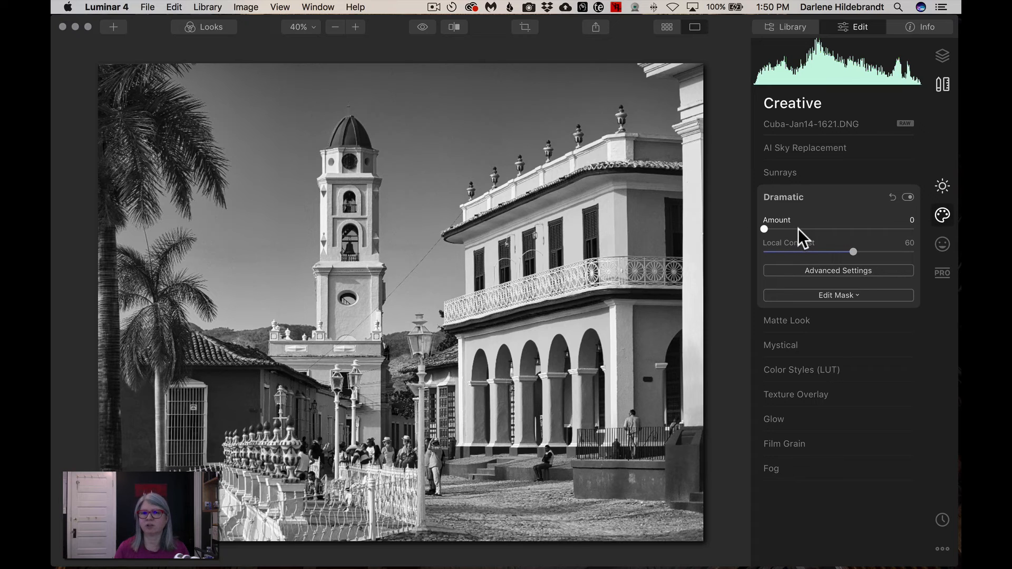
click(850, 229)
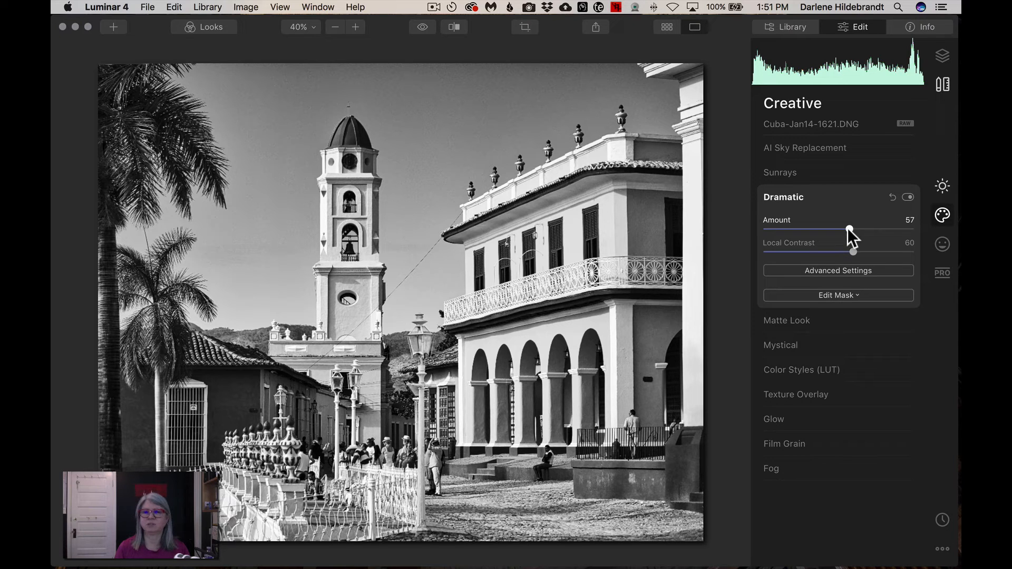
double_click(846, 228)
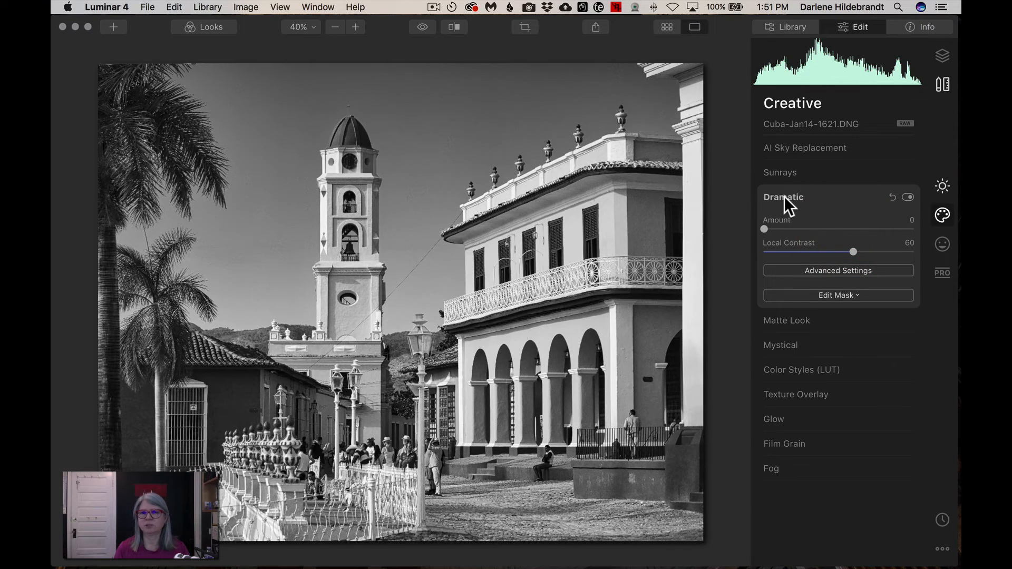
click(784, 197)
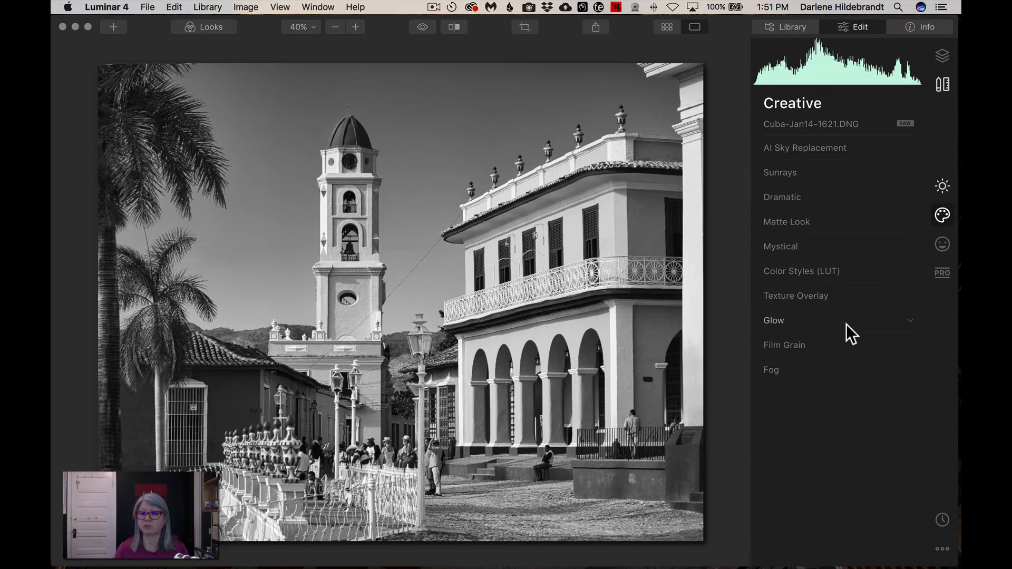
- Try Film Grain at Amount 57 and return it to 0
click(793, 344)
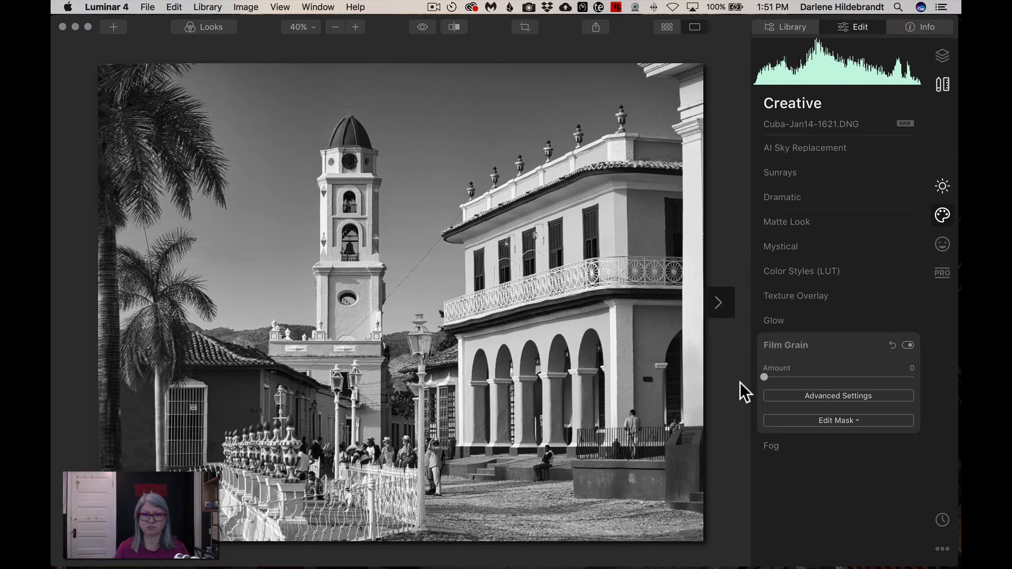
click(849, 376)
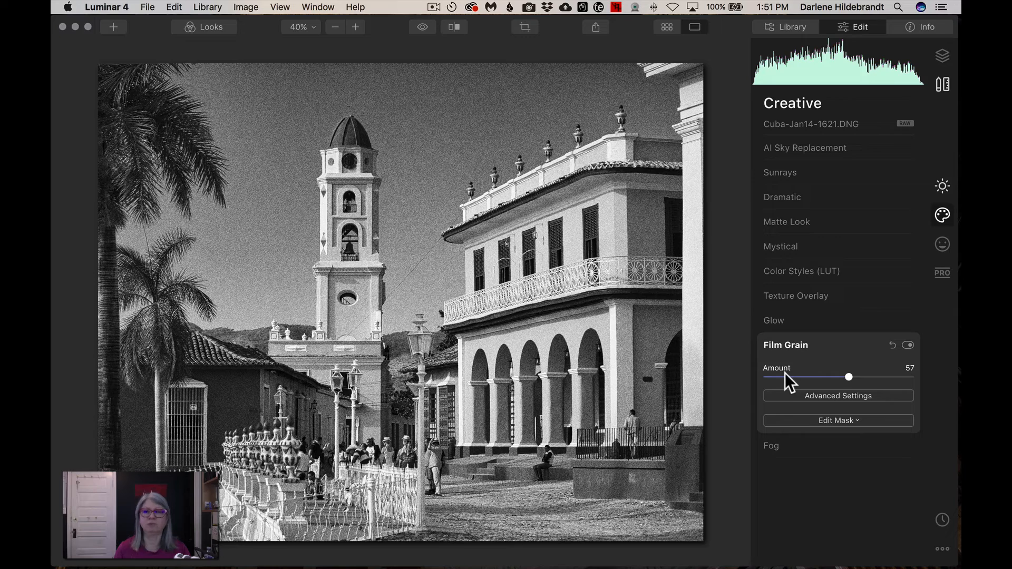
drag(785, 372, 748, 376)
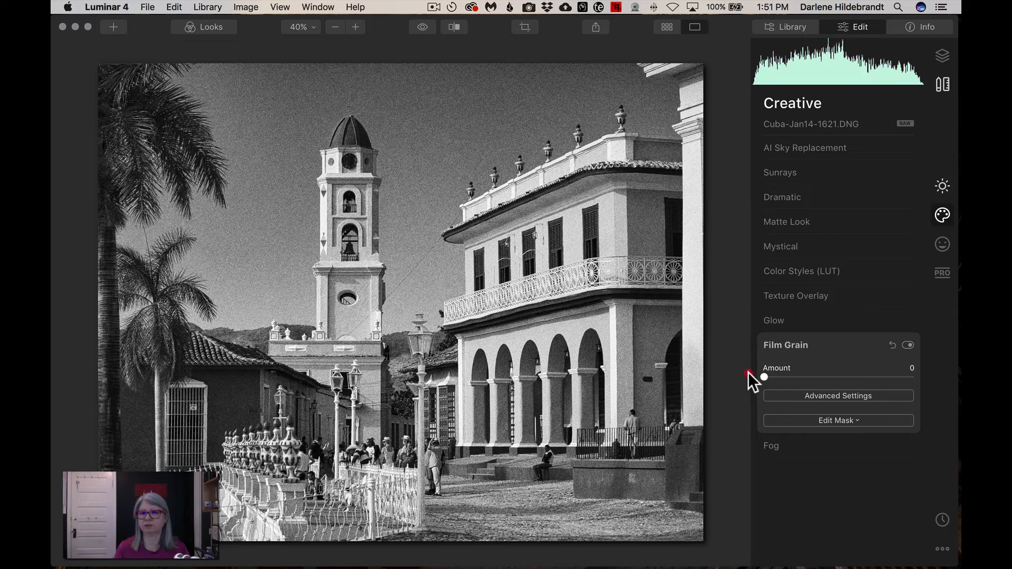
- Tone the shadows blue with Split Toning, using Hue 211 and Saturation 69
click(936, 270)
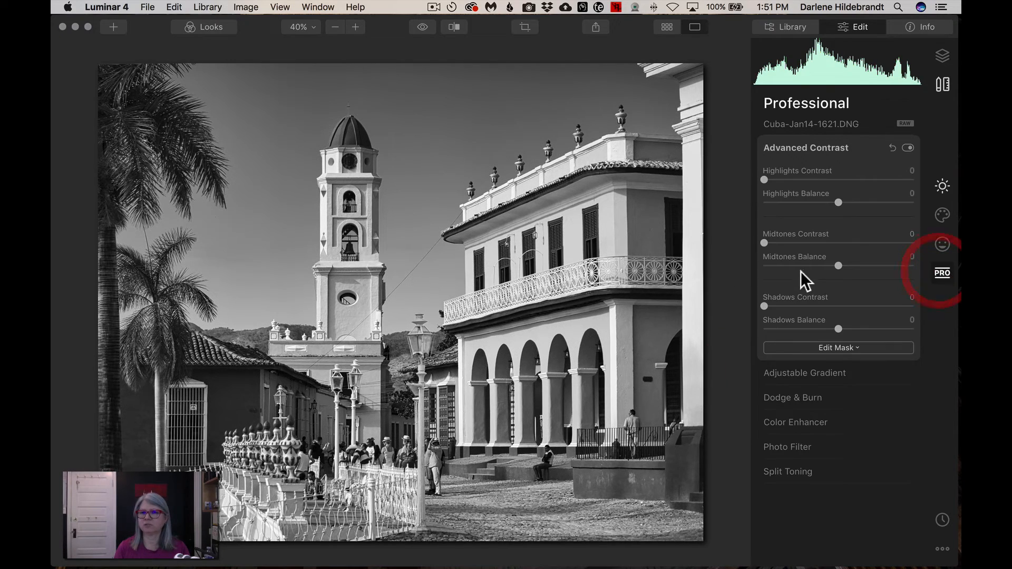
click(783, 147)
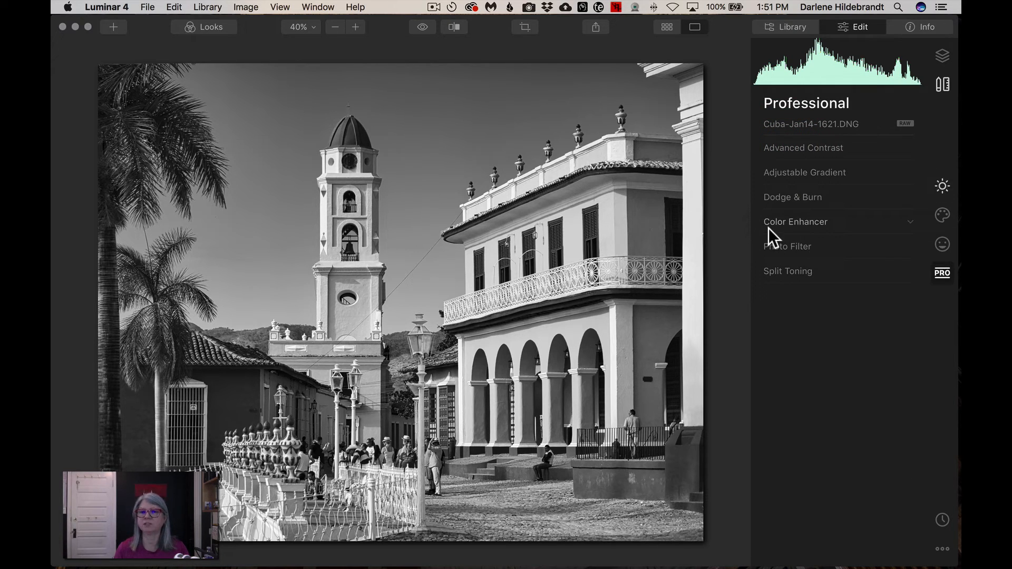
click(786, 271)
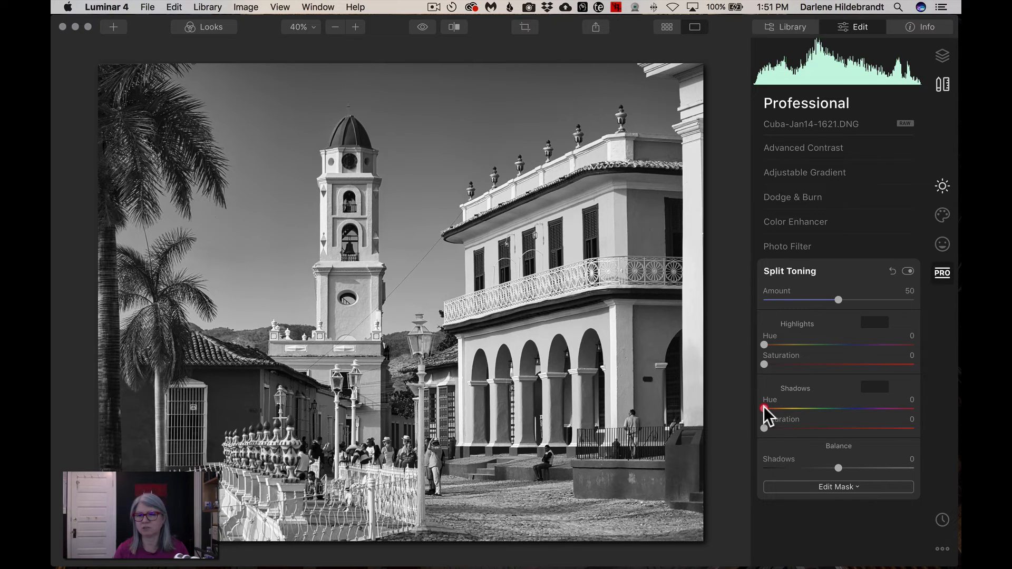
drag(764, 406, 855, 403)
drag(764, 425, 923, 426)
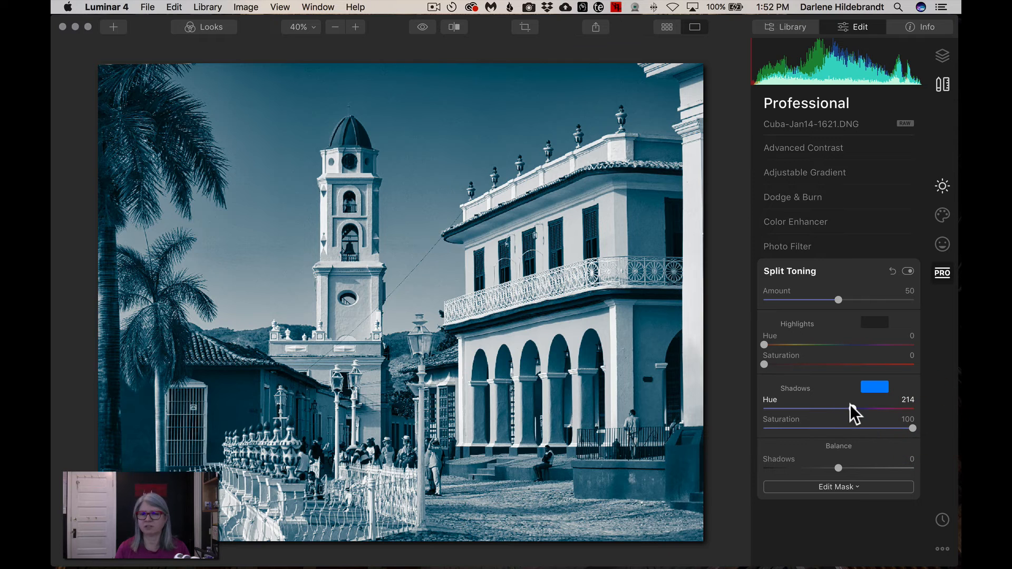
drag(853, 405, 852, 405)
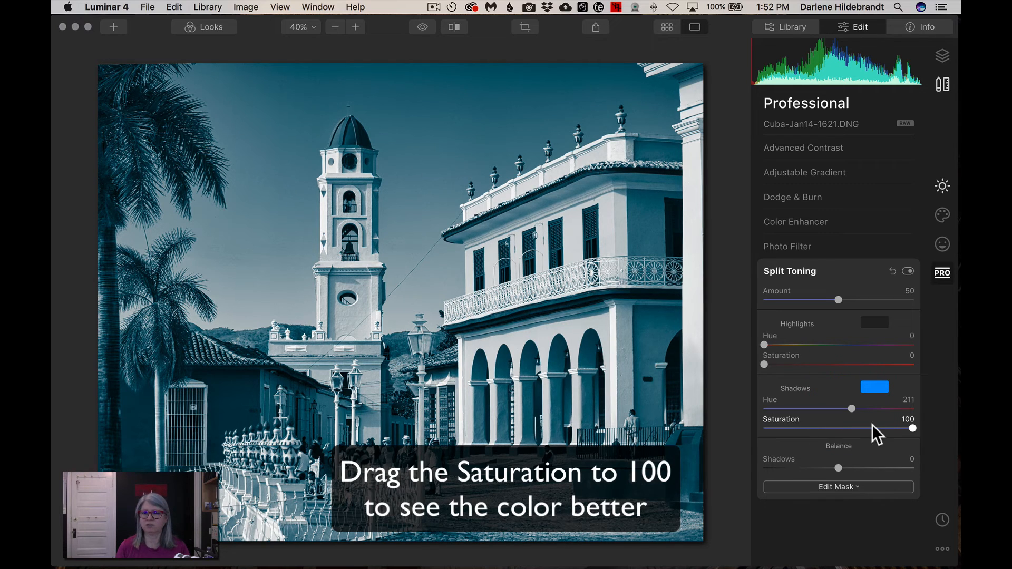
click(844, 428)
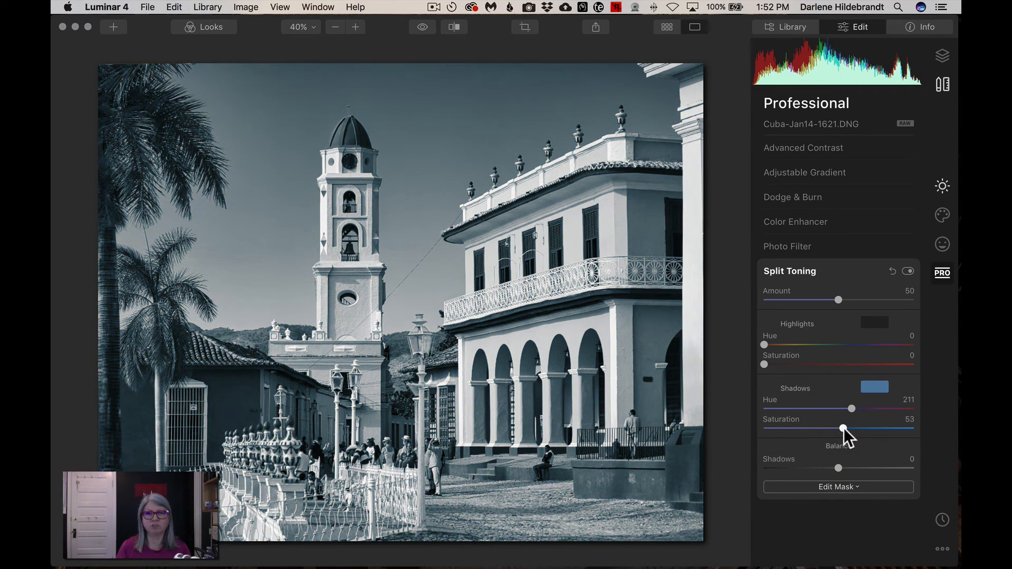
drag(844, 428, 870, 429)
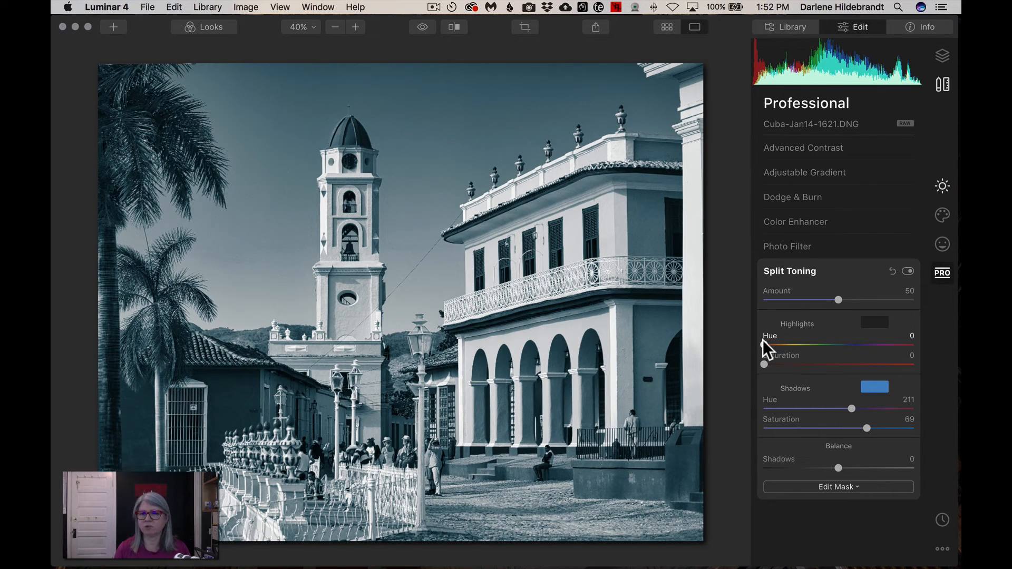
- Warm the split-toned highlights with Hue 39 and Saturation 39
mouse_move(763, 340)
mouse_down()
mouse_move(887, 359)
mouse_move(786, 340)
mouse_up()
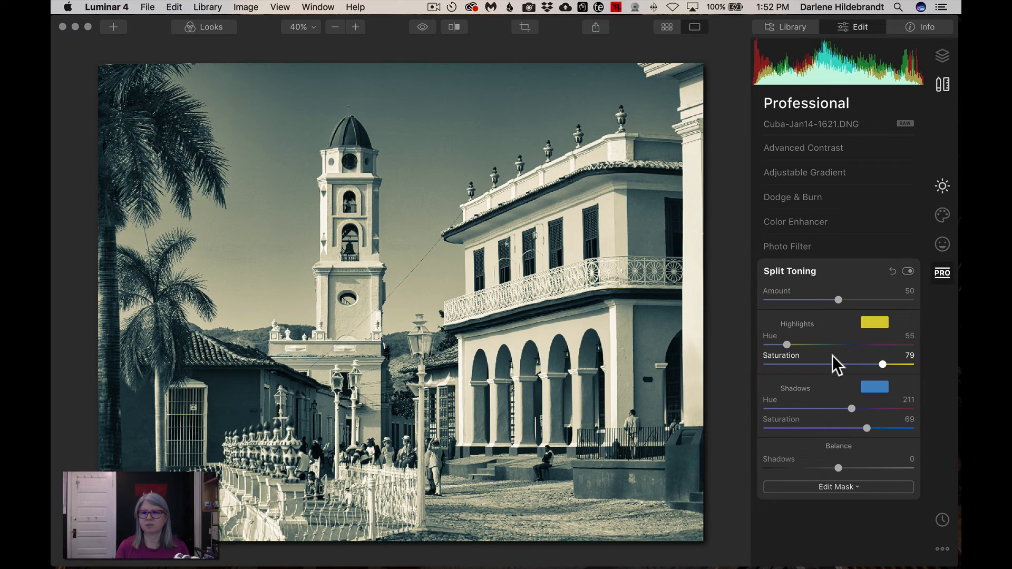
click(819, 364)
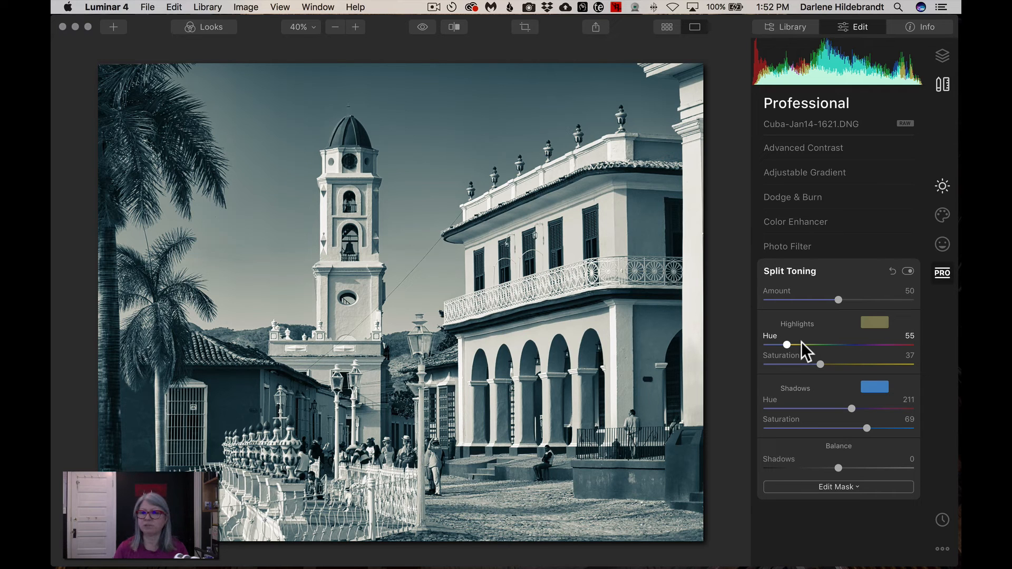
drag(820, 364, 879, 364)
drag(787, 344, 780, 342)
click(823, 364)
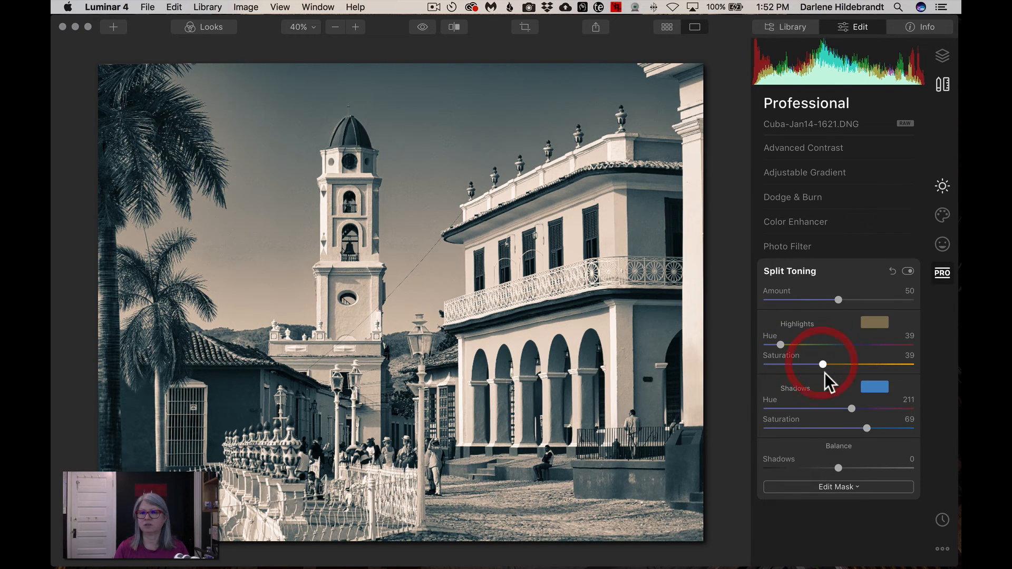
- Shift the split toning to sepia with highlights Saturation 45, shadows Hue 43 and shadows Saturation 82
mouse_move(851, 407)
mouse_down()
mouse_move(878, 406)
mouse_move(864, 406)
mouse_up()
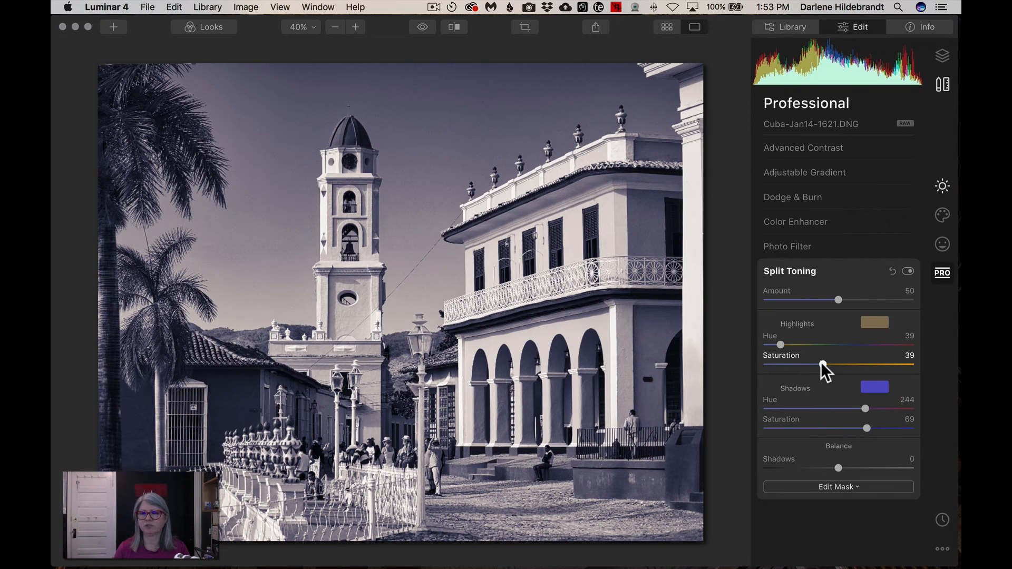
mouse_move(821, 364)
mouse_down()
mouse_move(808, 364)
mouse_move(831, 364)
mouse_up()
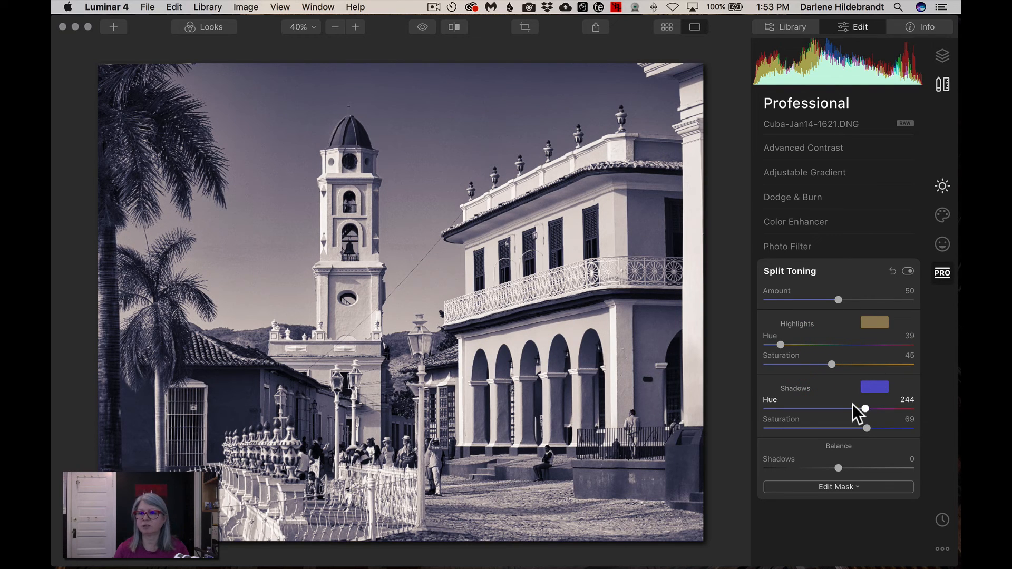
drag(868, 407, 777, 403)
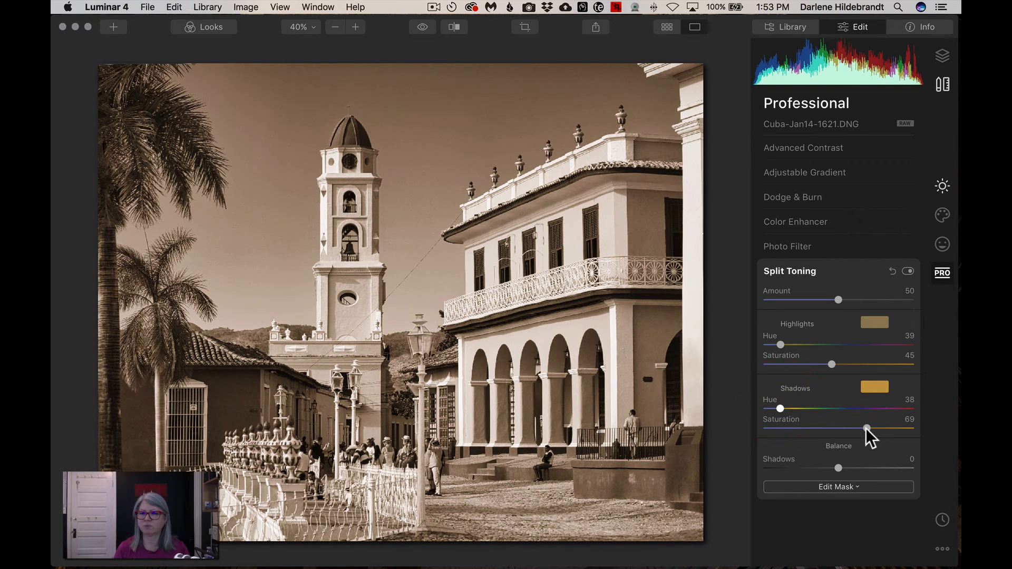
mouse_move(866, 428)
mouse_down()
mouse_move(805, 419)
mouse_move(888, 428)
mouse_up()
click(781, 408)
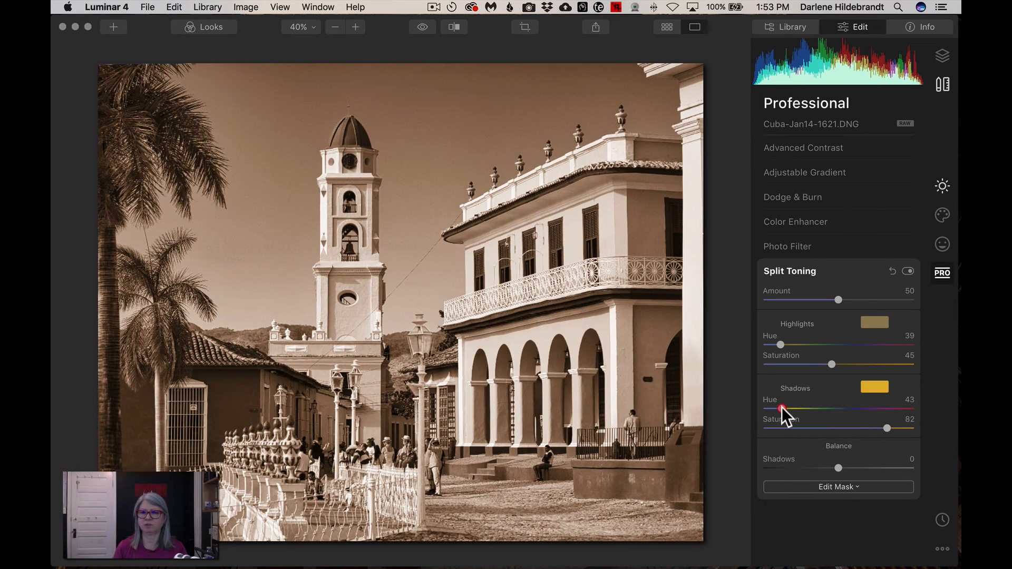
- Try a softer, yellower sepia with shadows Hue 47, shadows Saturation 44 and highlights Hue 47
drag(782, 410, 792, 415)
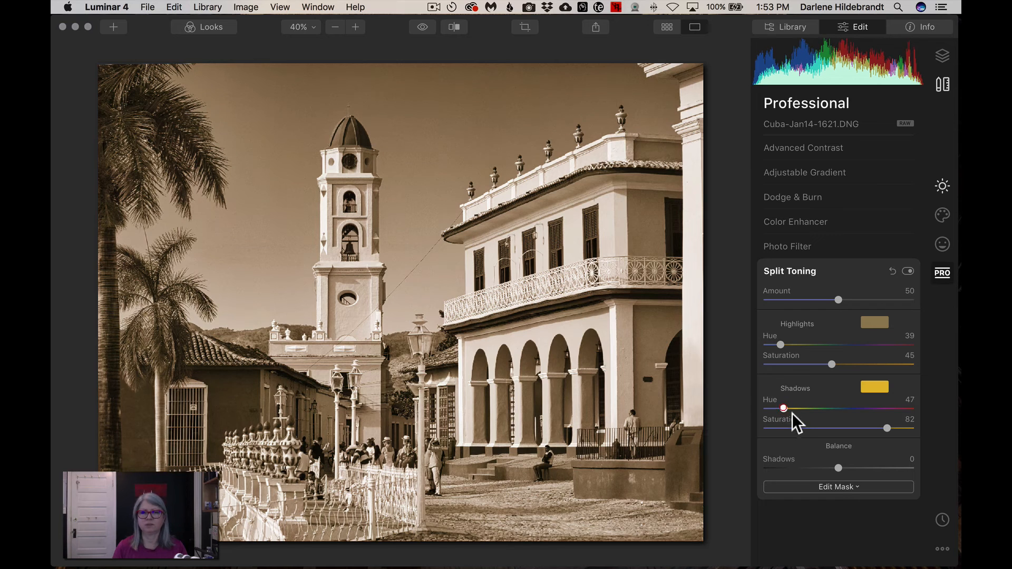
drag(886, 428, 908, 425)
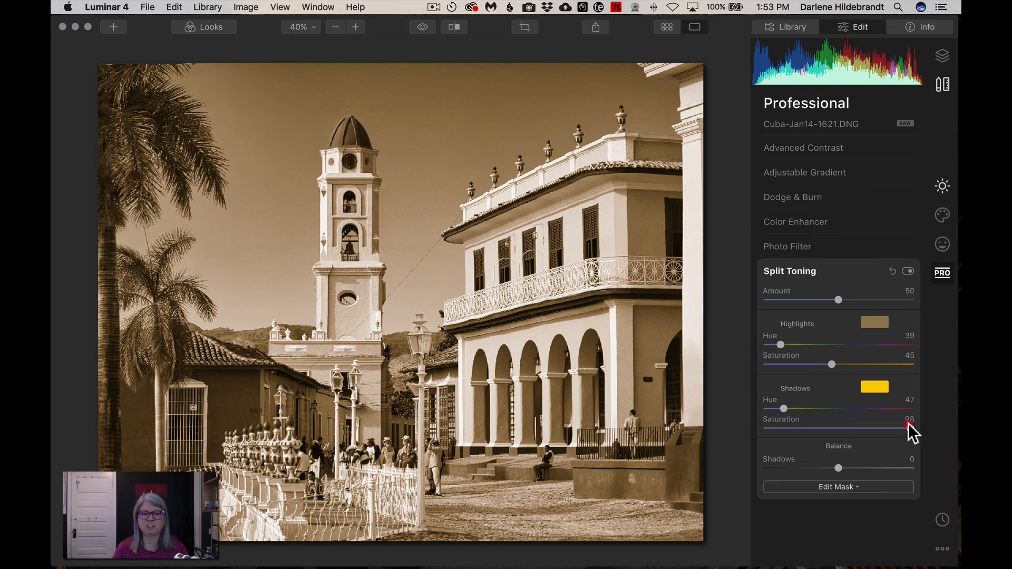
drag(909, 424, 830, 423)
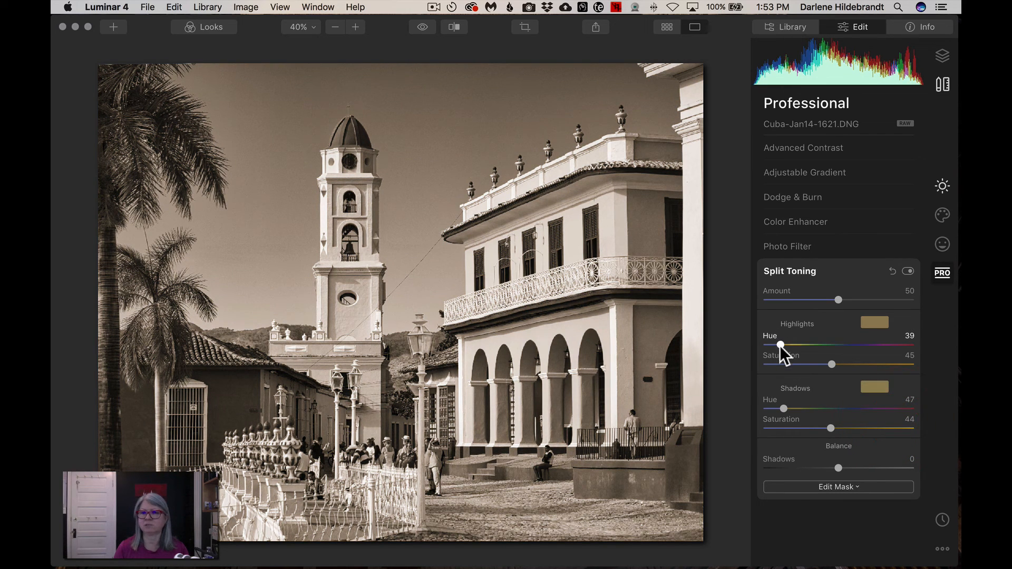
drag(780, 344, 784, 340)
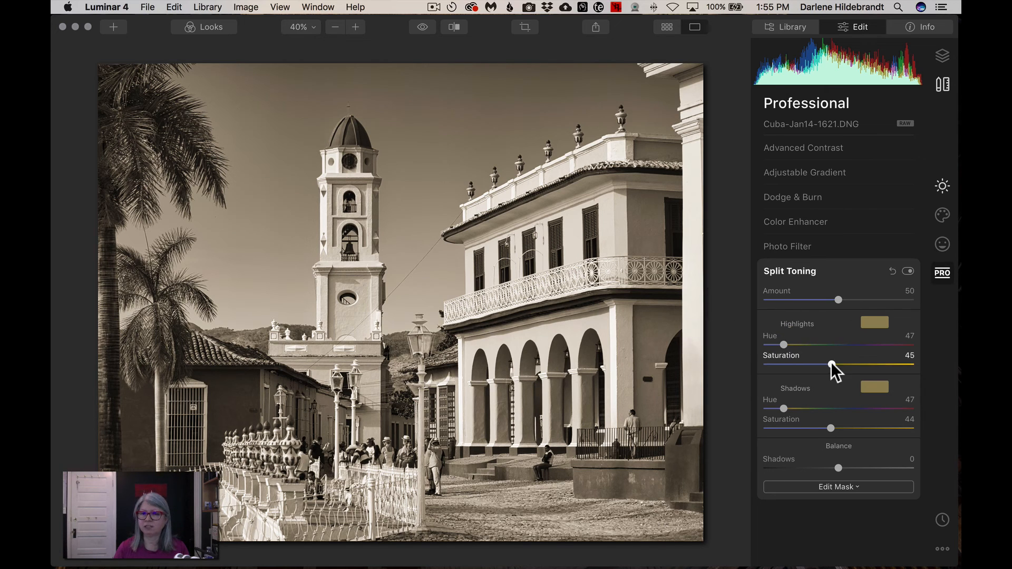
- Try toning only the shadows by setting highlights Saturation to 0 and shadows Saturation to 52, and finally 85
drag(832, 364, 760, 364)
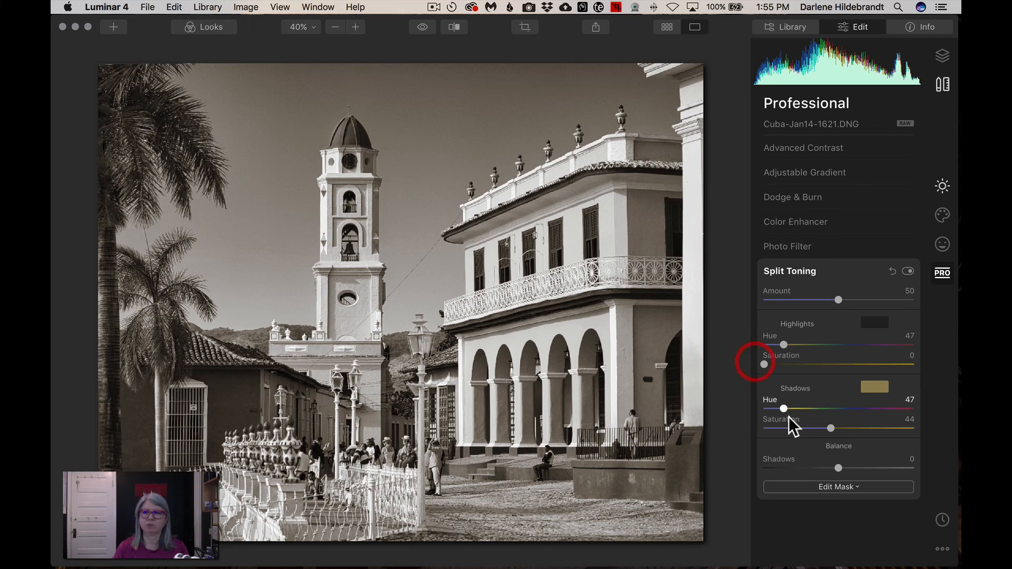
mouse_move(832, 426)
mouse_down()
mouse_move(854, 426)
mouse_move(835, 427)
mouse_move(840, 420)
mouse_up()
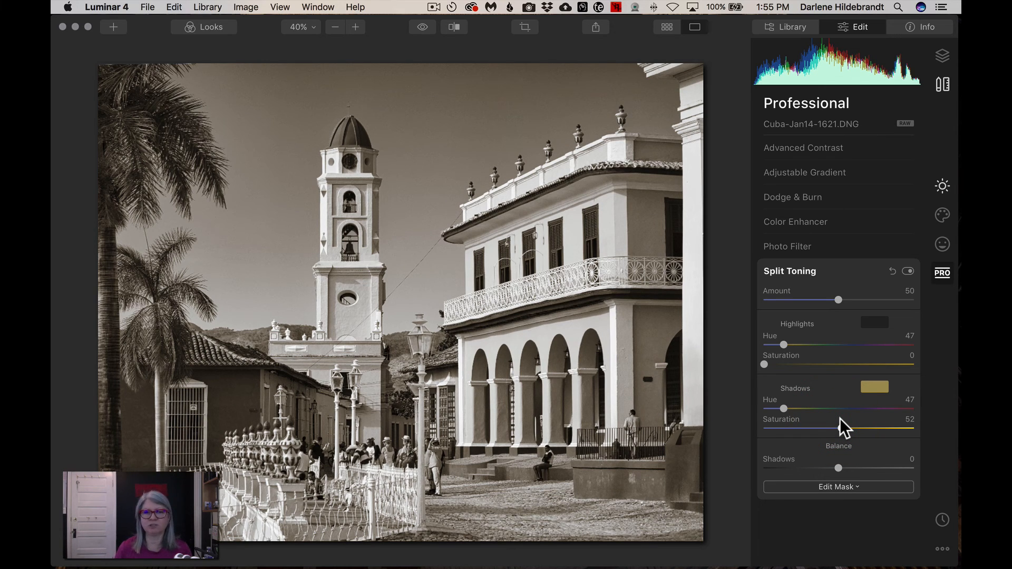
mouse_move(764, 363)
mouse_down()
mouse_move(813, 362)
mouse_move(760, 361)
mouse_up()
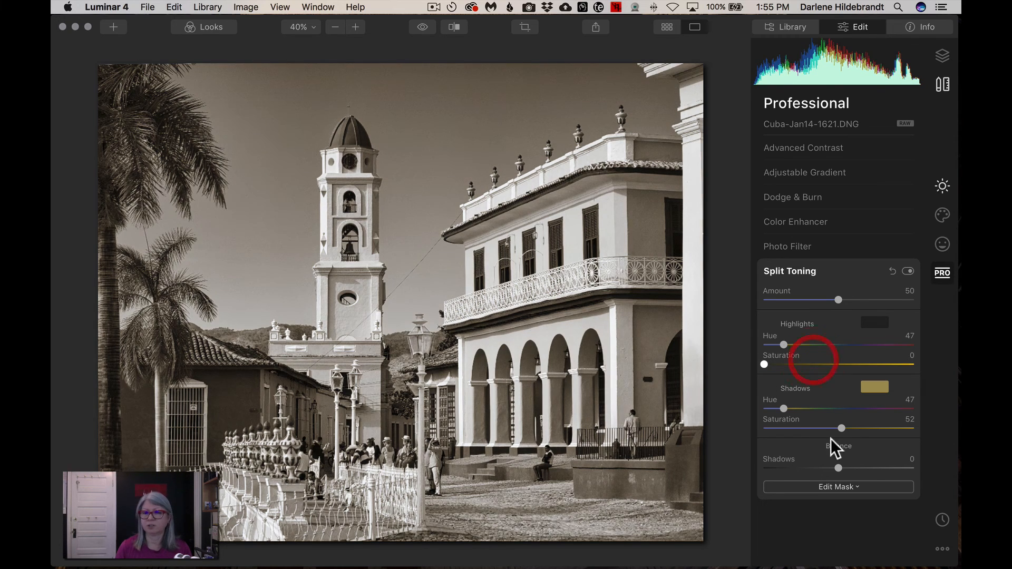
drag(840, 428, 892, 425)
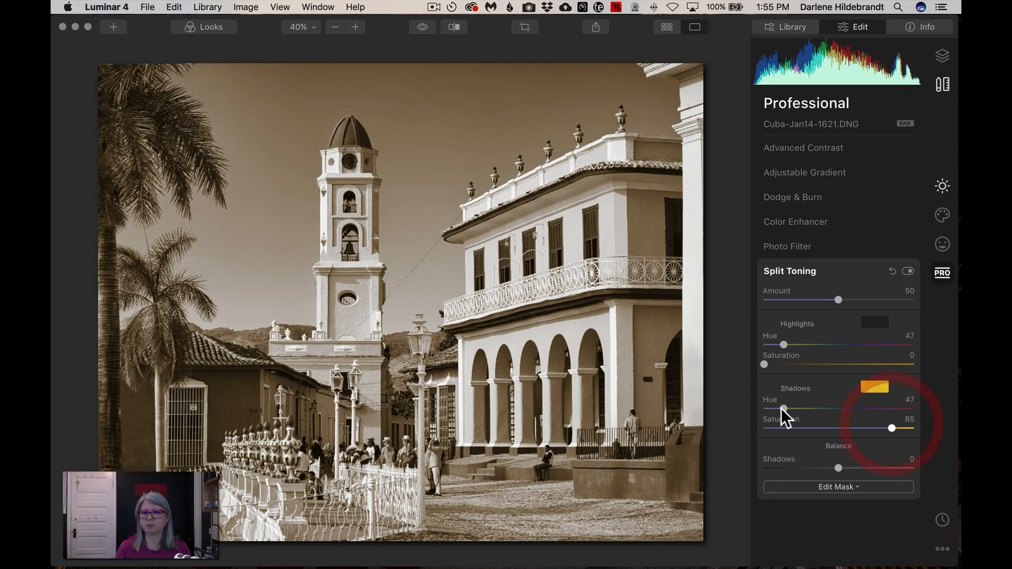
- Set a subtle warm split tone with shadows Hue 53 and Saturation 44, and highlights Hue 52 and Saturation 15
drag(783, 408, 786, 407)
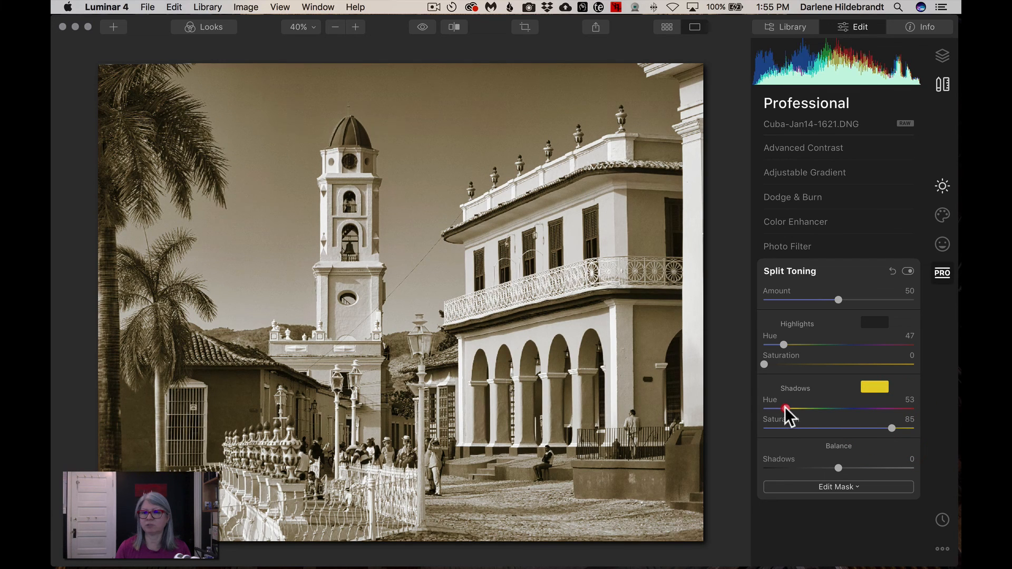
click(830, 428)
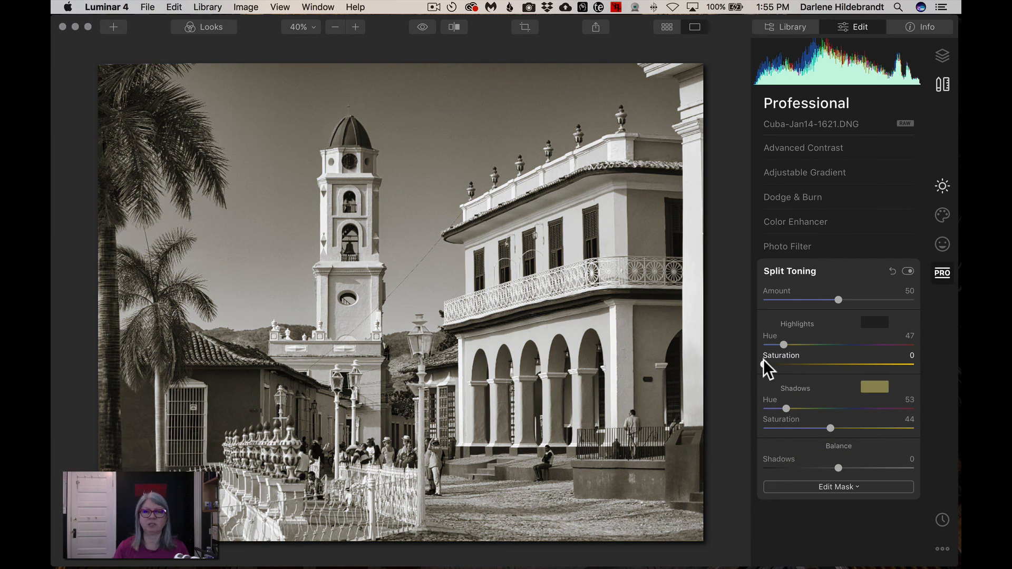
drag(765, 360, 784, 343)
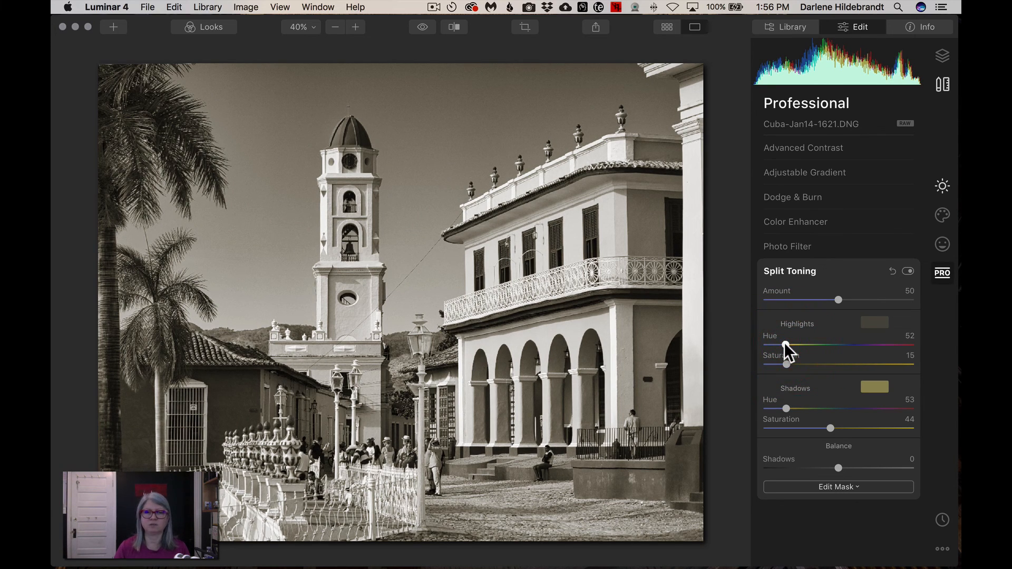